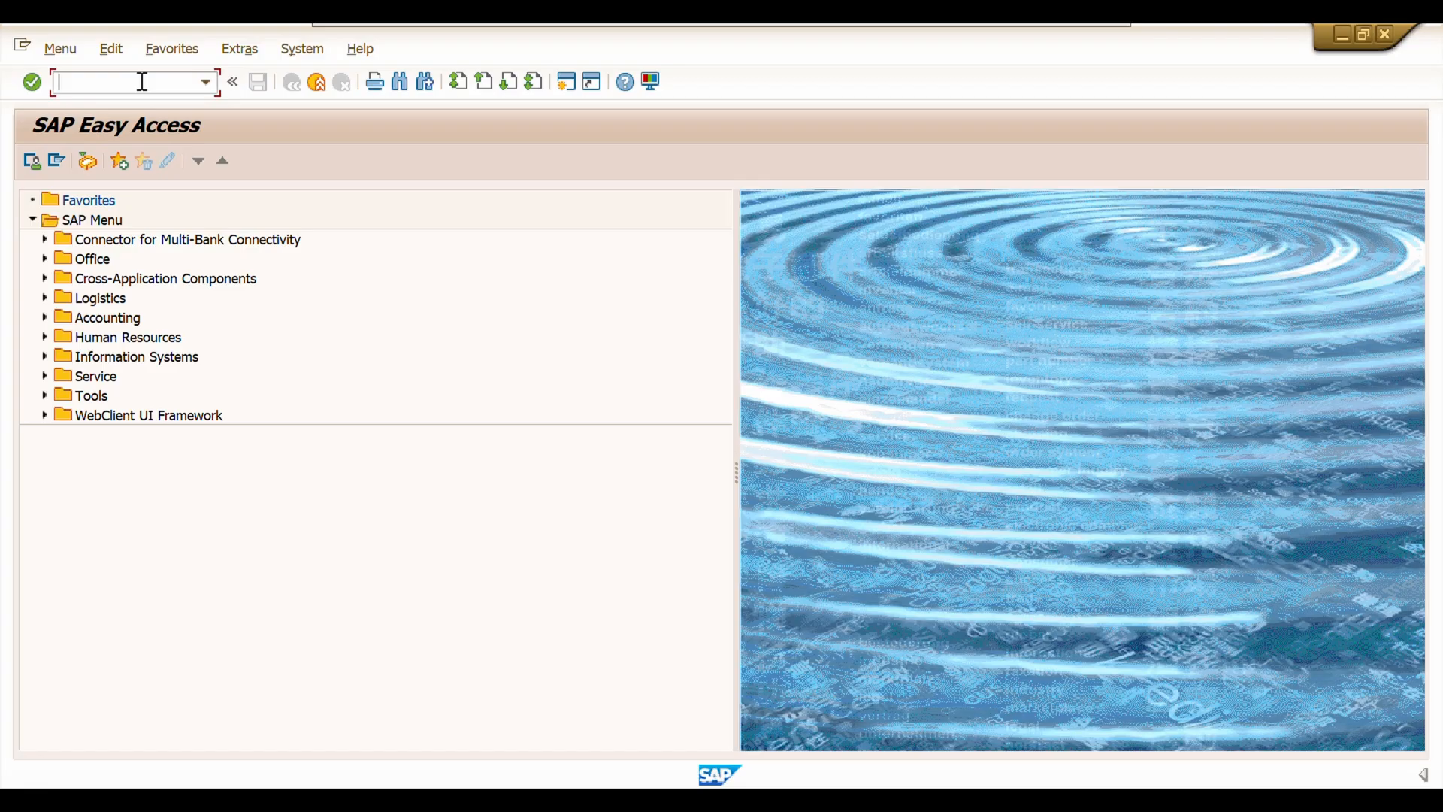
- Start transaction /n/spro and display the SAP Reference IMG
type("/n/spro")
key("Return")
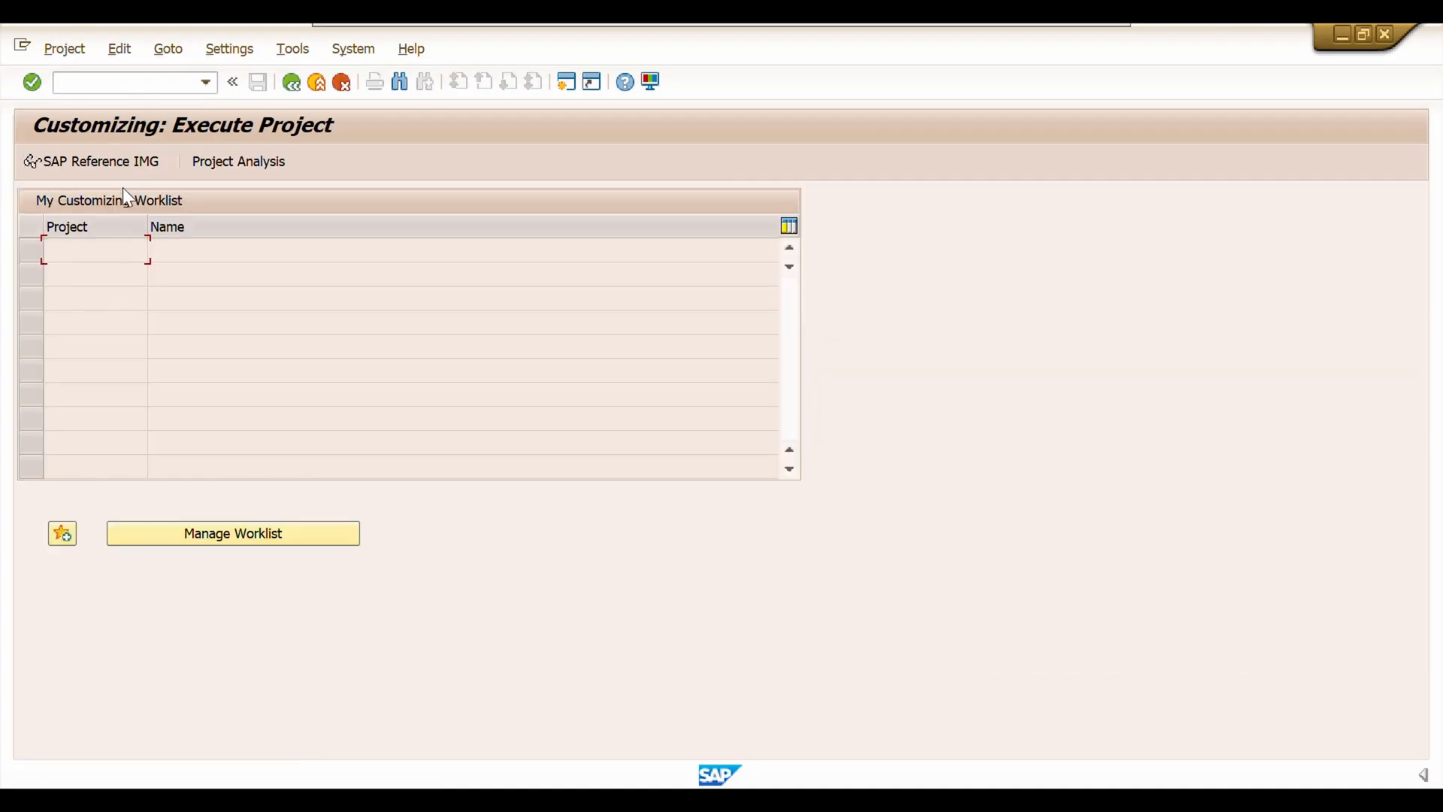
left_click(111, 166)
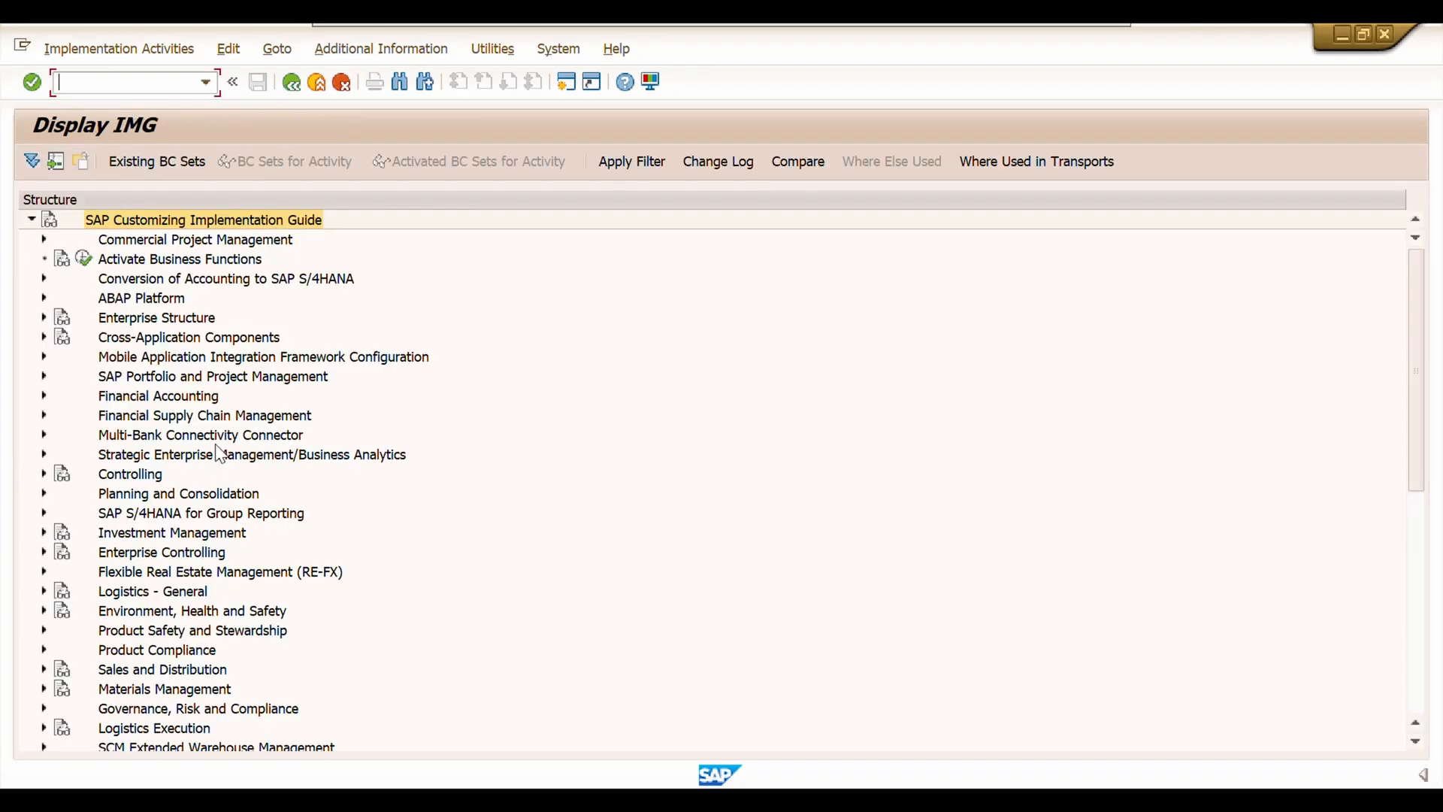
- Open the Define Storage Types activity in the Master Data of SCM Extended Warehouse Management
scroll(215, 460, "down", 2)
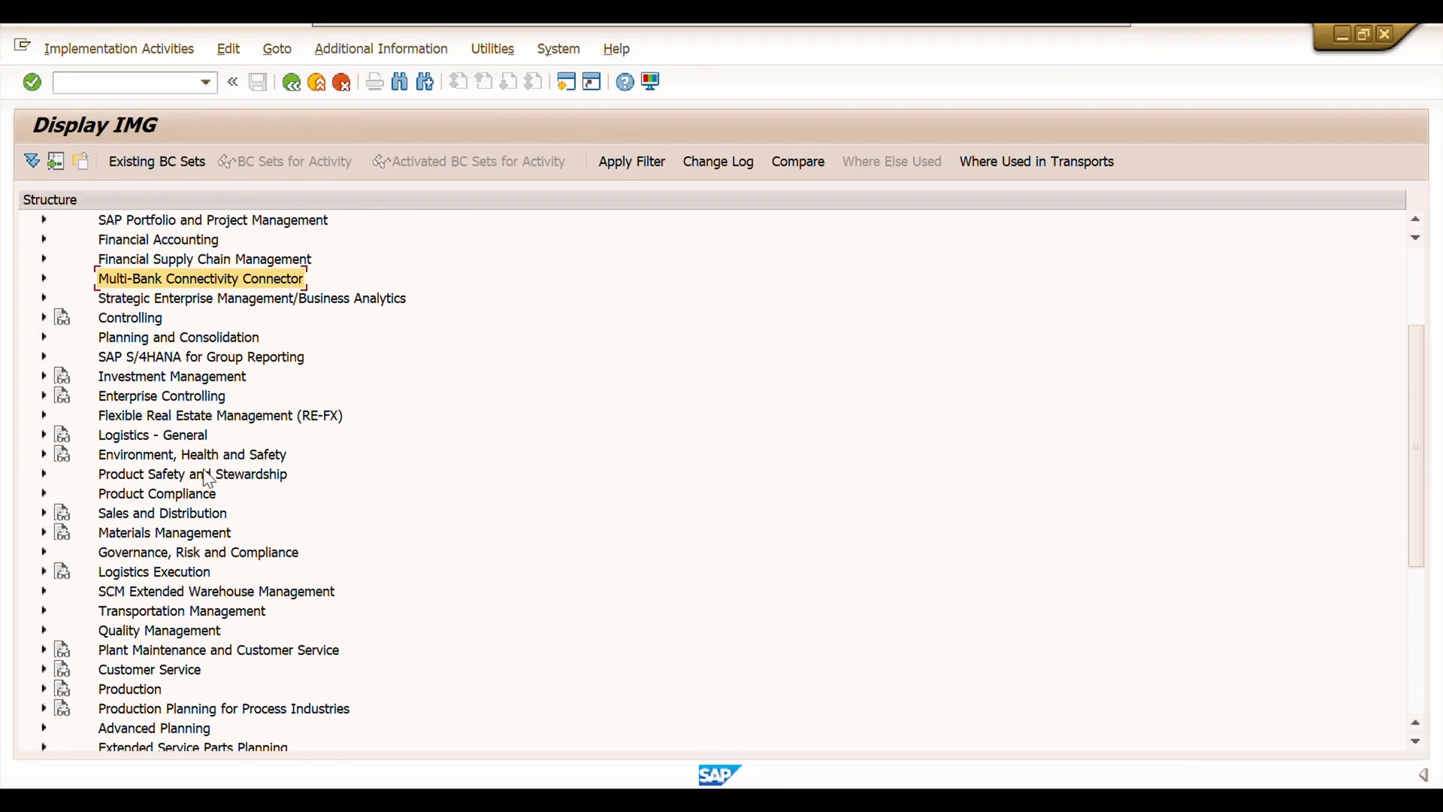
left_click(39, 594)
scroll(70, 554, "down", 2)
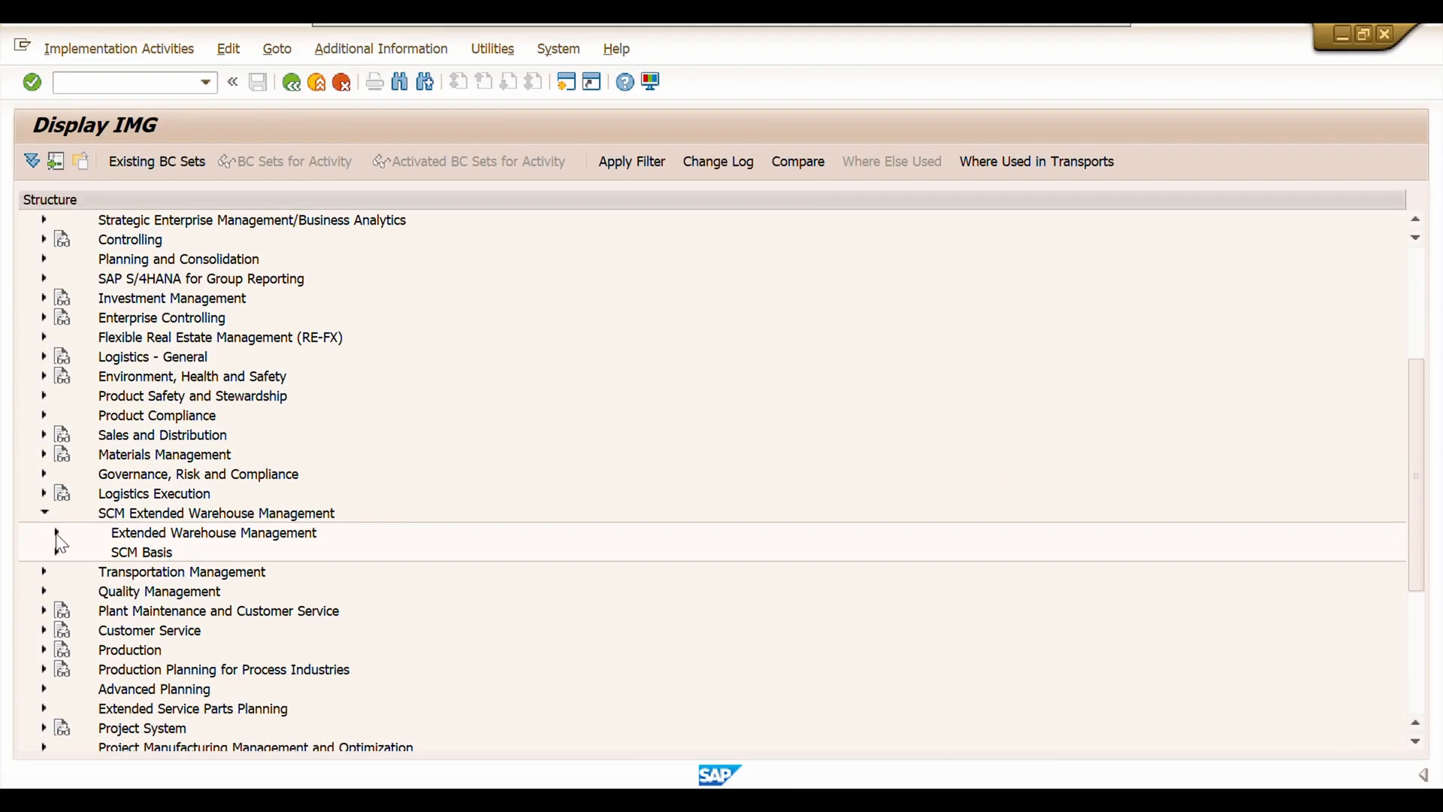
left_click(63, 536)
double_click(159, 517)
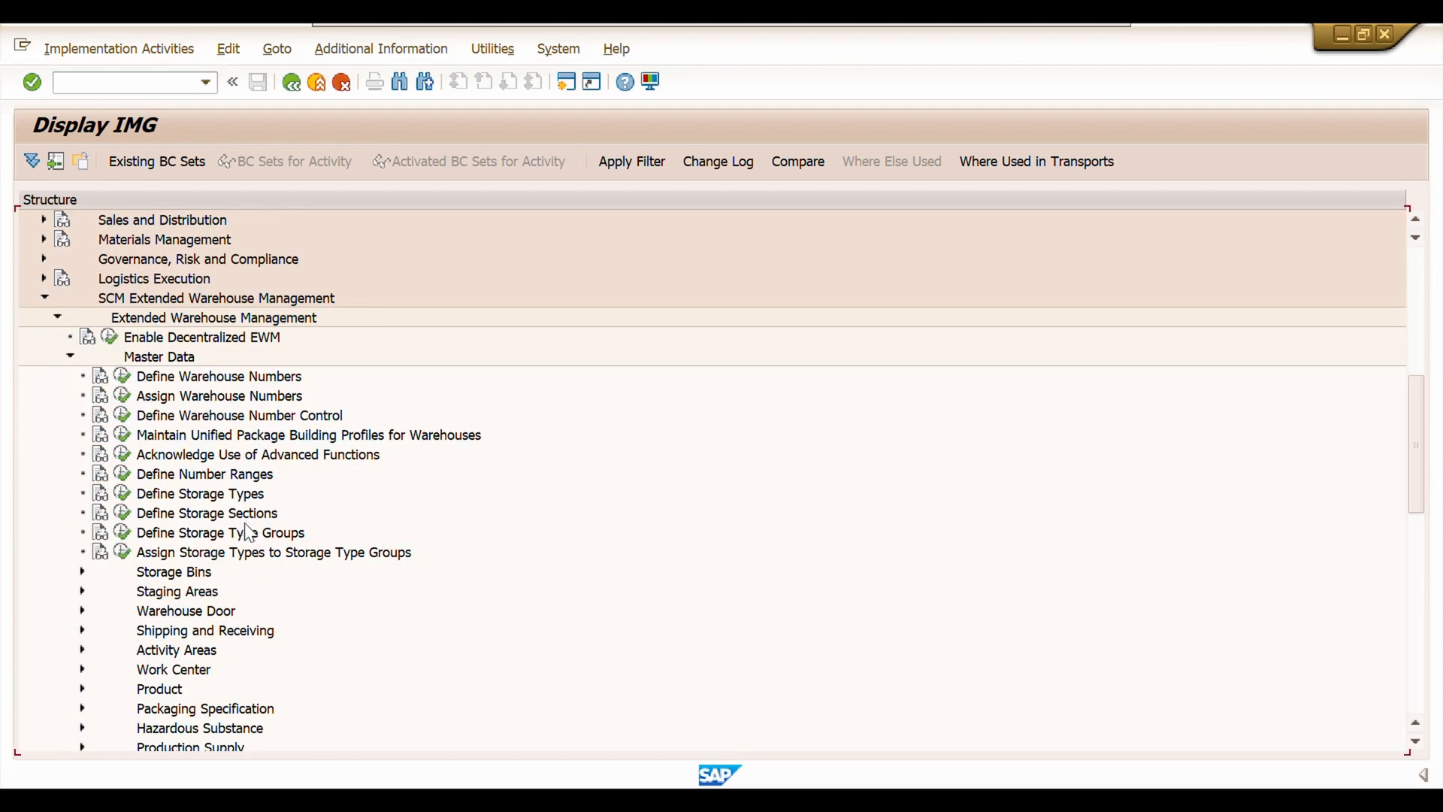
left_click(122, 435)
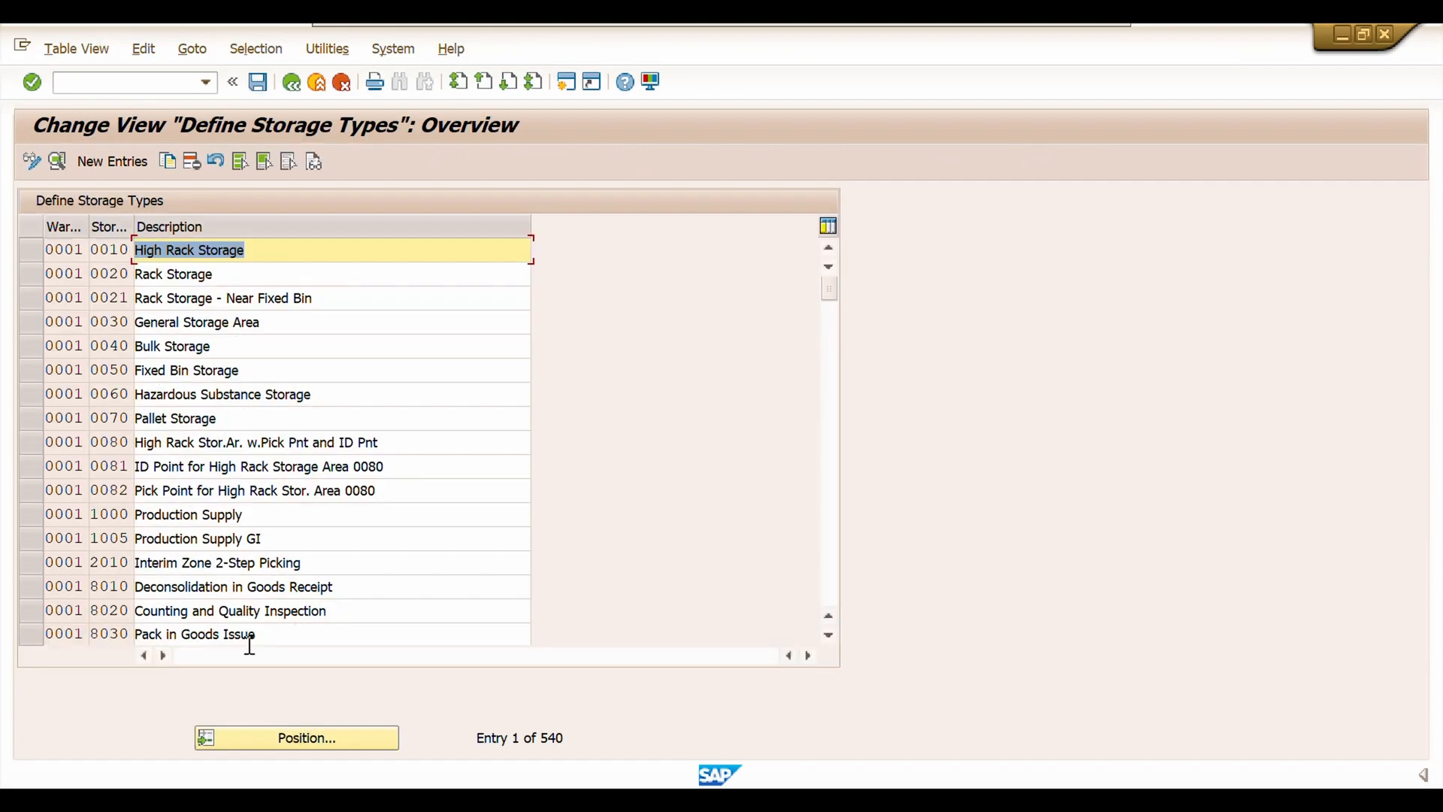
- Position to warehouse number Y001 and storage type FBIN, and show that storage type's details
left_click(281, 741)
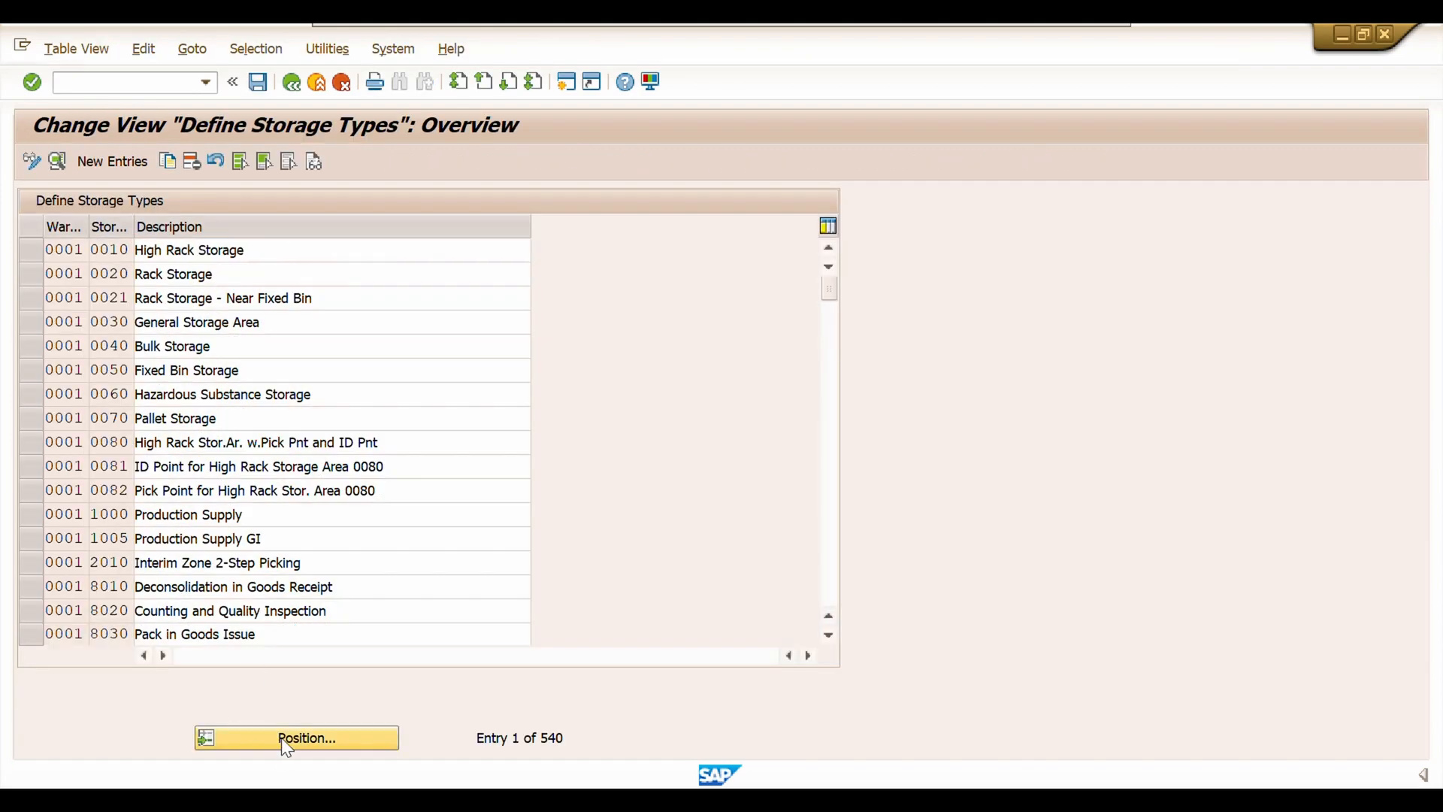
type("y001")
key("Tab")
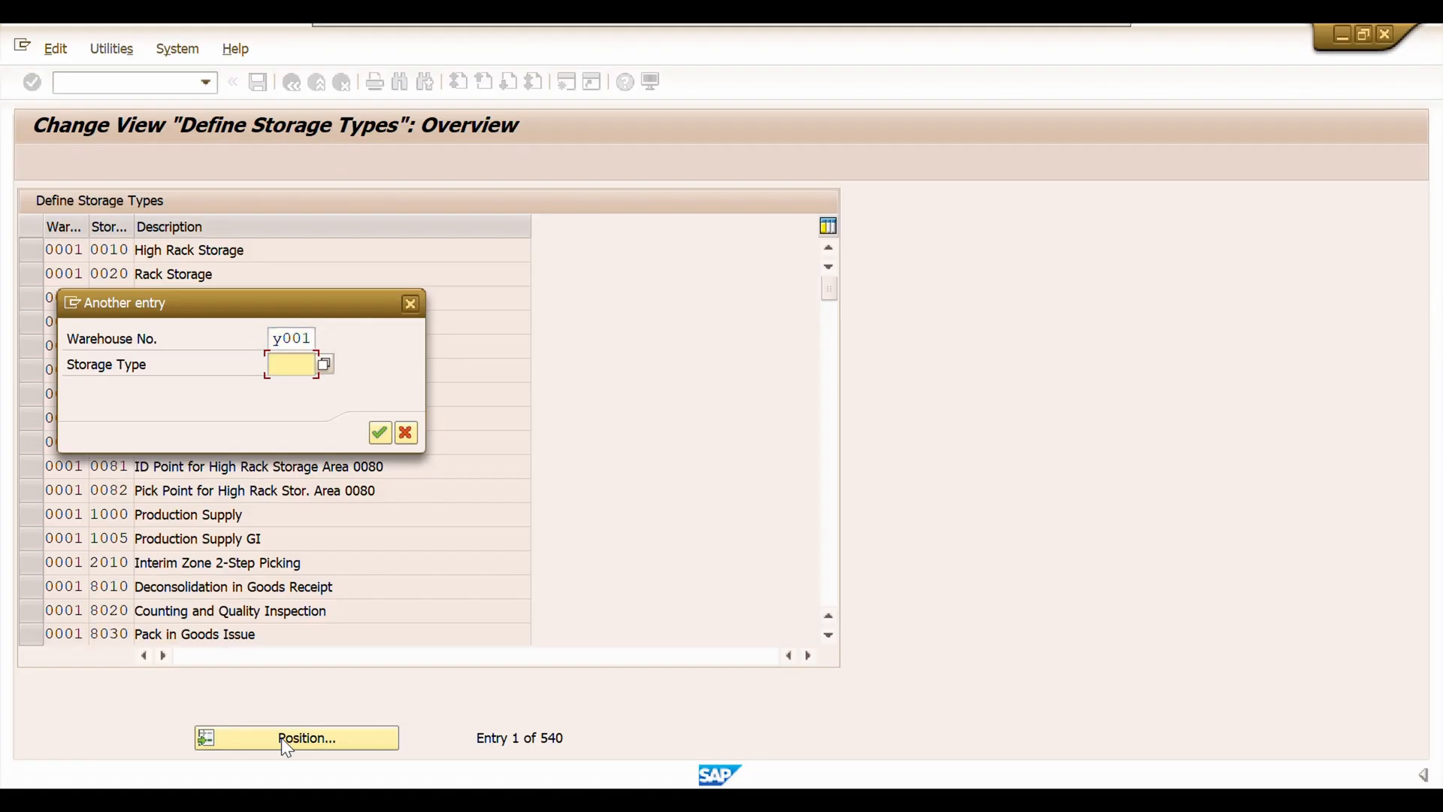
type("fbin")
left_click(380, 432)
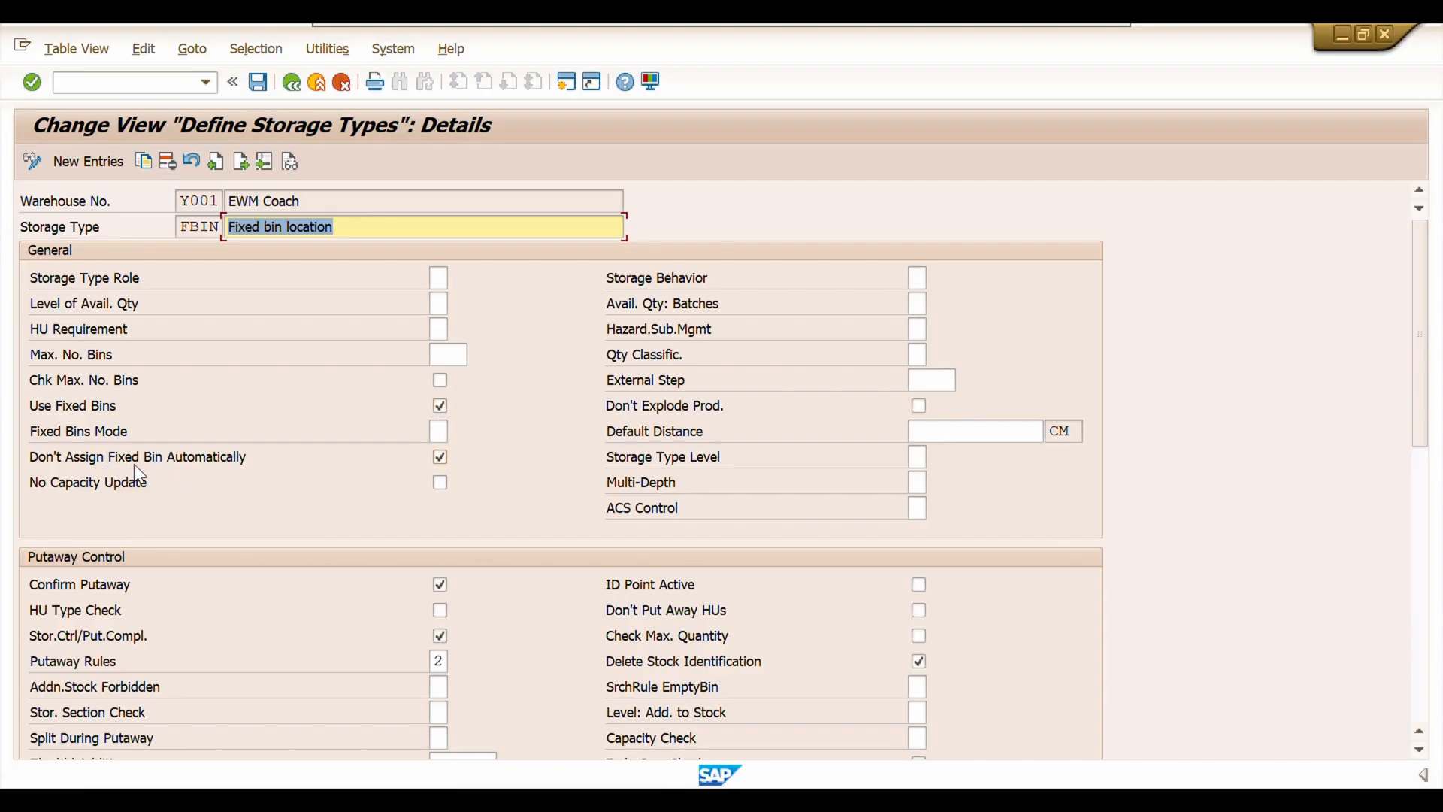
- Read the field help for the Don't Assign Fixed Bin Automatically setting of storage type FBIN, keeping the setting selected
left_click(439, 463)
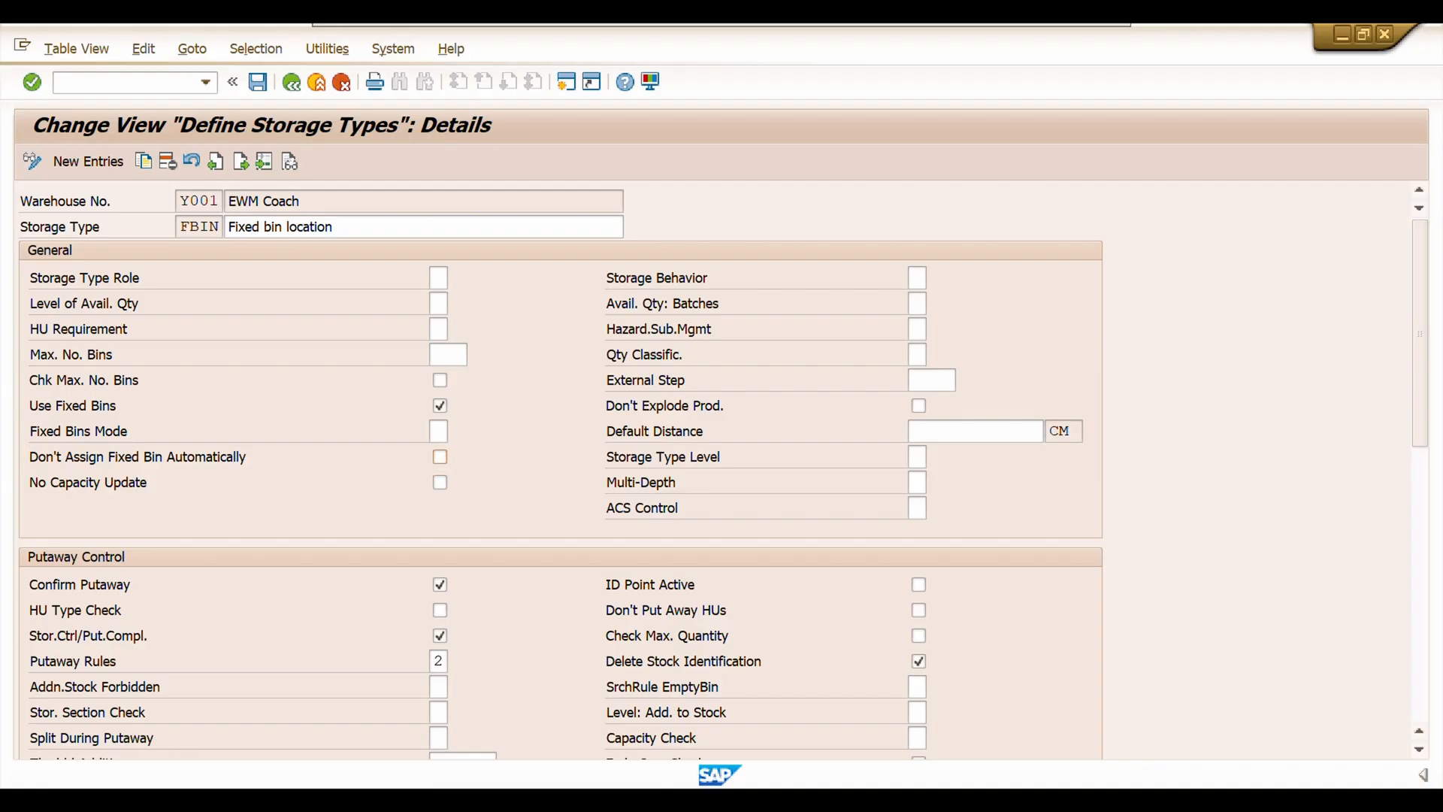
key("F1")
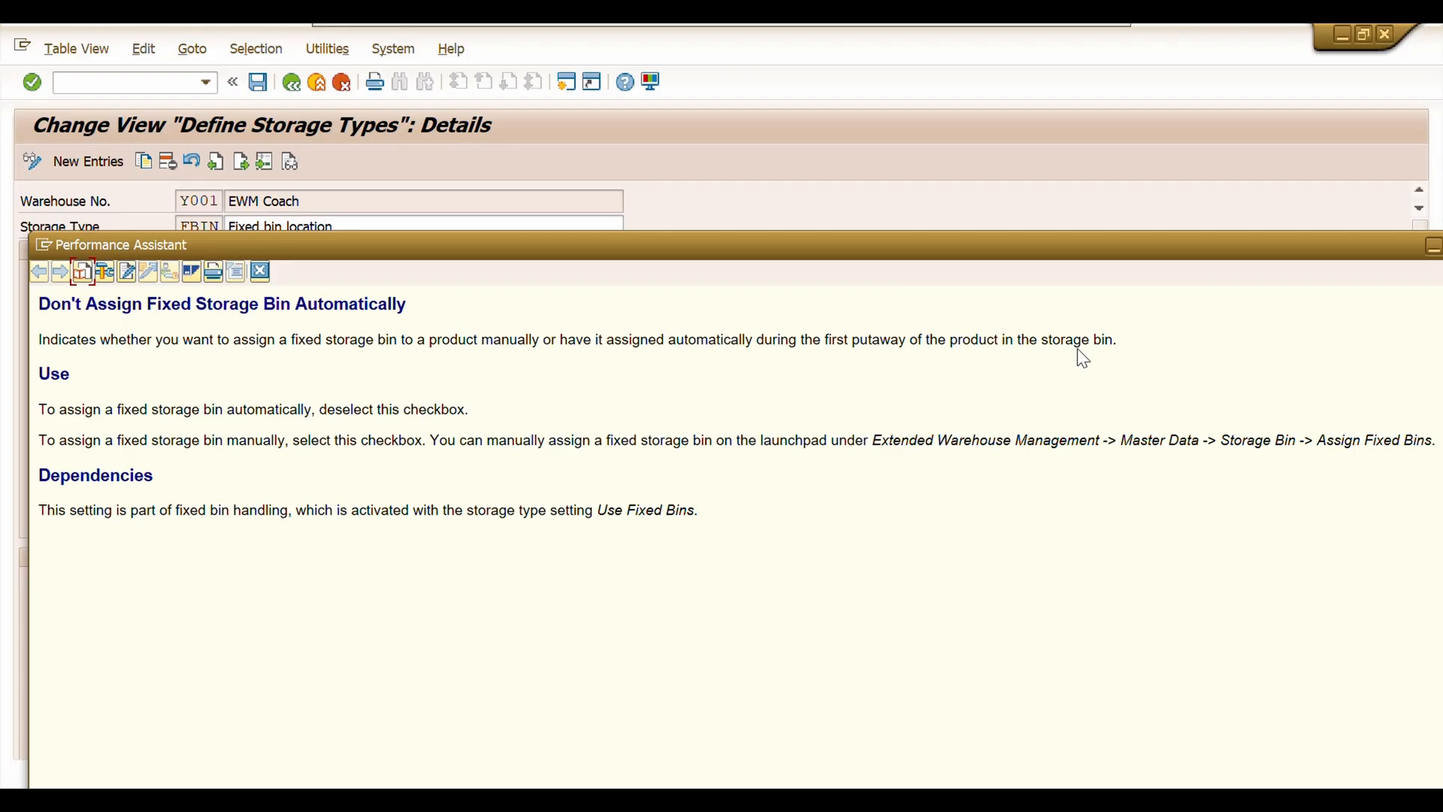
left_click_drag(1127, 245, 980, 263)
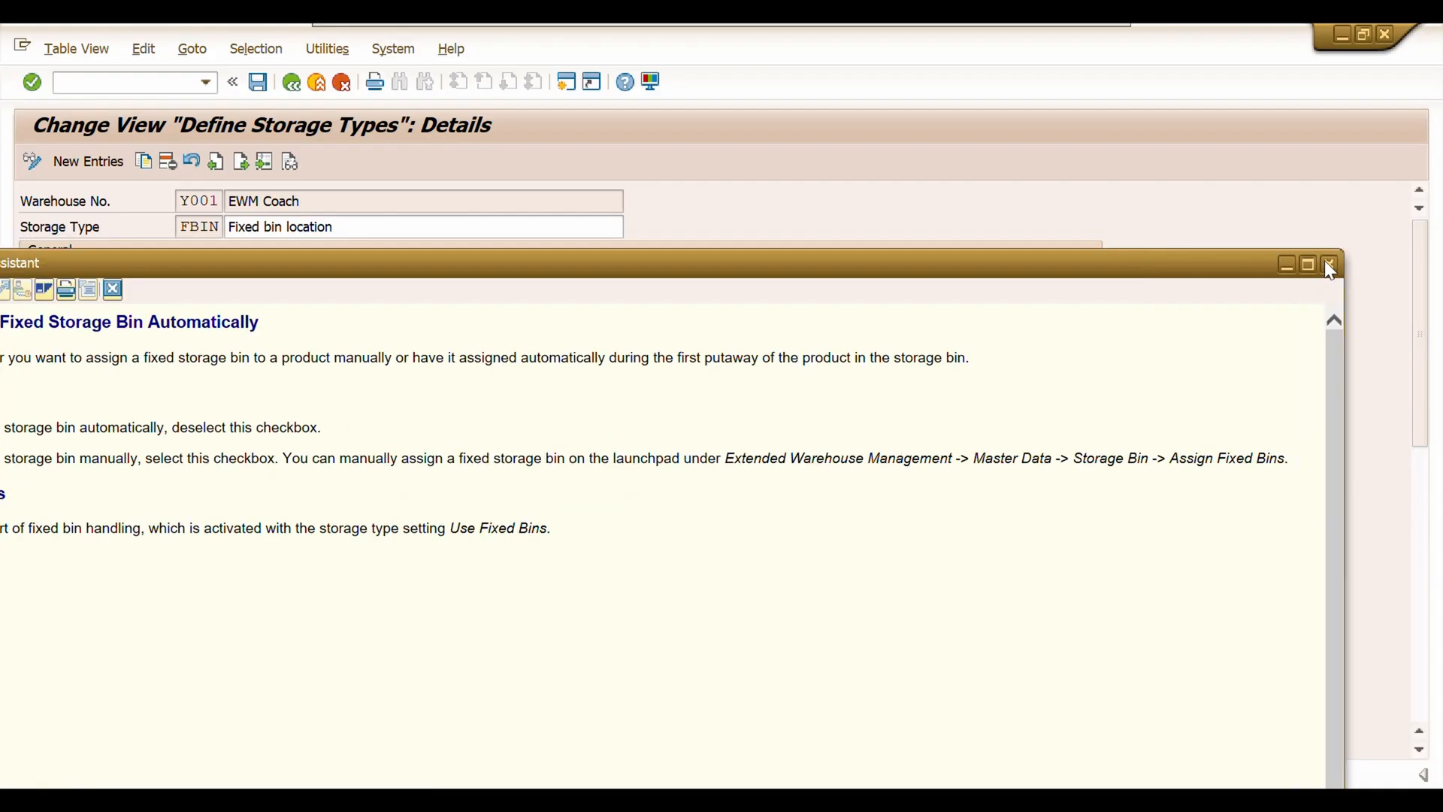
left_click(1330, 264)
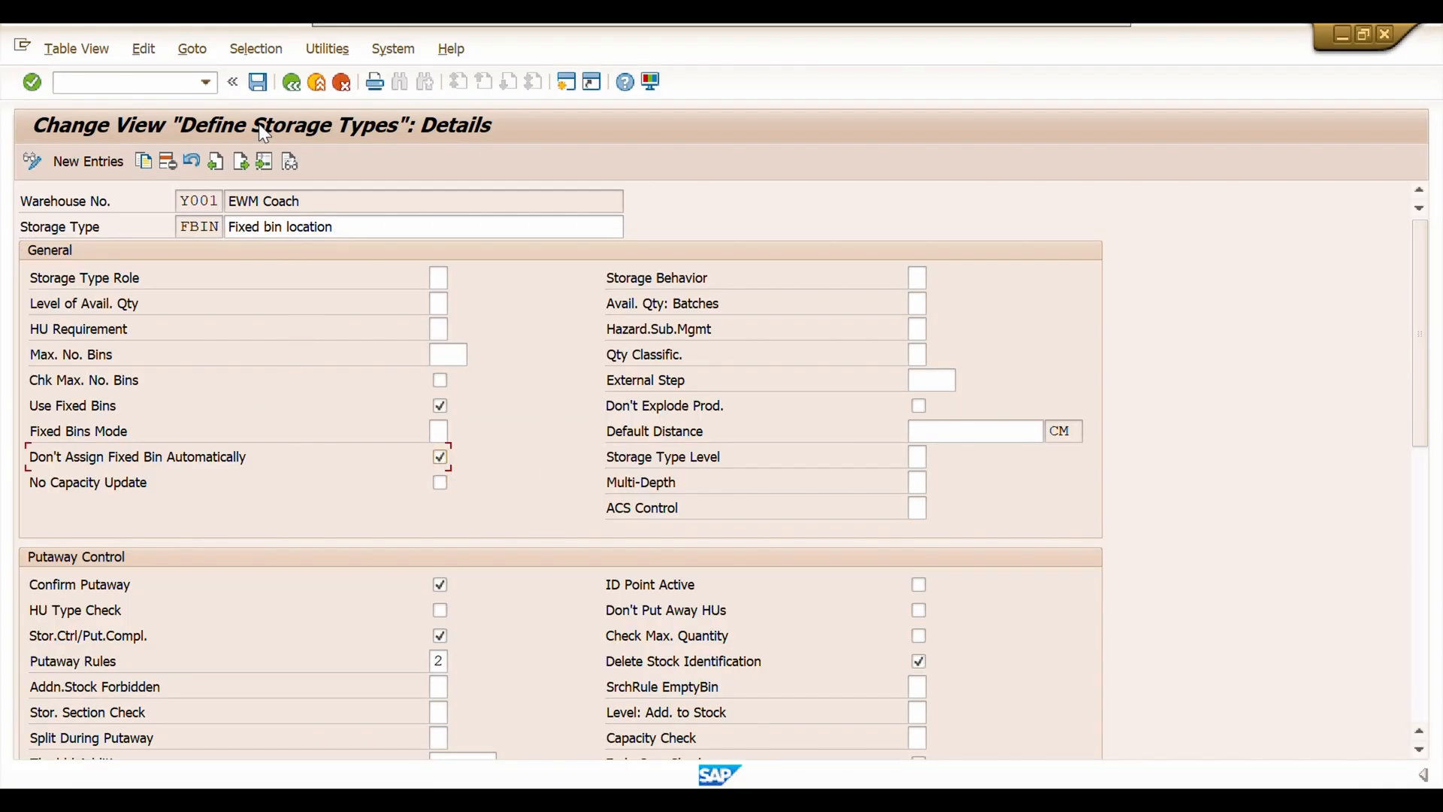
- Open the Warehouse Management Monitor with transaction /n/scwm/mon
type("/n/scw")
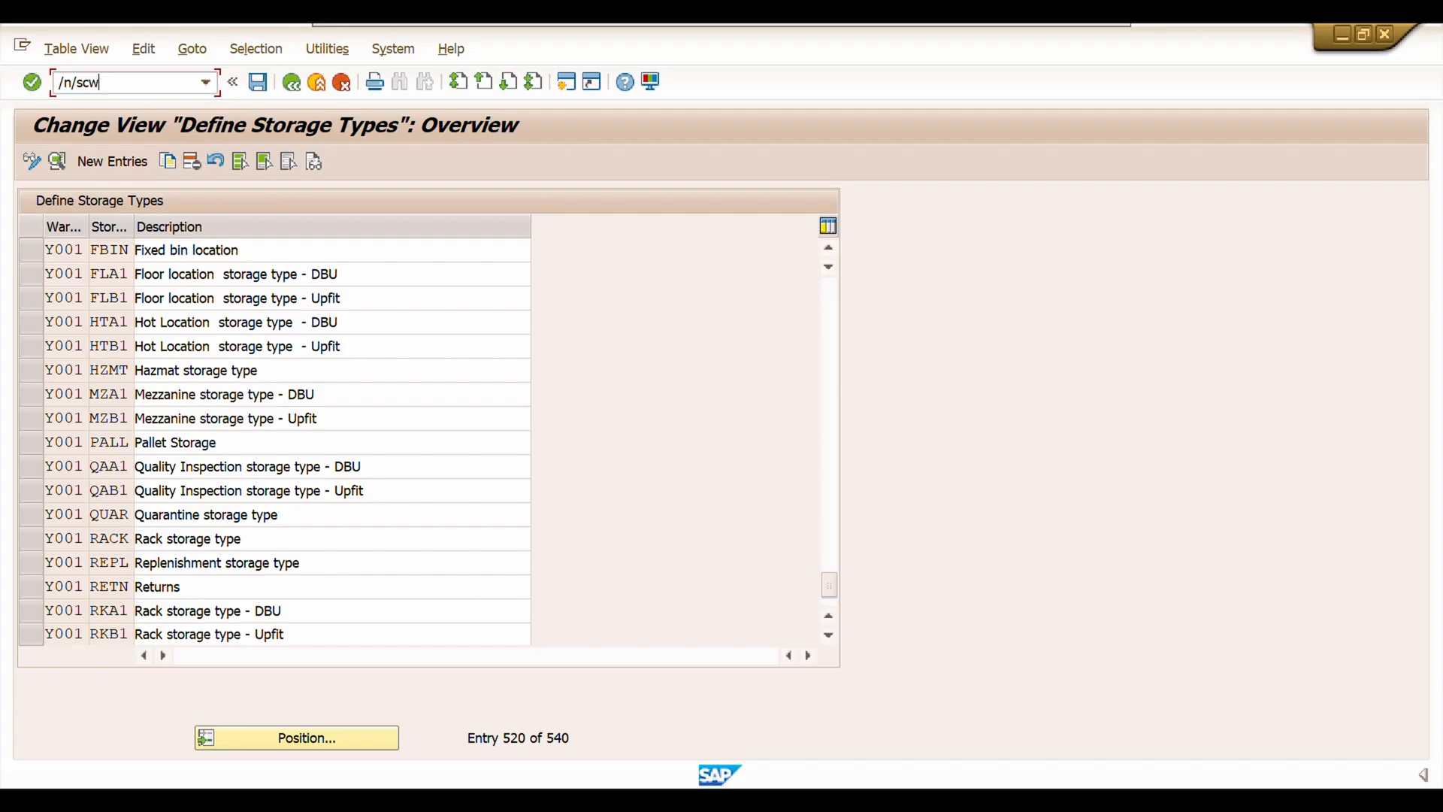
type("m/mon")
key("Return")
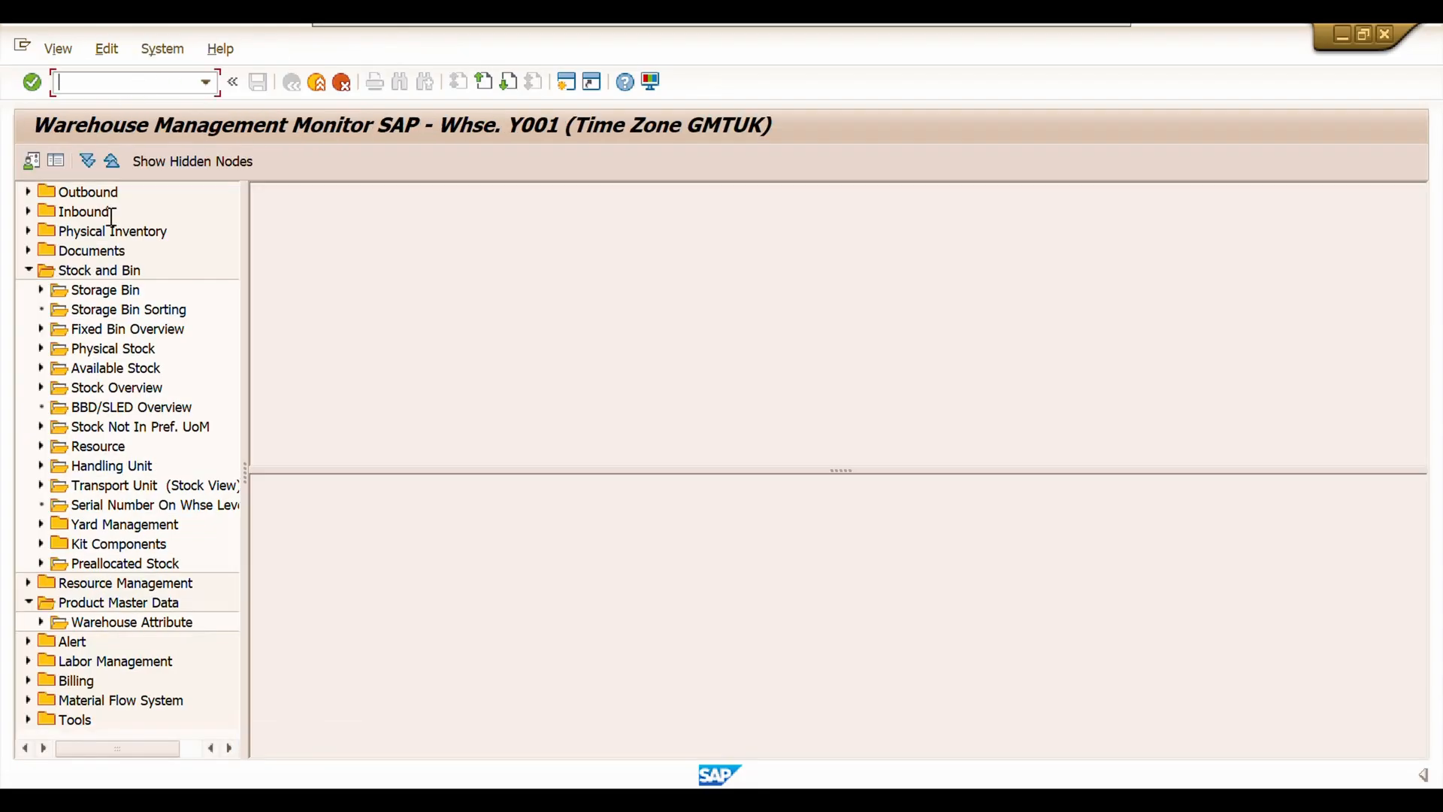
- List the storage bins of storage type FBIN from the Stock and Bin node
double_click(91, 291)
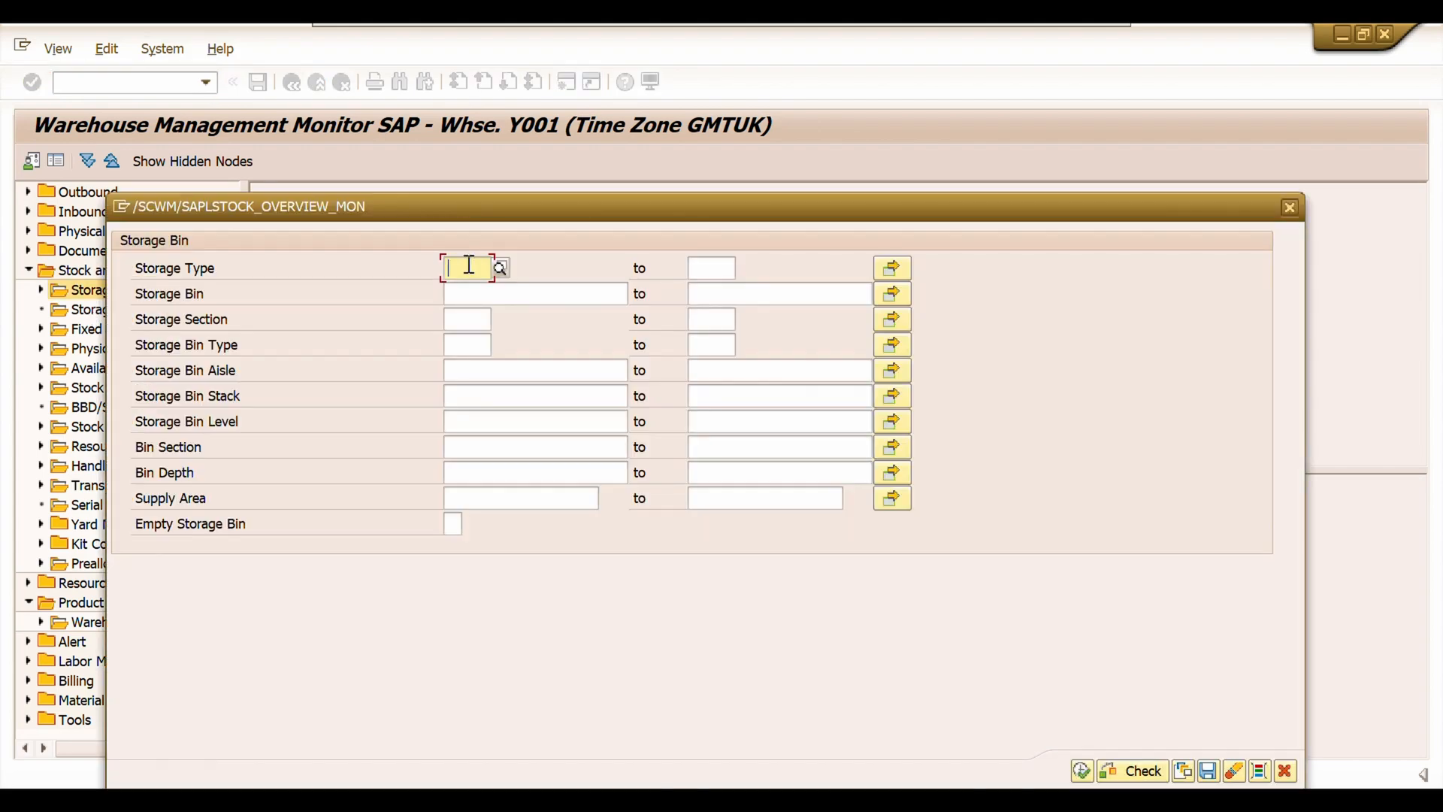
type("fbi")
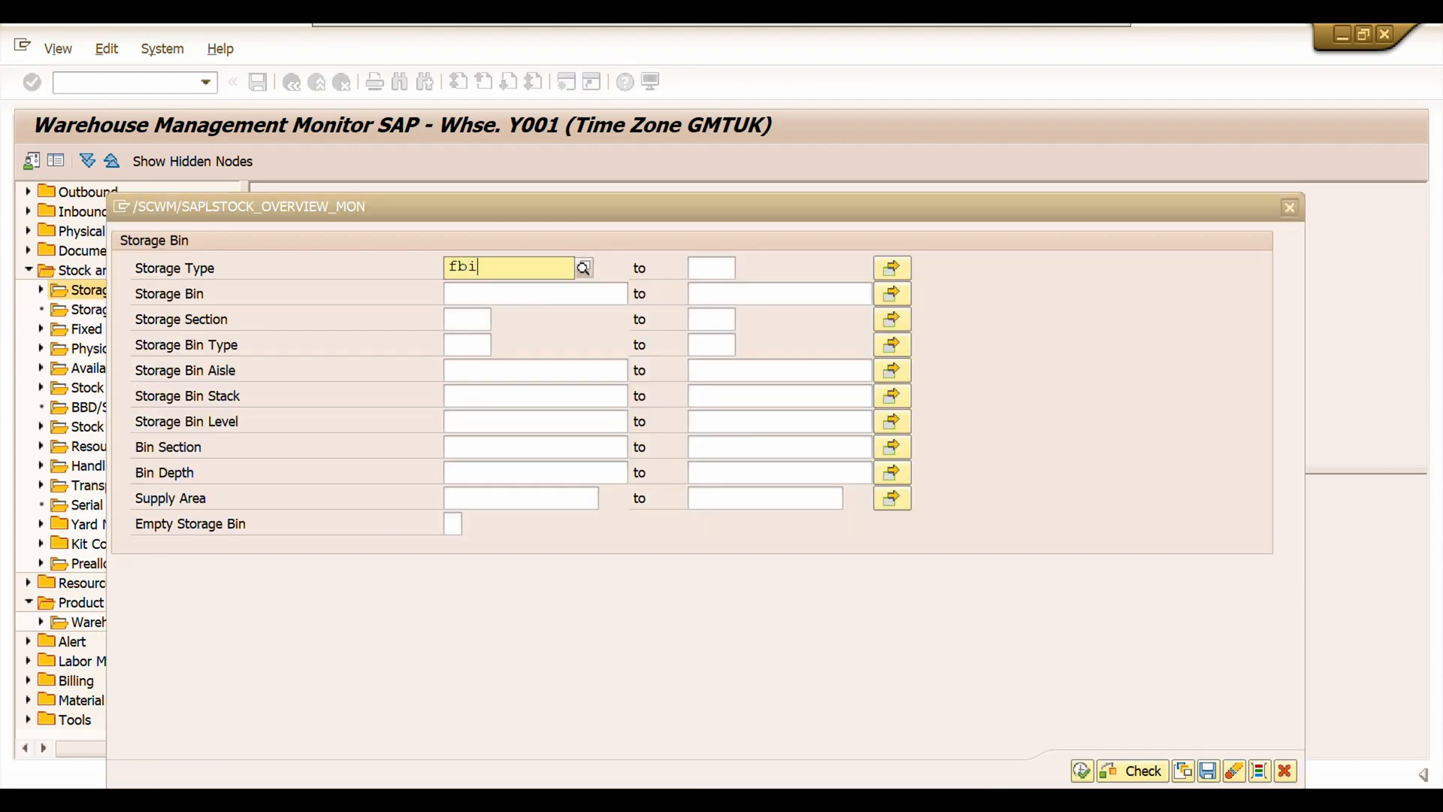
type("n")
key("Return")
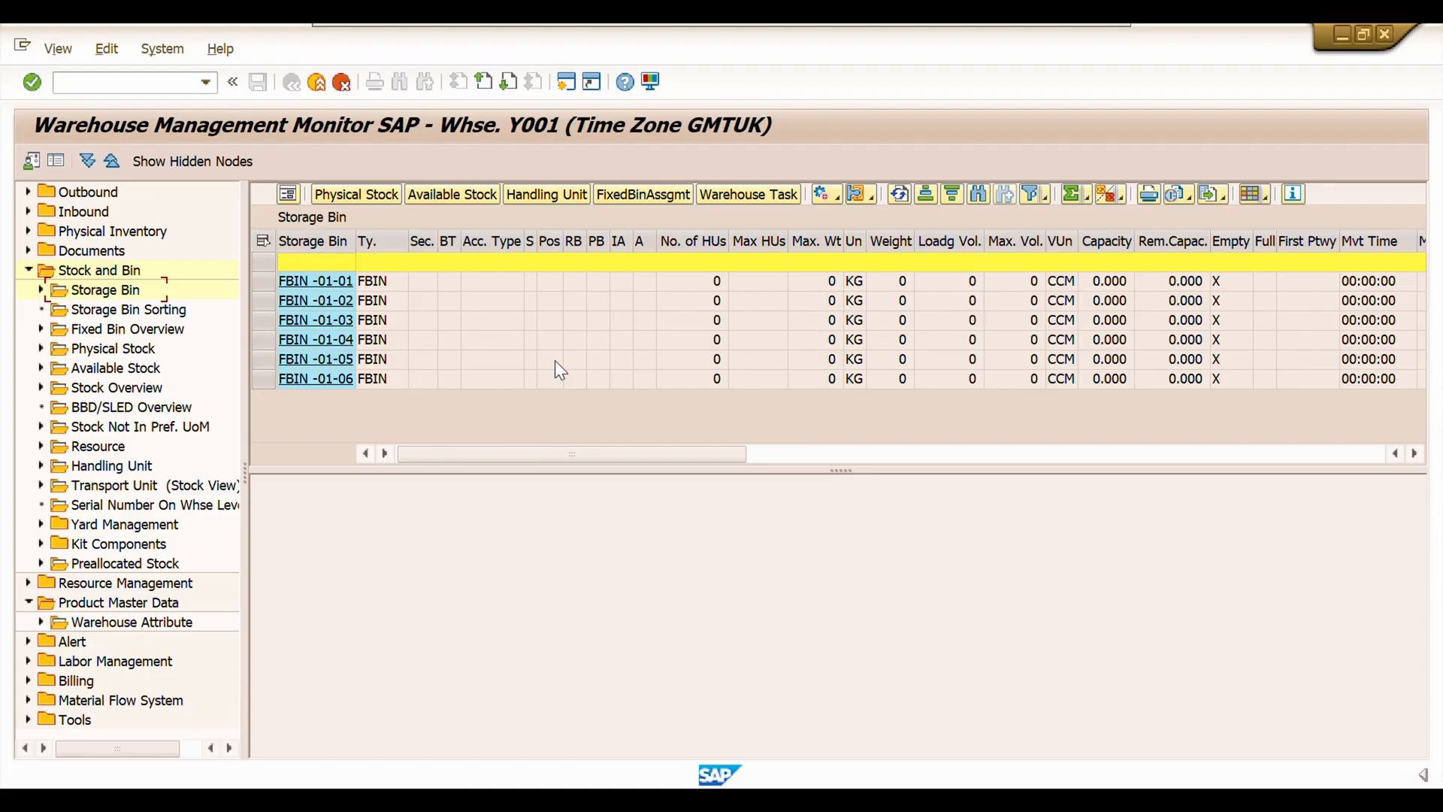
- List the warehouse attributes of all products without selection criteria, and examine the rows for TEST3 and TEST5 to TEST7
left_click_drag(245, 443, 290, 442)
left_click(27, 270)
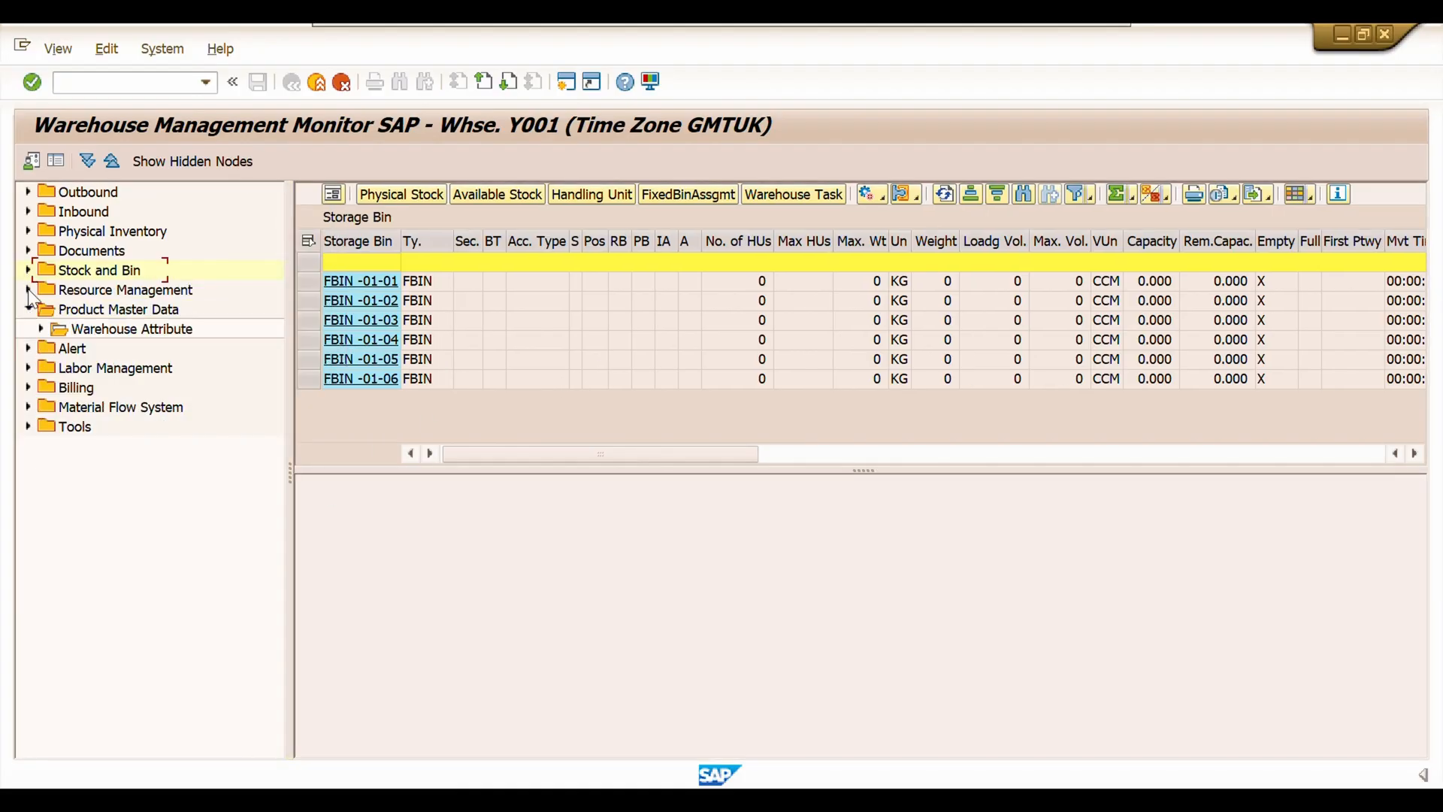
double_click(143, 331)
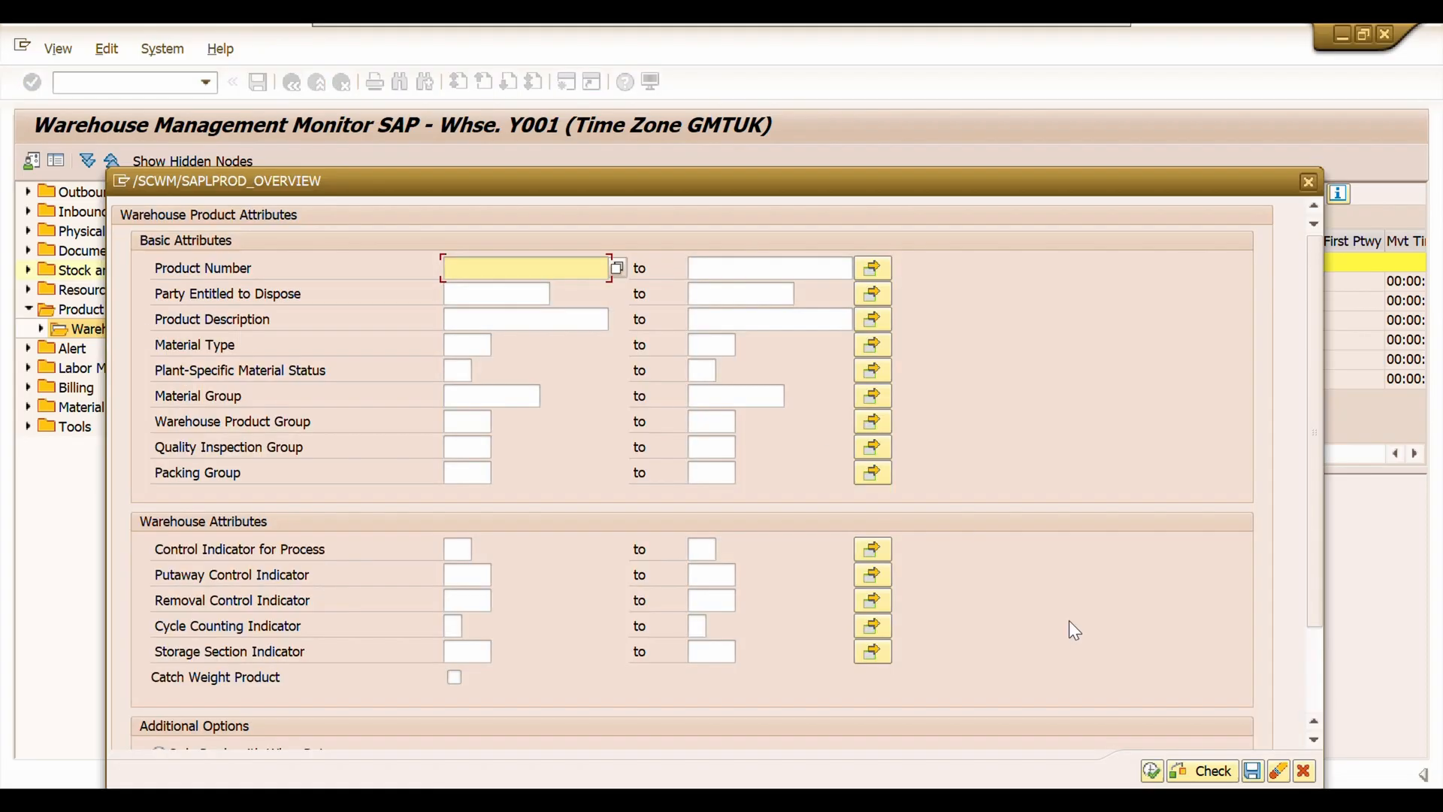
left_click(1144, 760)
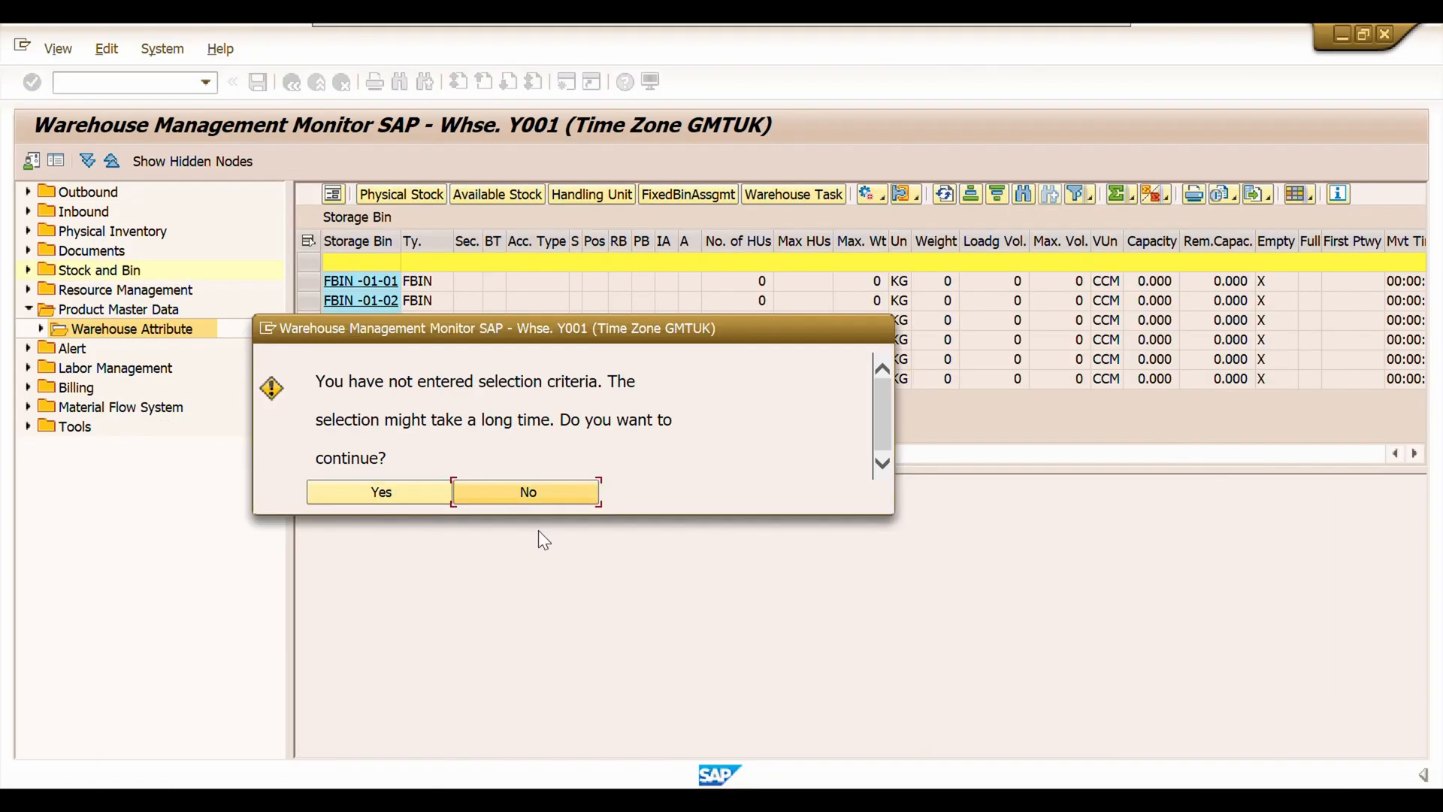
left_click(429, 494)
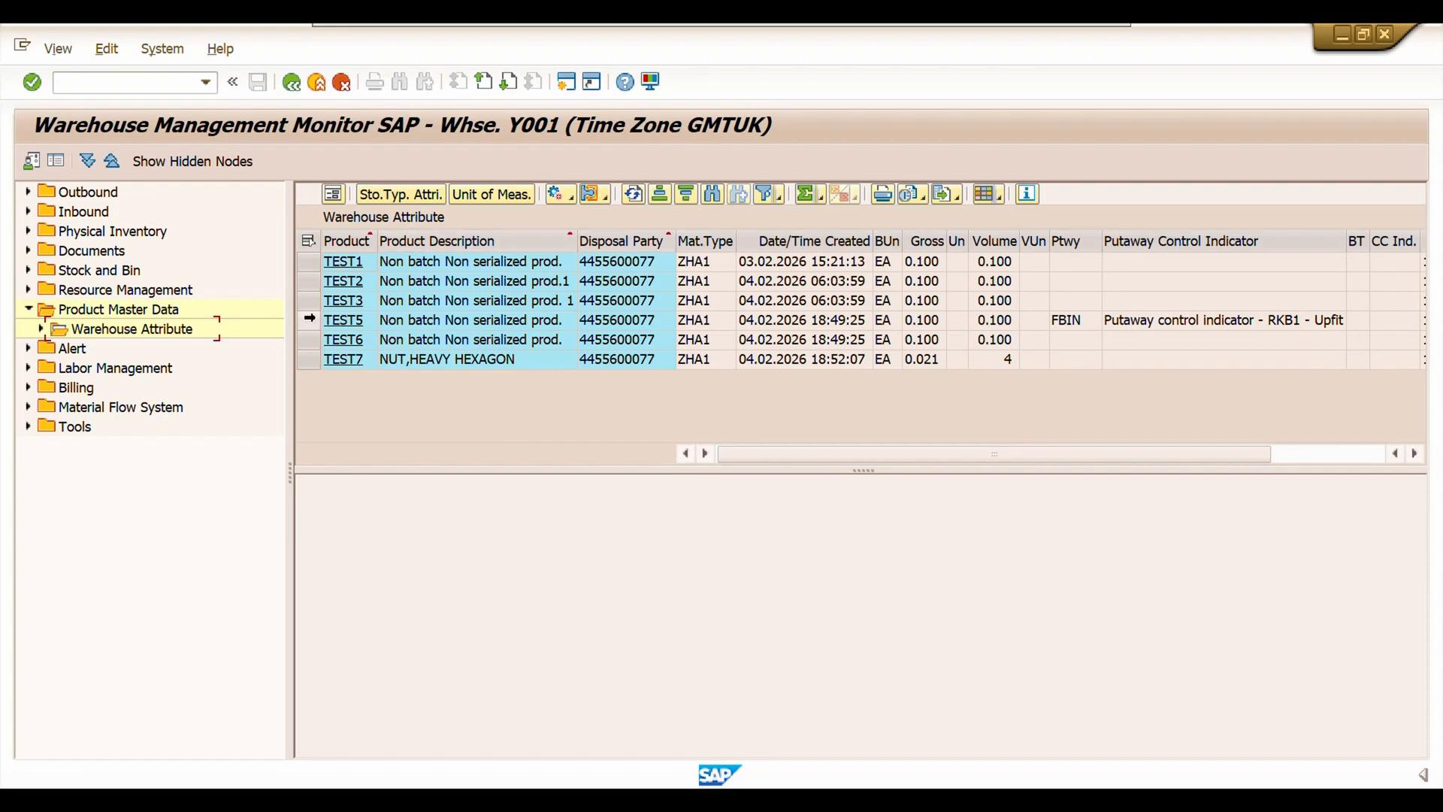
left_click_drag(309, 320, 309, 358)
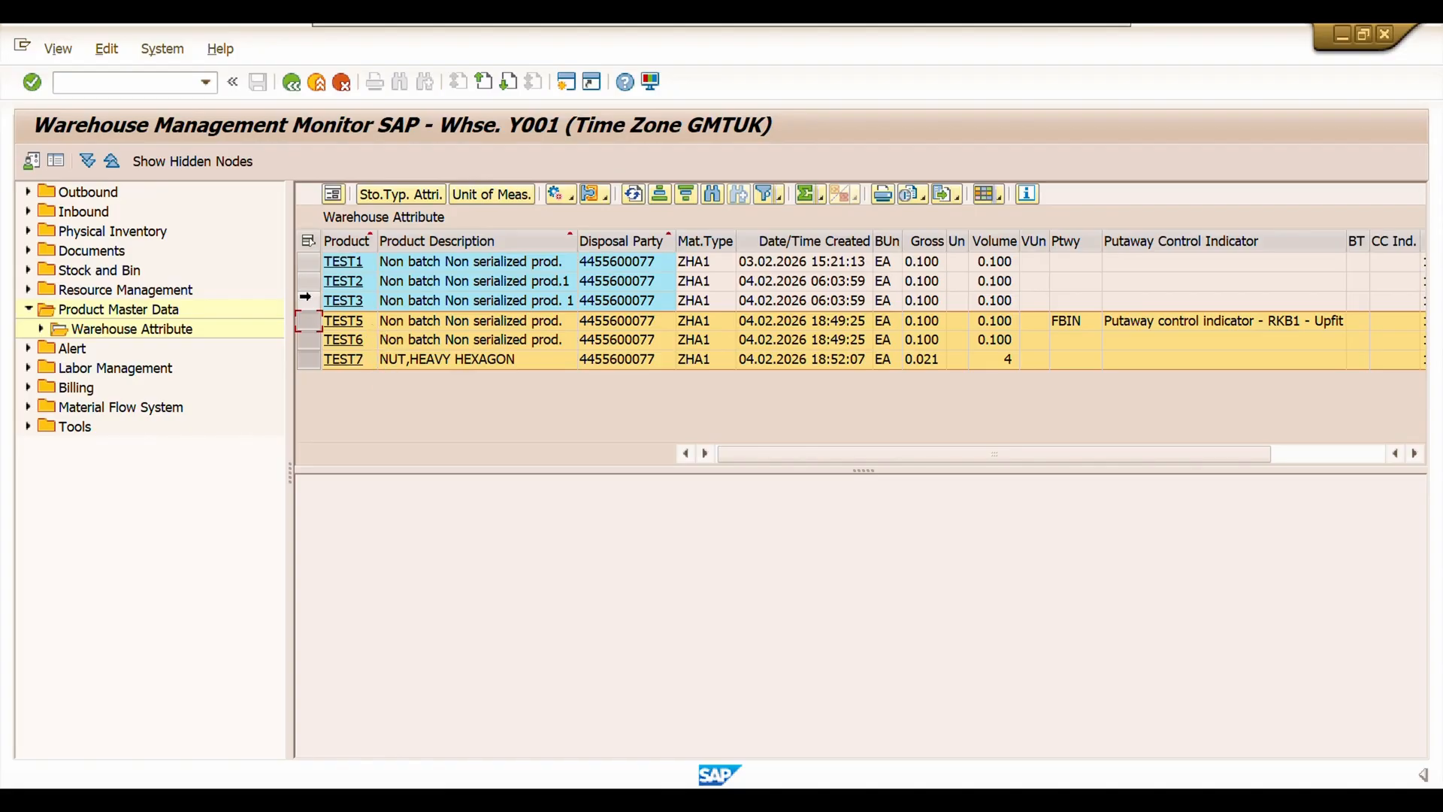
left_click(308, 300)
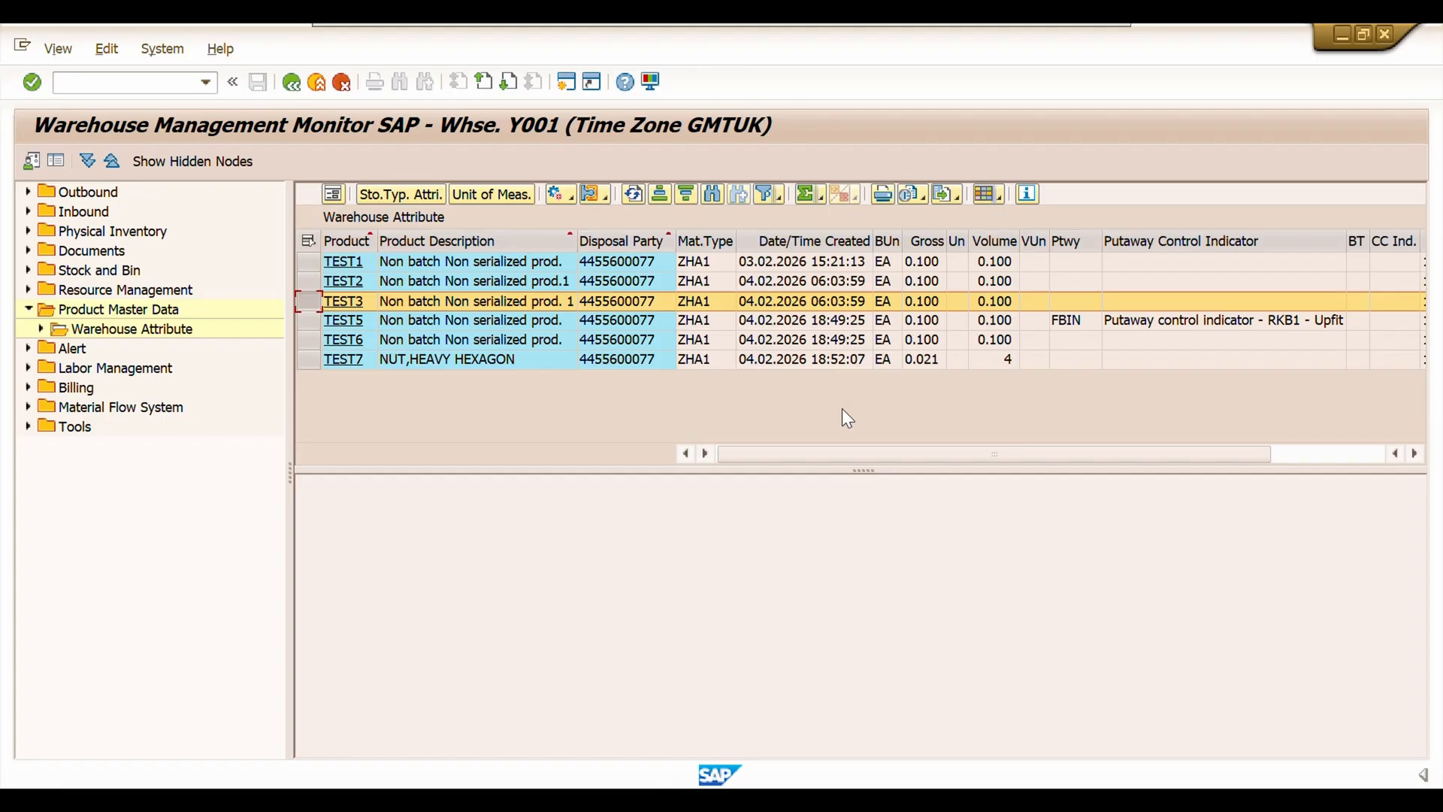
left_click(843, 363)
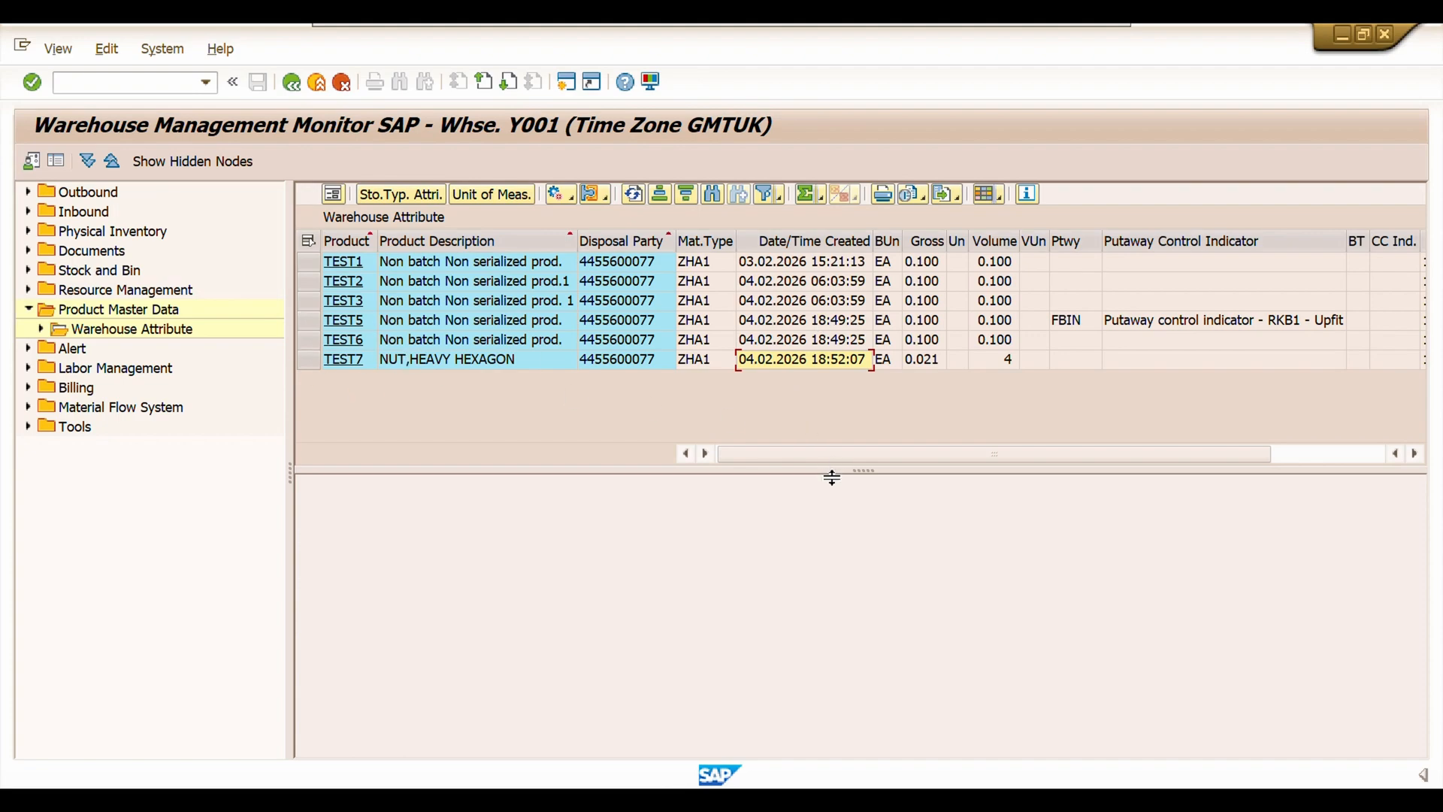
- Switch to the Product master upload template workbook in Excel and fill the Warehouse Number, Product ID and Party Entitled to Dispose headers yellow
left_click(752, 801)
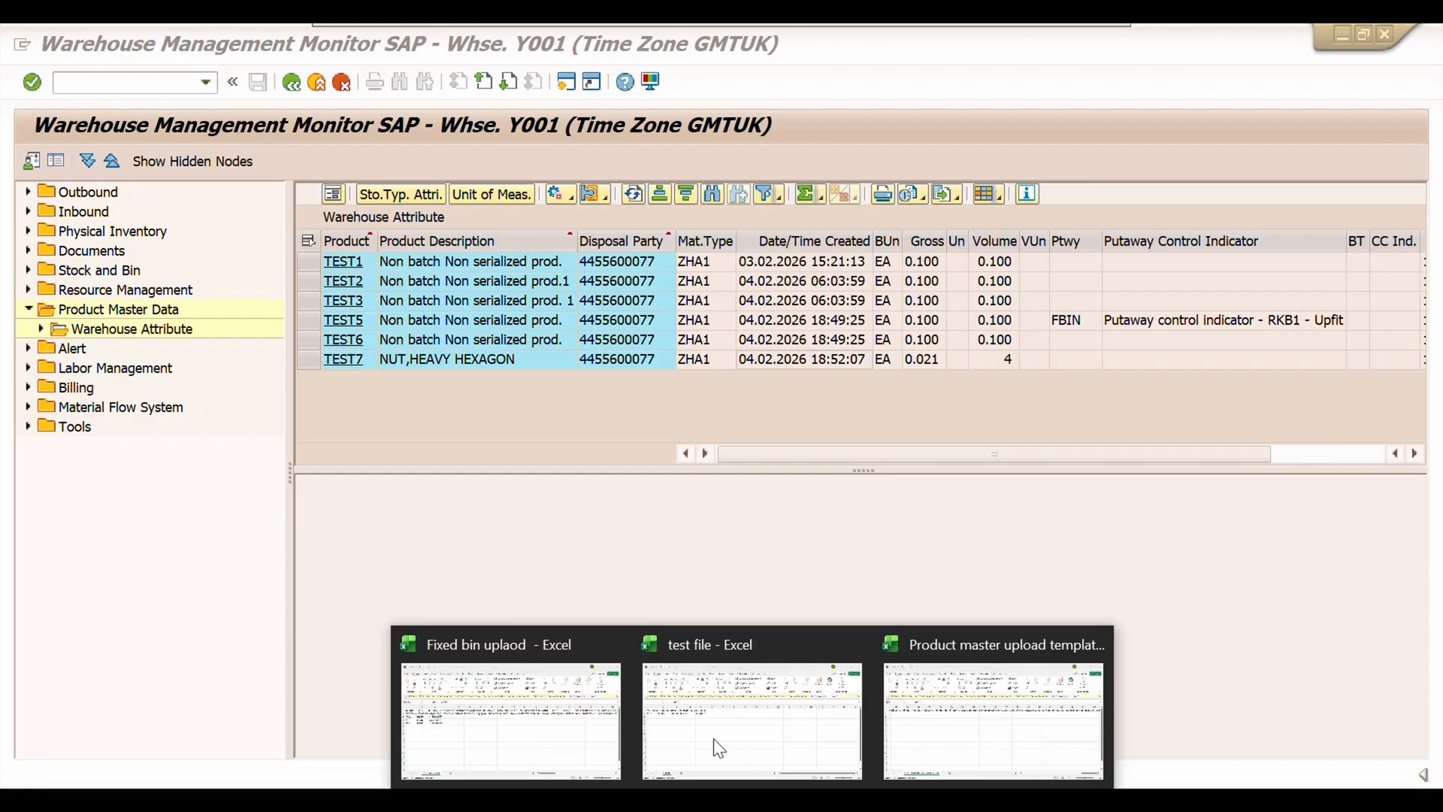
left_click(999, 700)
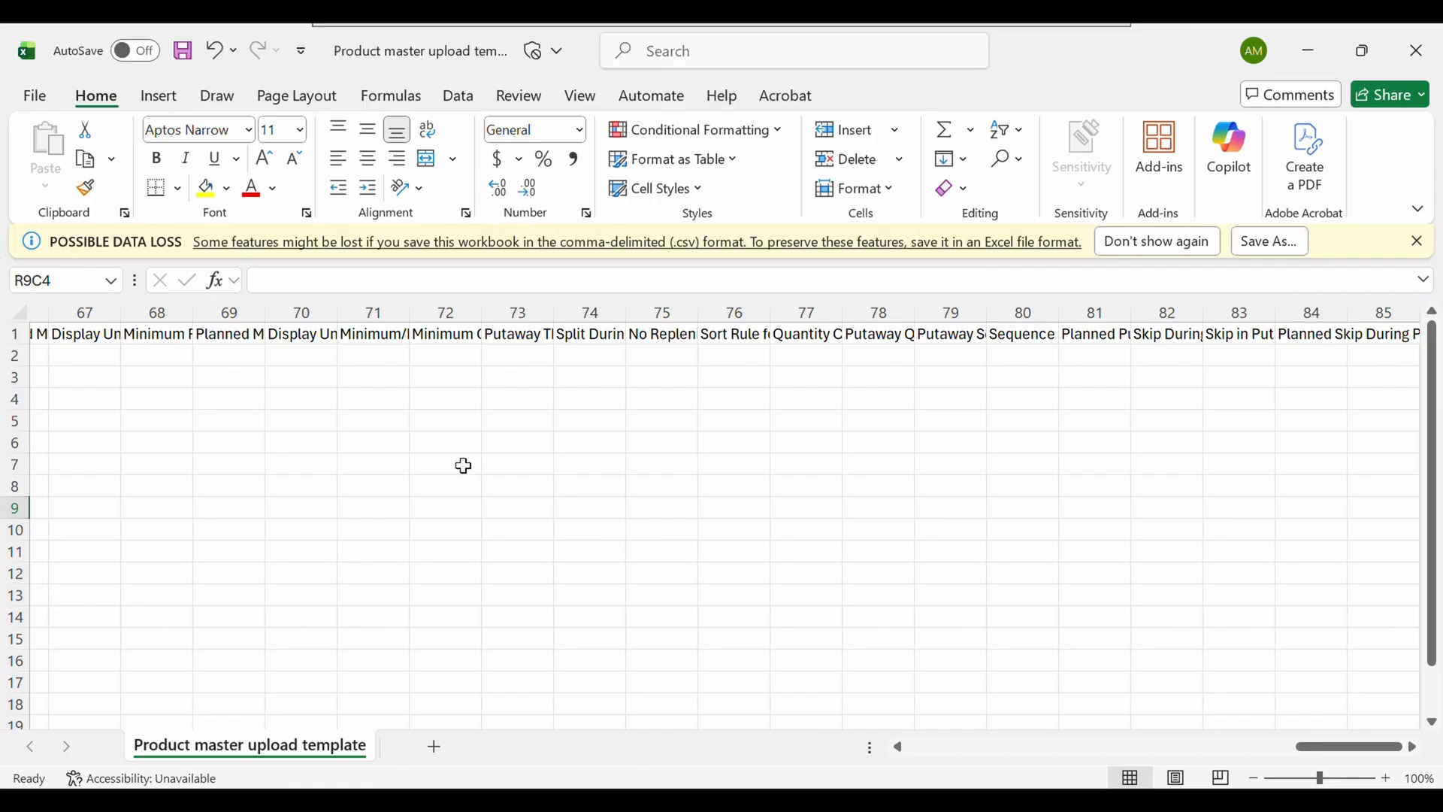
left_click_drag(1357, 748, 923, 756)
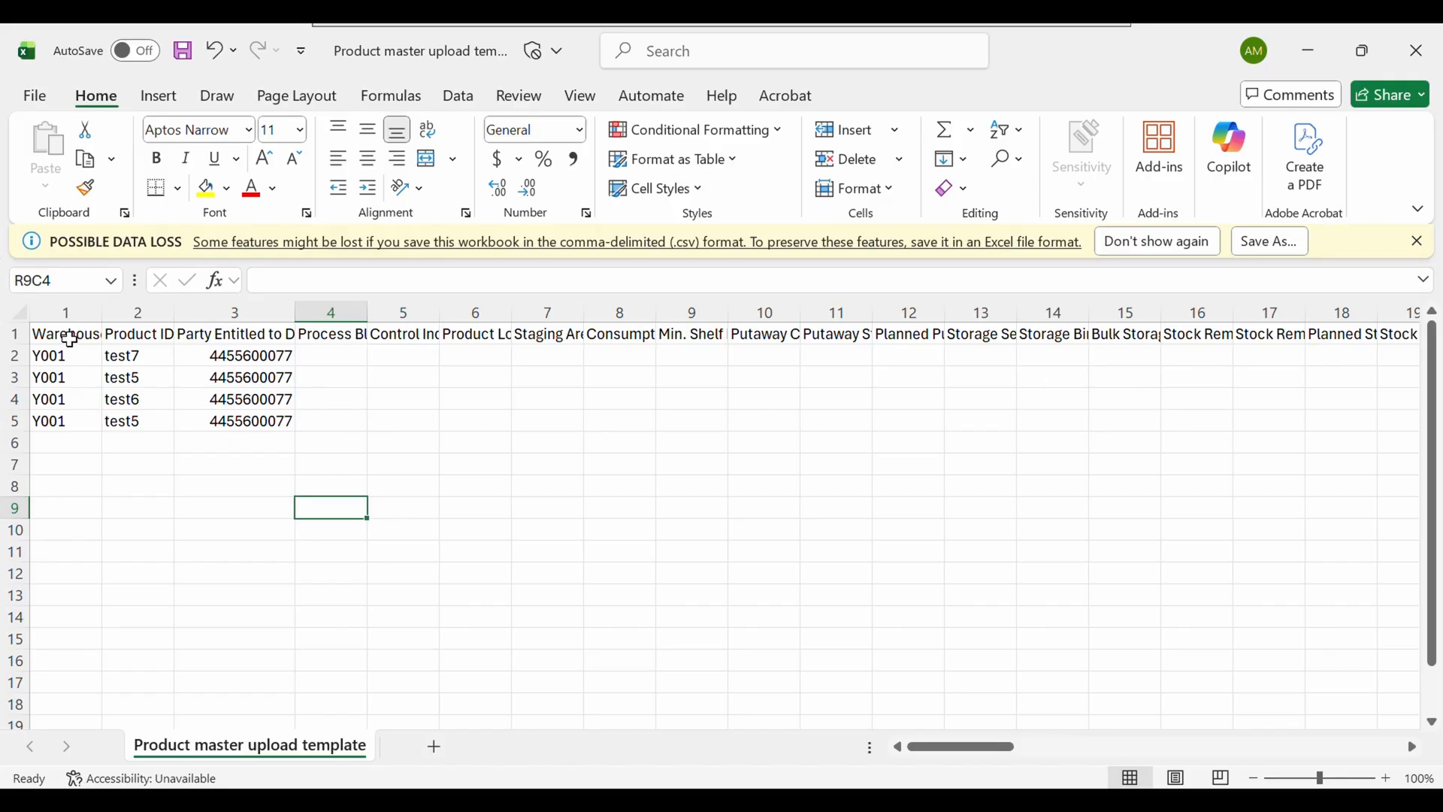
left_click_drag(66, 334, 271, 331)
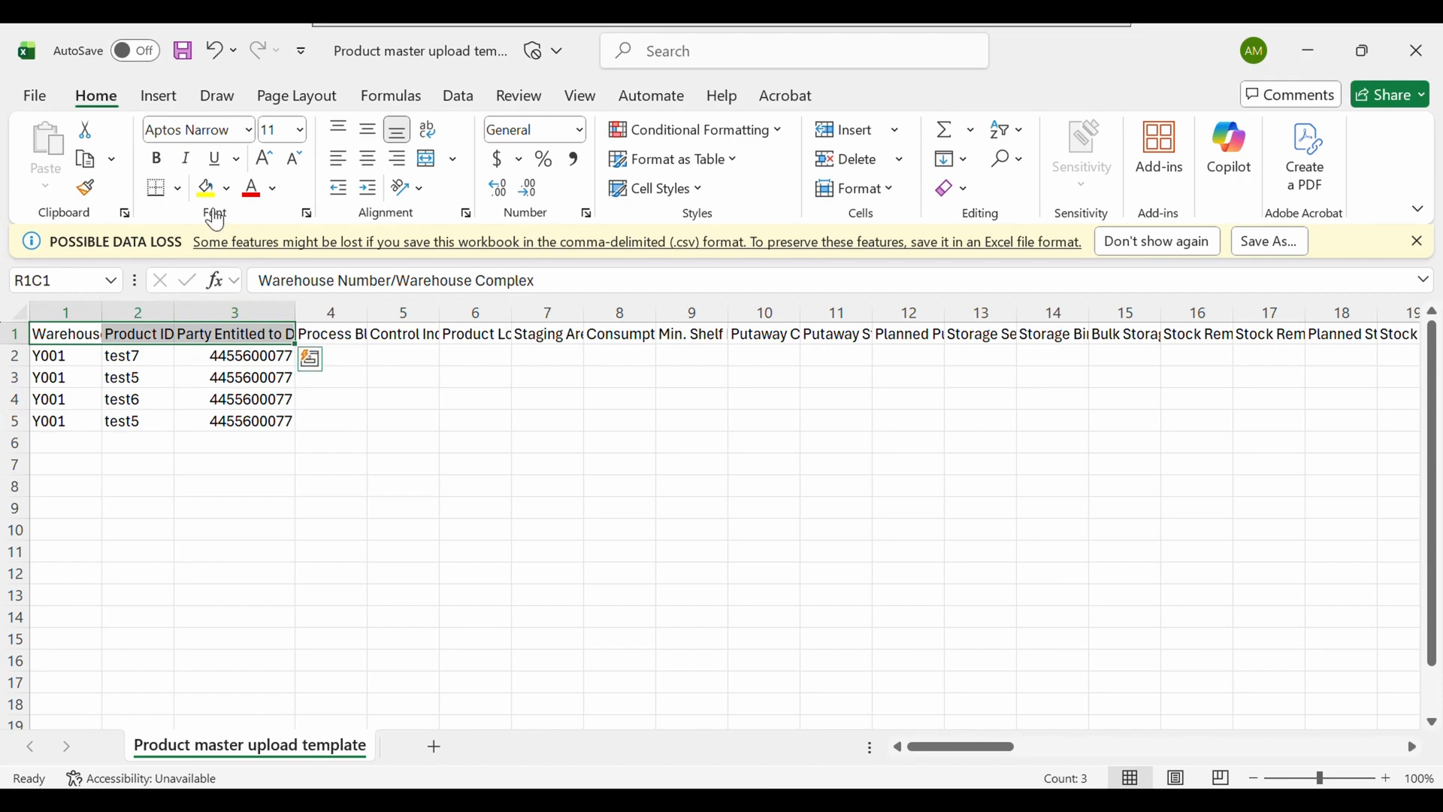
left_click(208, 190)
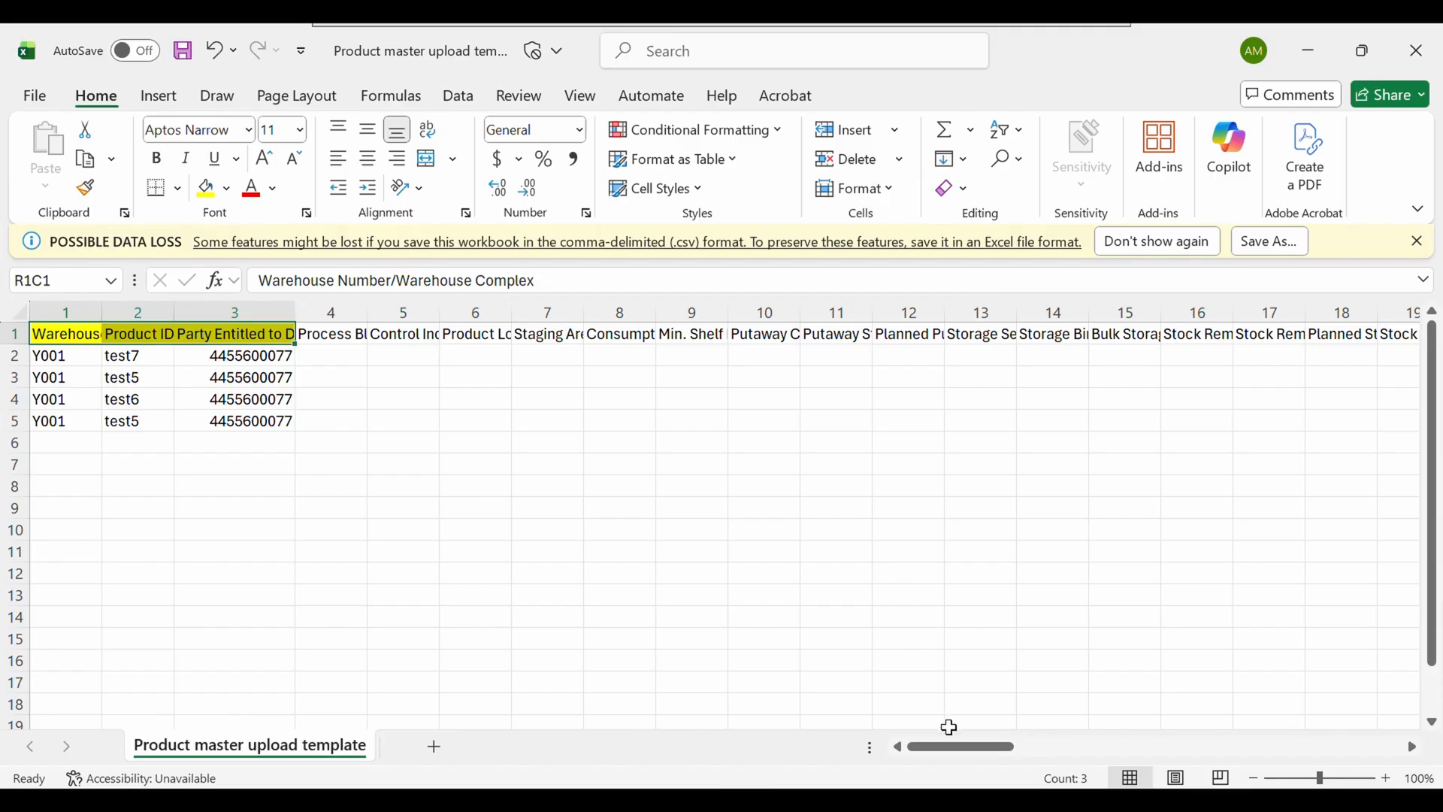
- Fill the Storage Type and Storage Bin headers in columns 51 and 52 yellow
left_click_drag(953, 750, 1203, 749)
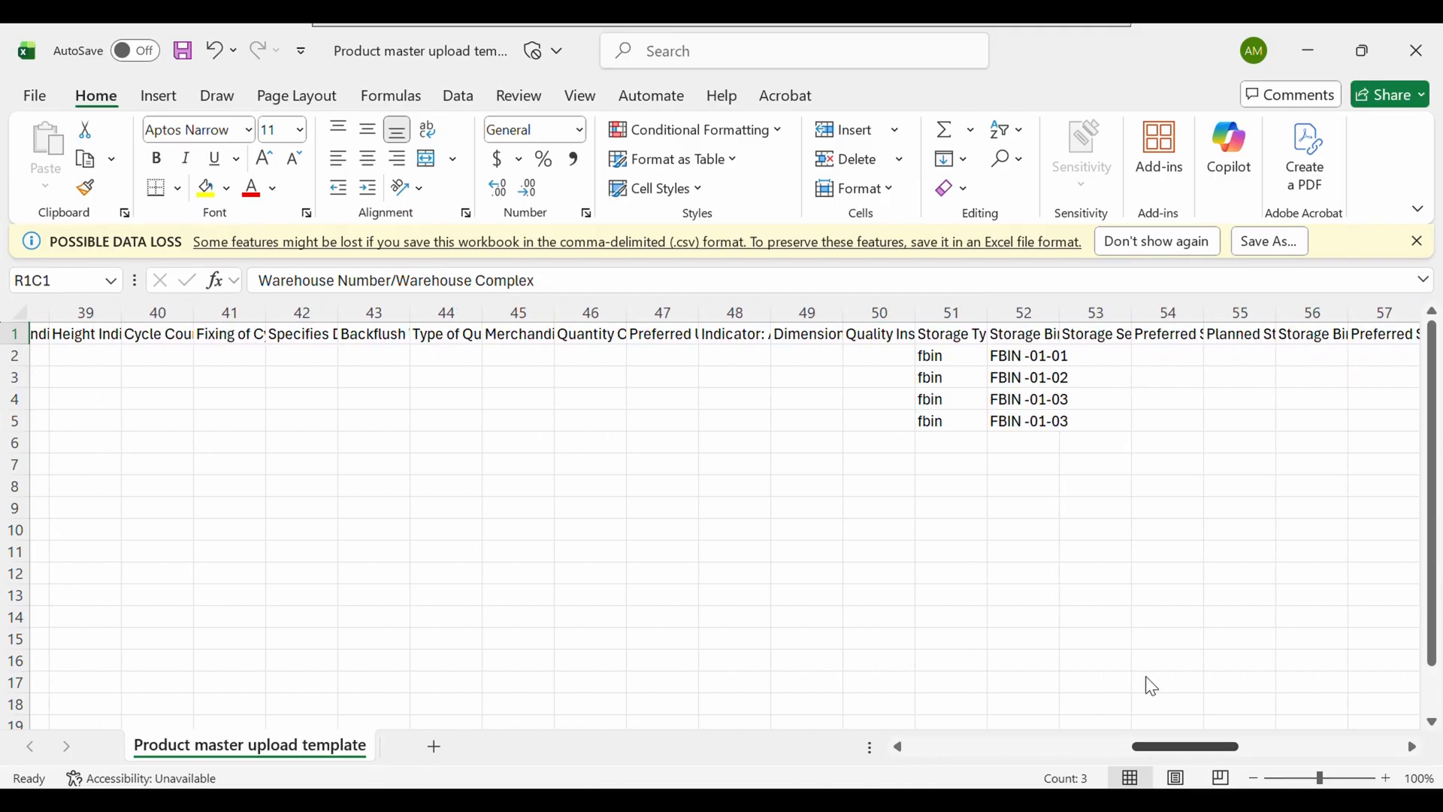
left_click(940, 333)
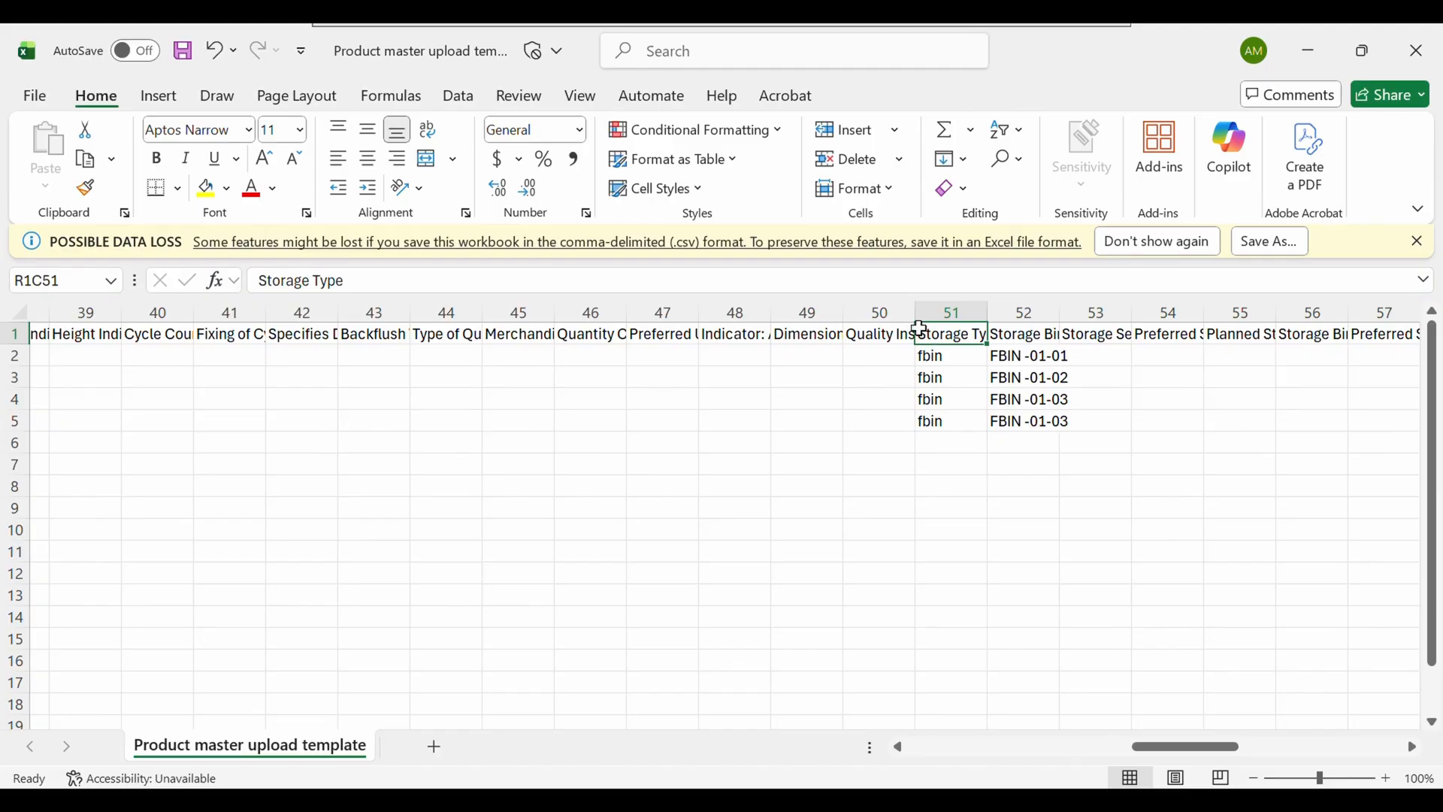
left_click(1037, 333, "ctrl")
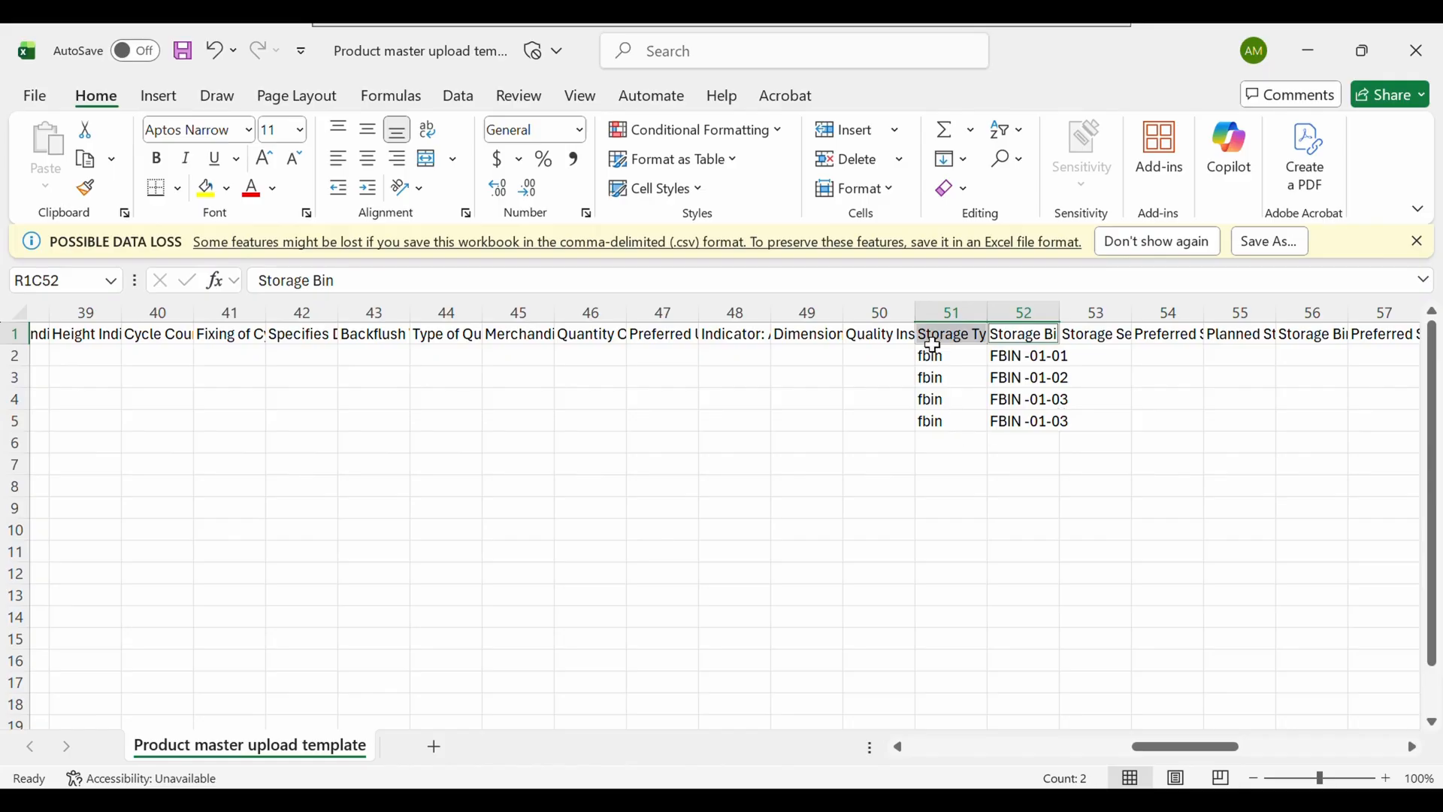
left_click(204, 188)
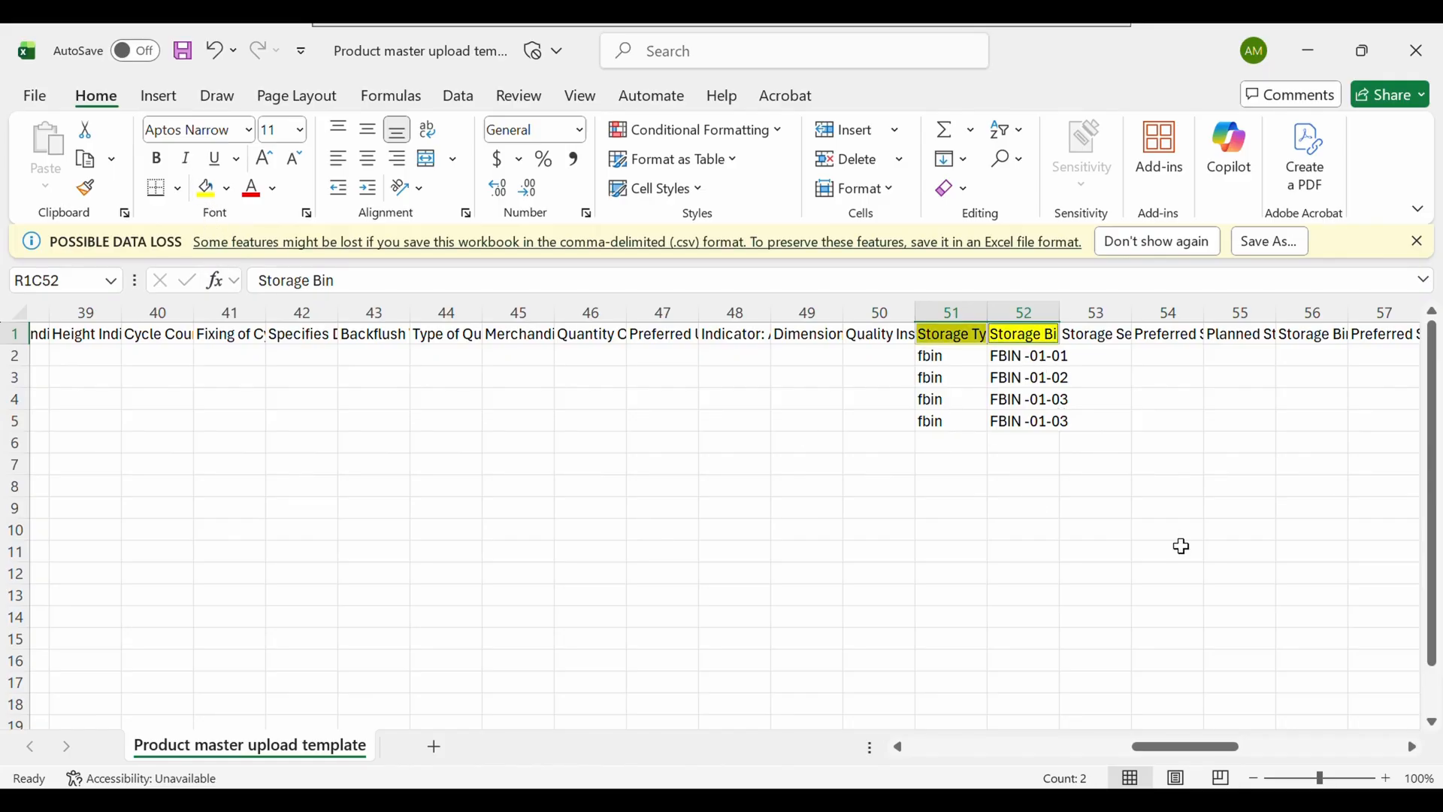
left_click_drag(1183, 751, 1270, 748)
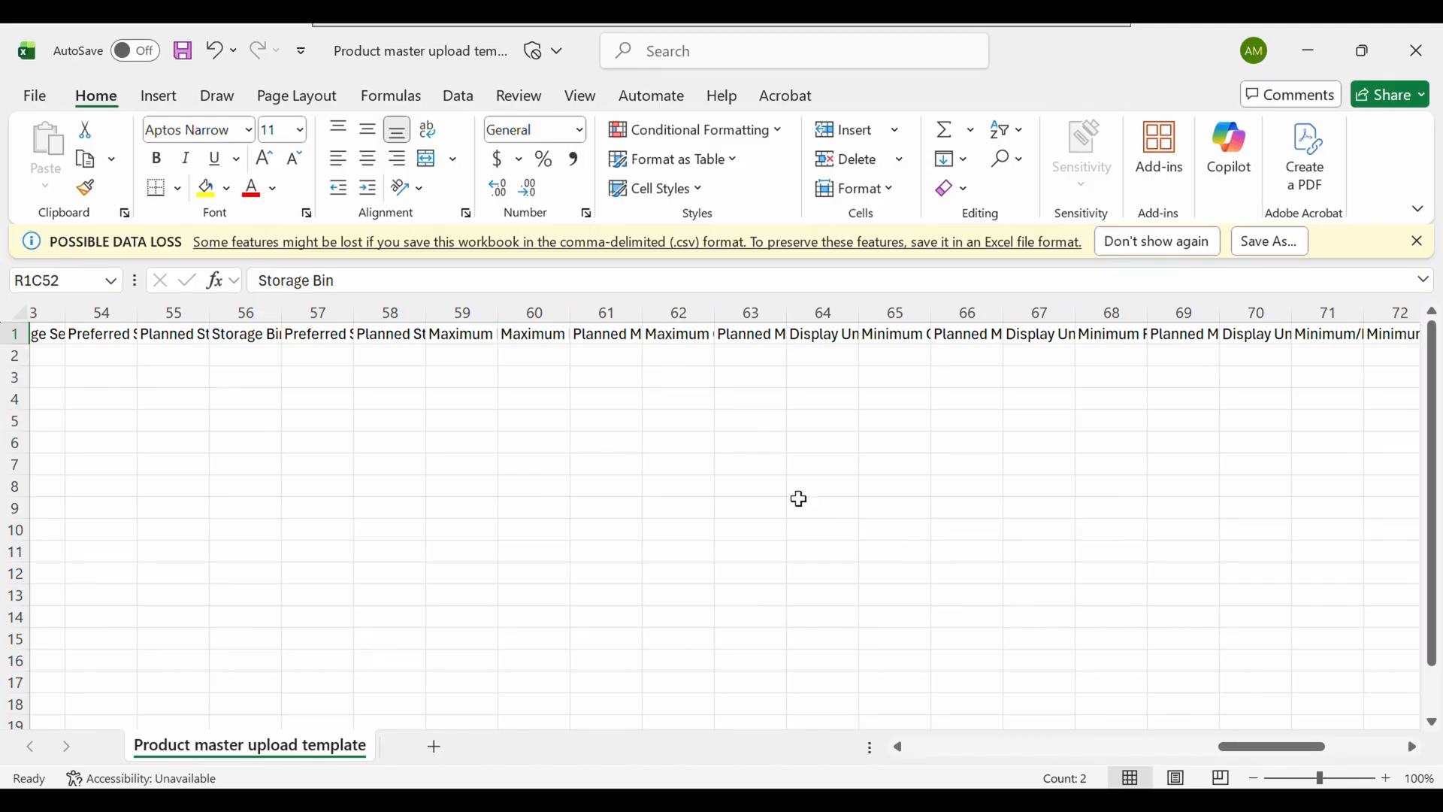
- Check the Maximum and Planned Maximum headers in columns 59 to 63 and fill the Maximum Quantity header in column 62 light green
left_click(479, 335)
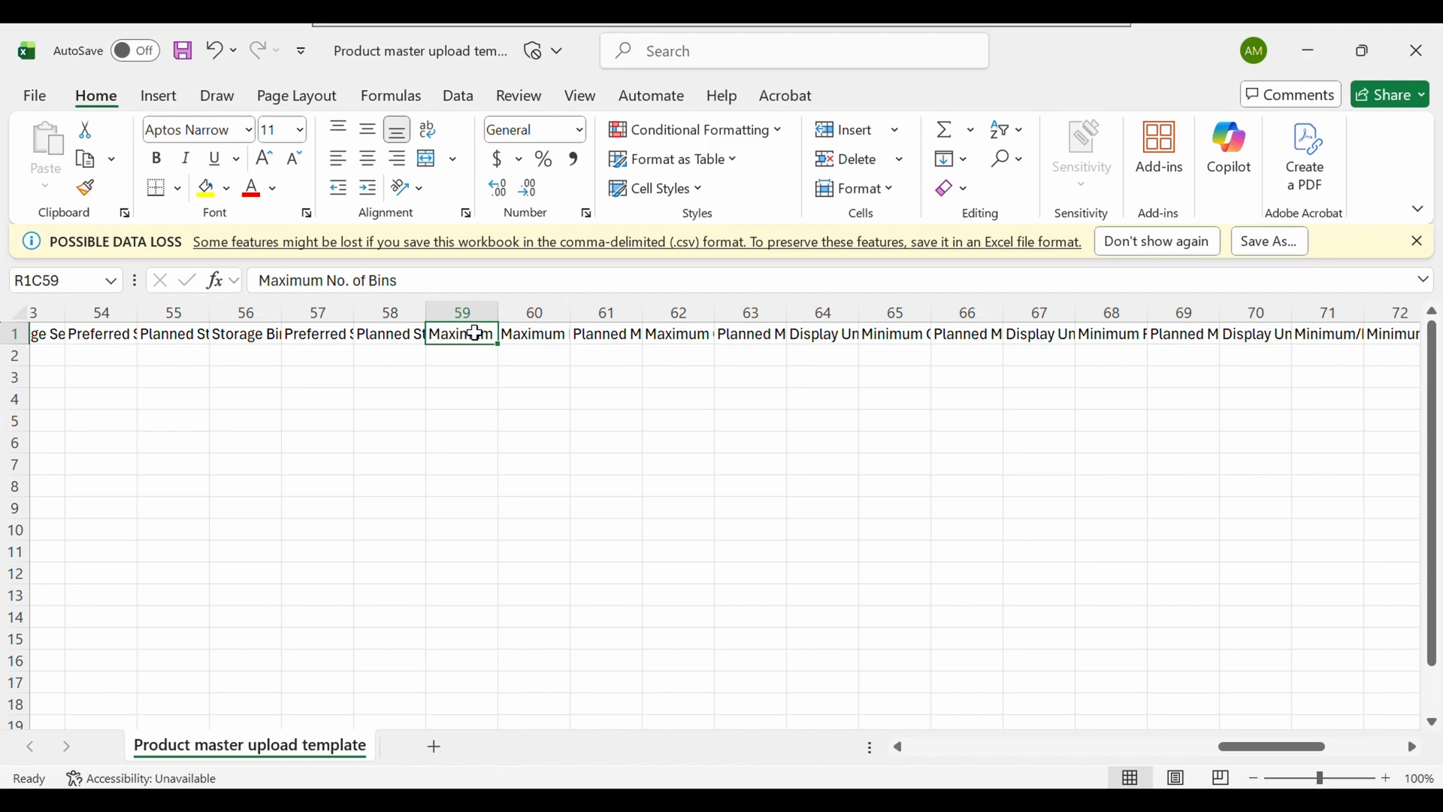
left_click(648, 335)
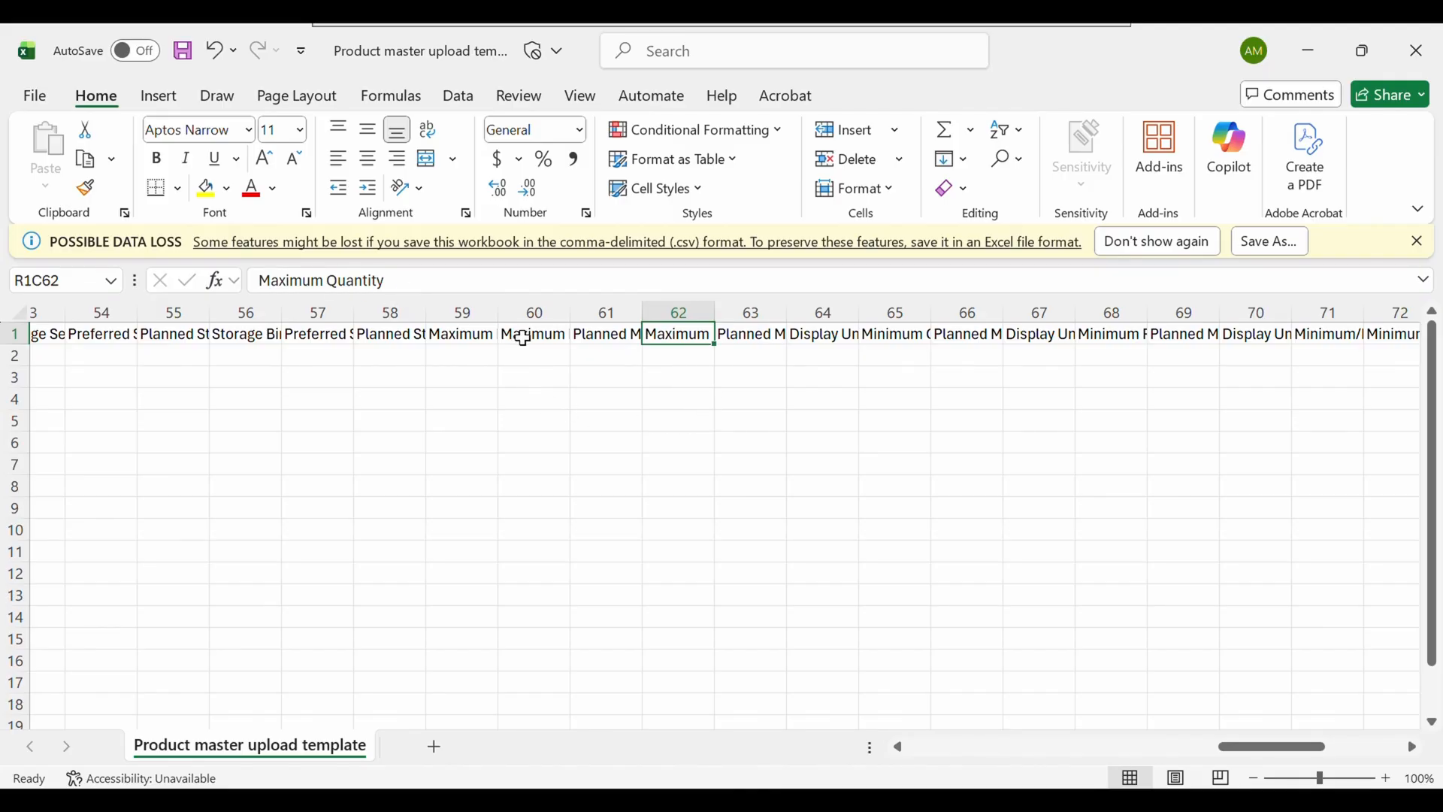
left_click(524, 338)
left_click(750, 337)
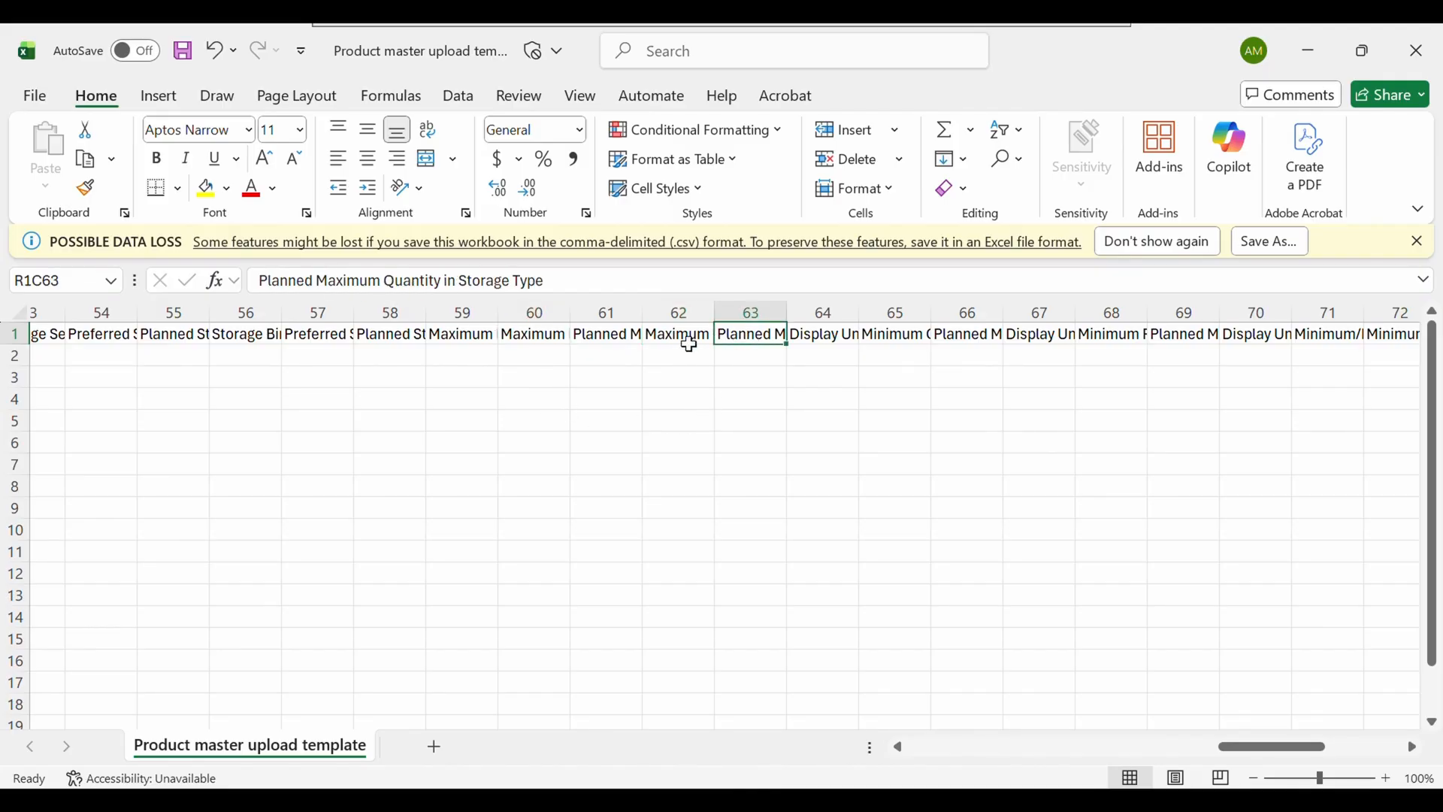
left_click(547, 334)
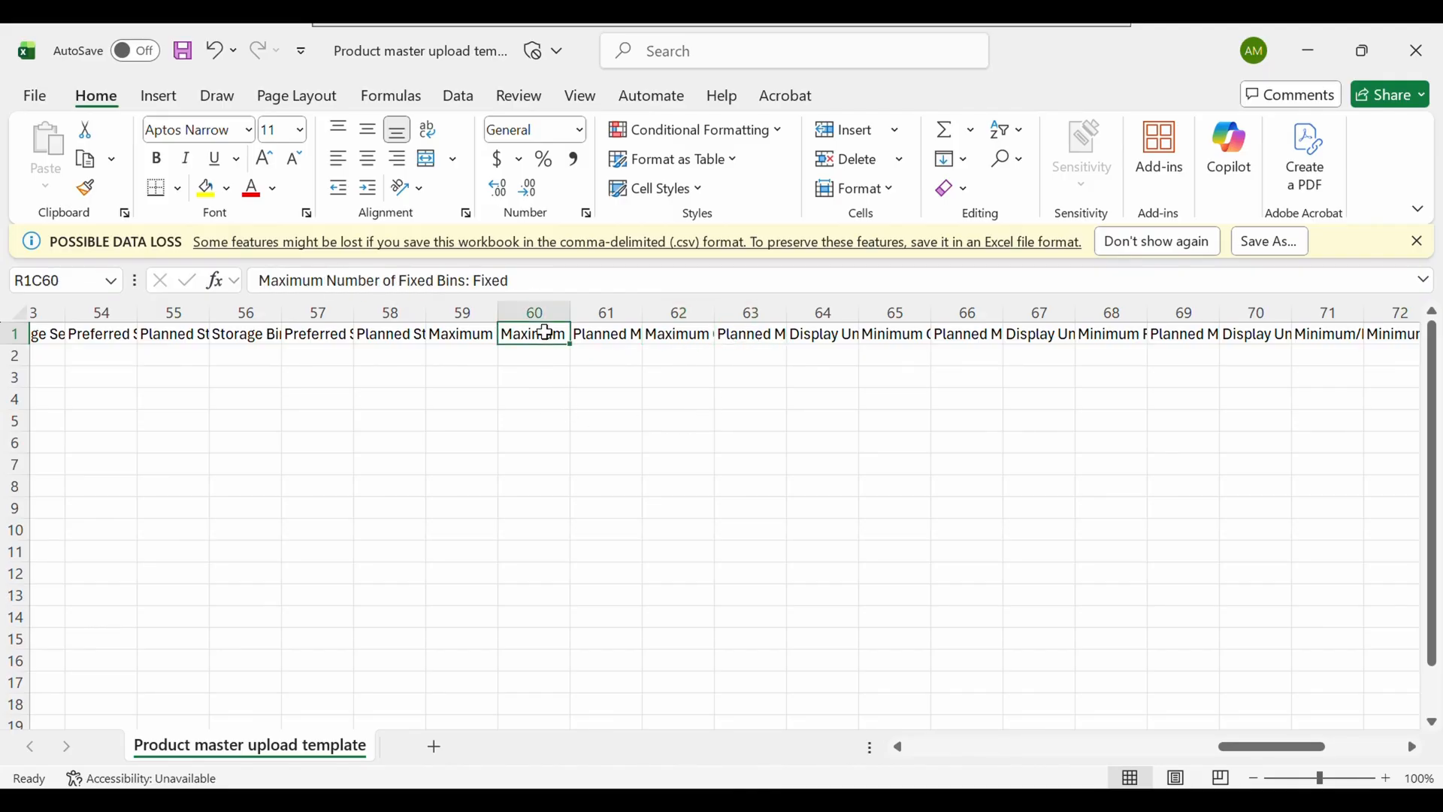
left_click(228, 189)
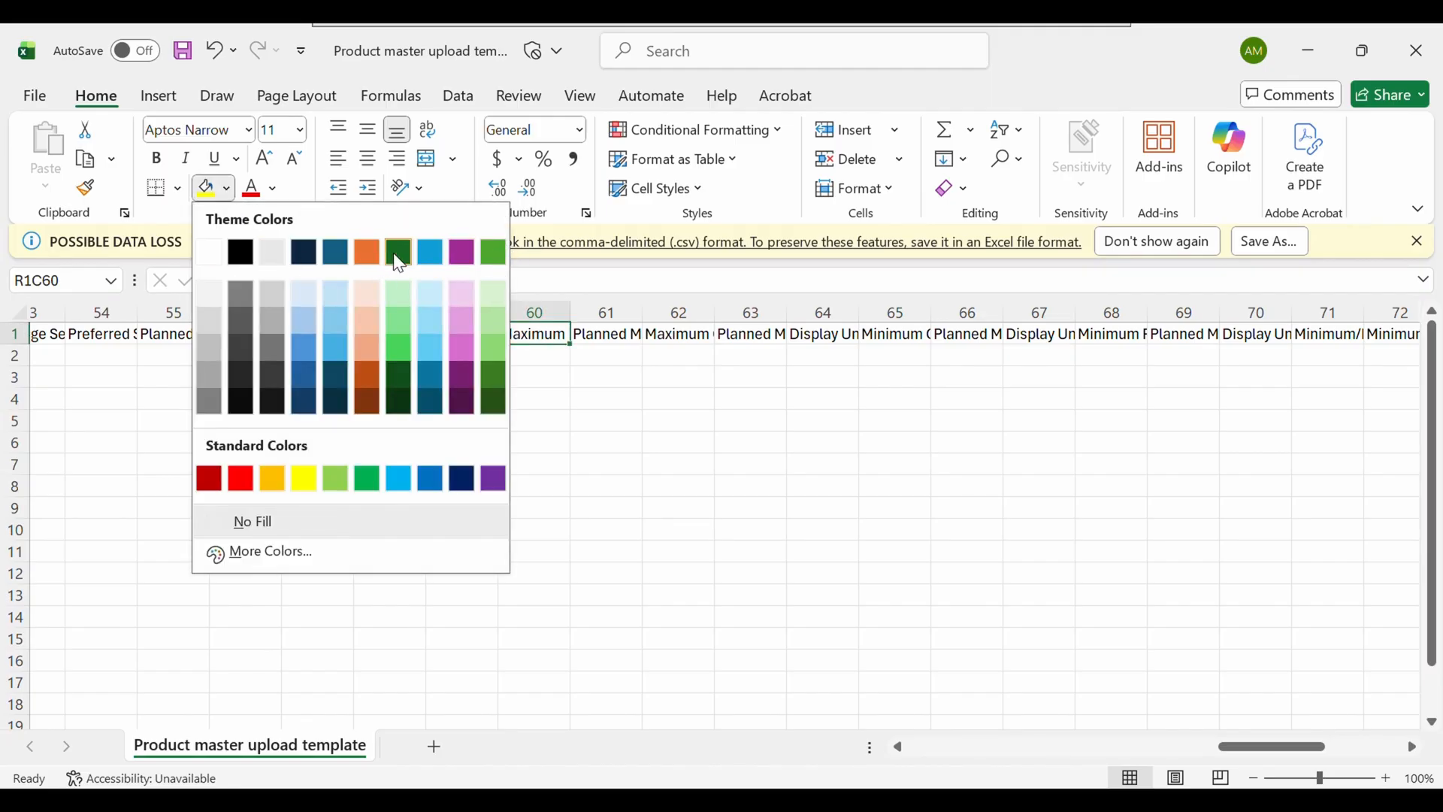
left_click(679, 334)
left_click(228, 189)
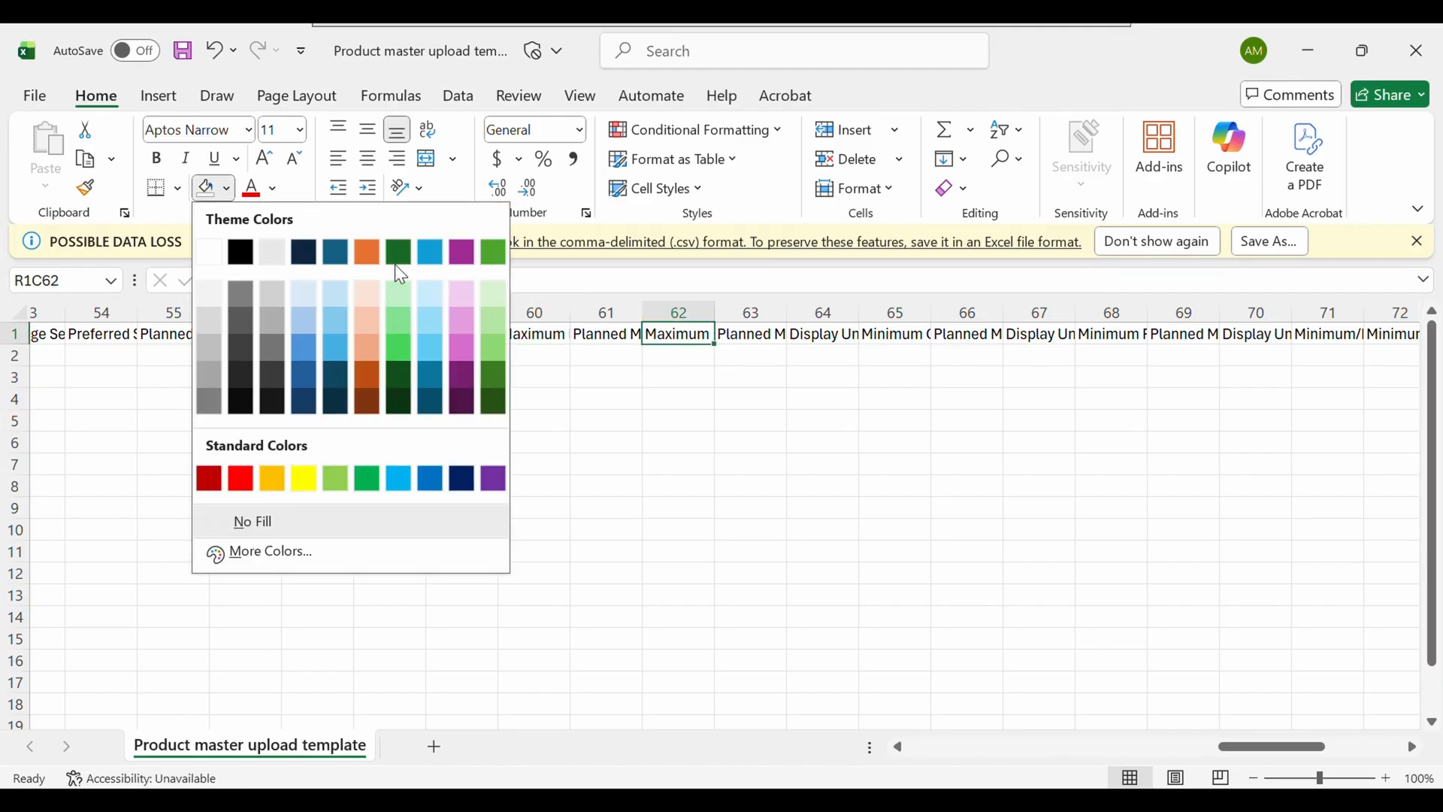
left_click(497, 340)
- Fill the Minimum Quantity header and the Display Unit of Measure headers for Maximum and Minimum Quantity light green in columns 64, 65 and 67
left_click(756, 335)
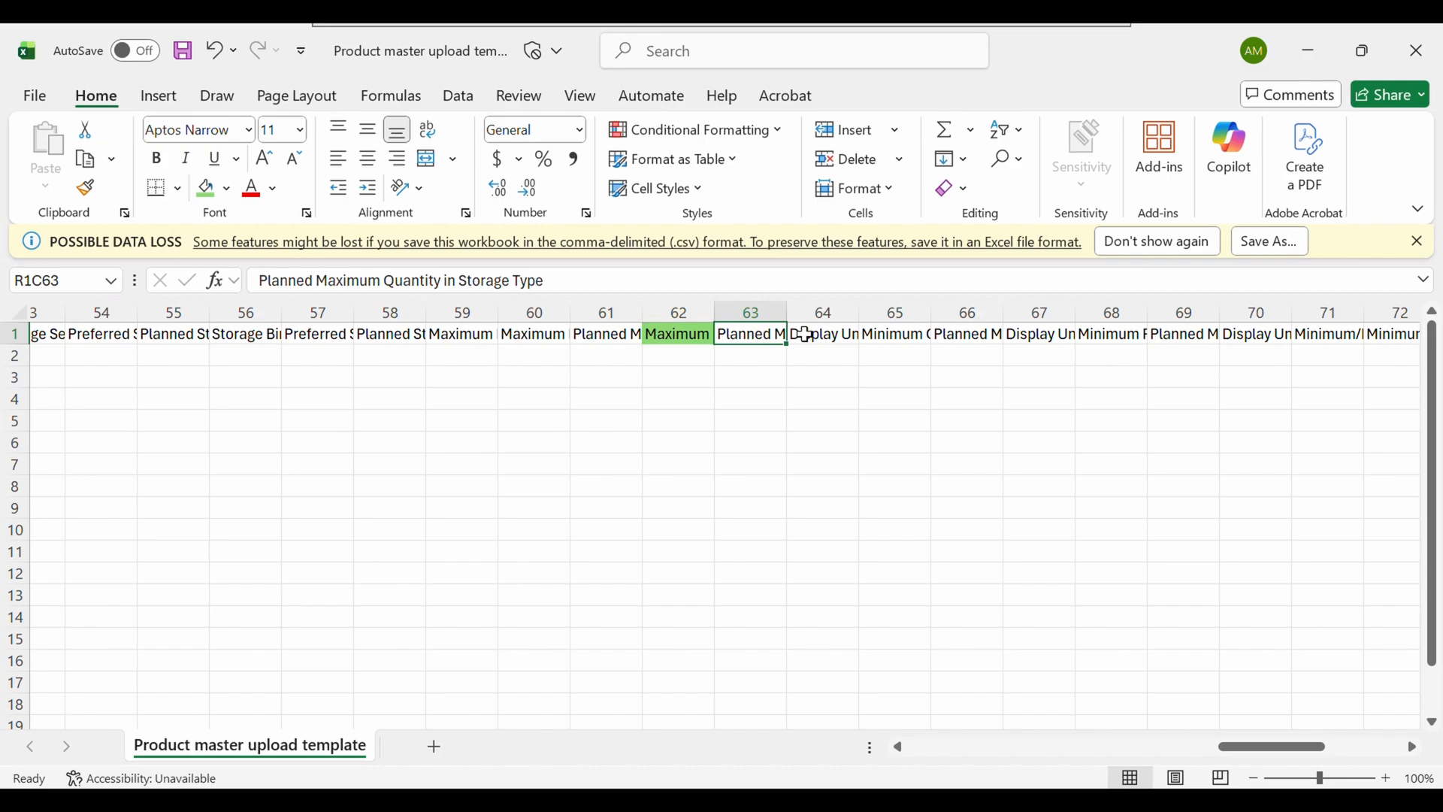
left_click(806, 335)
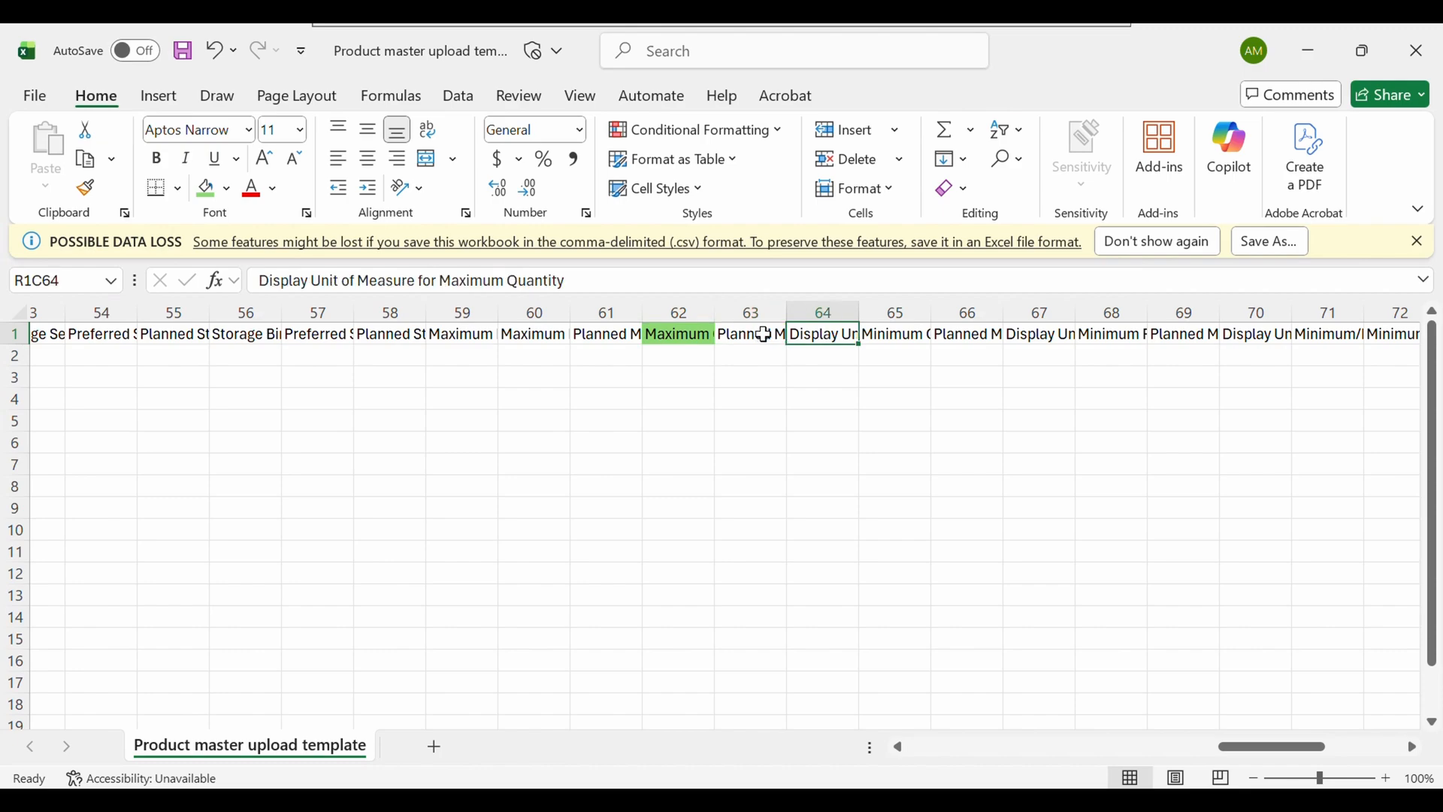
left_click(204, 192)
left_click(916, 334)
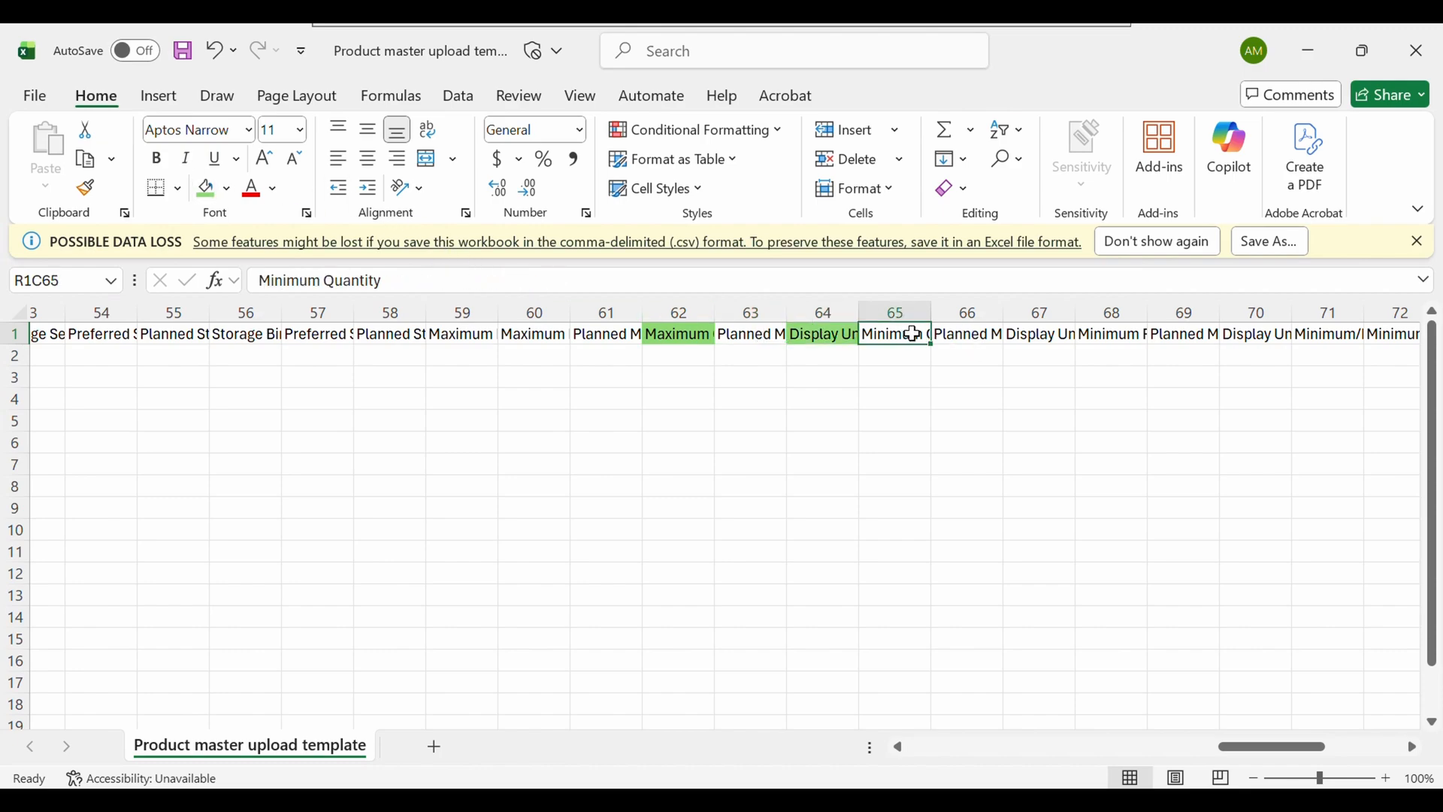
left_click(204, 191)
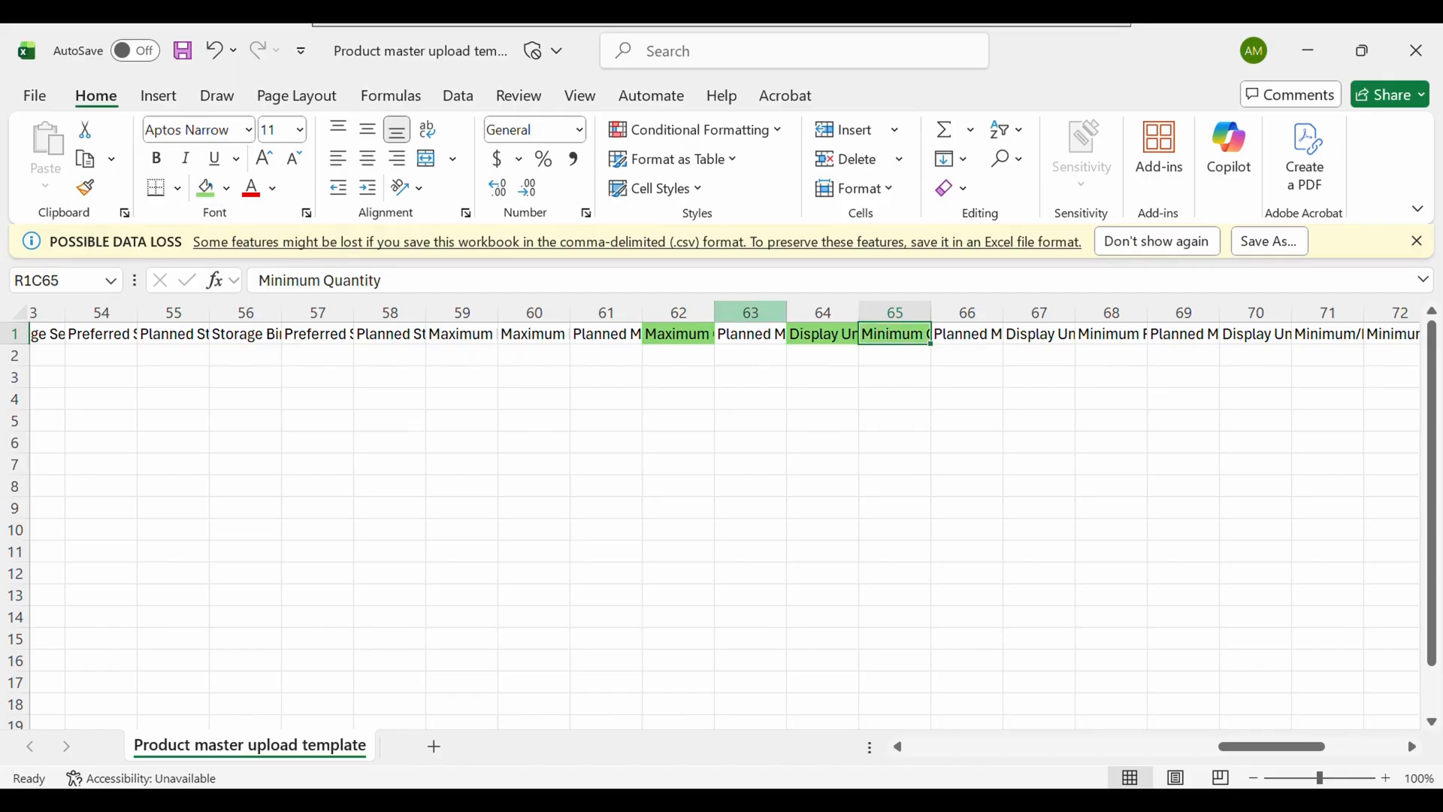
left_click(1036, 335)
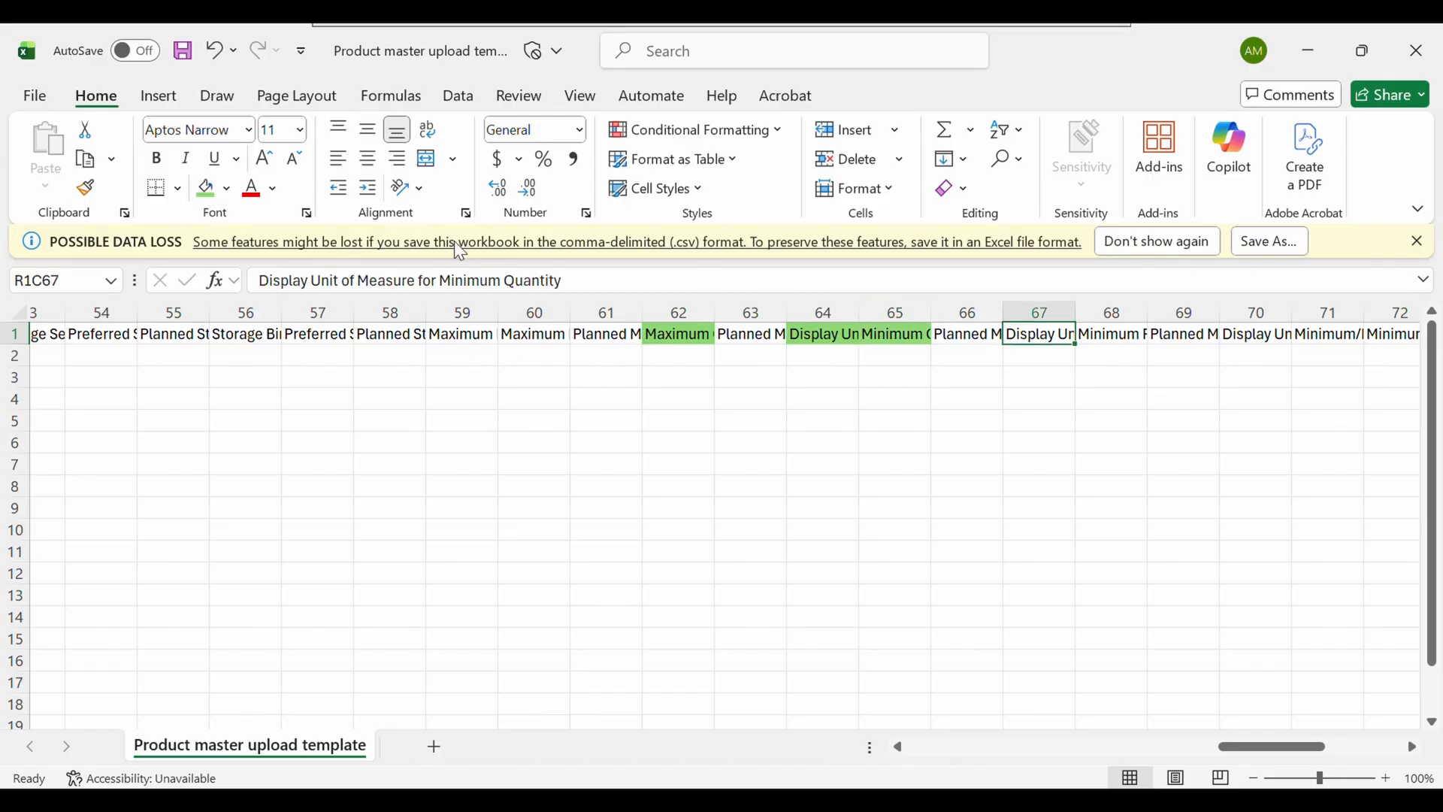
left_click(211, 191)
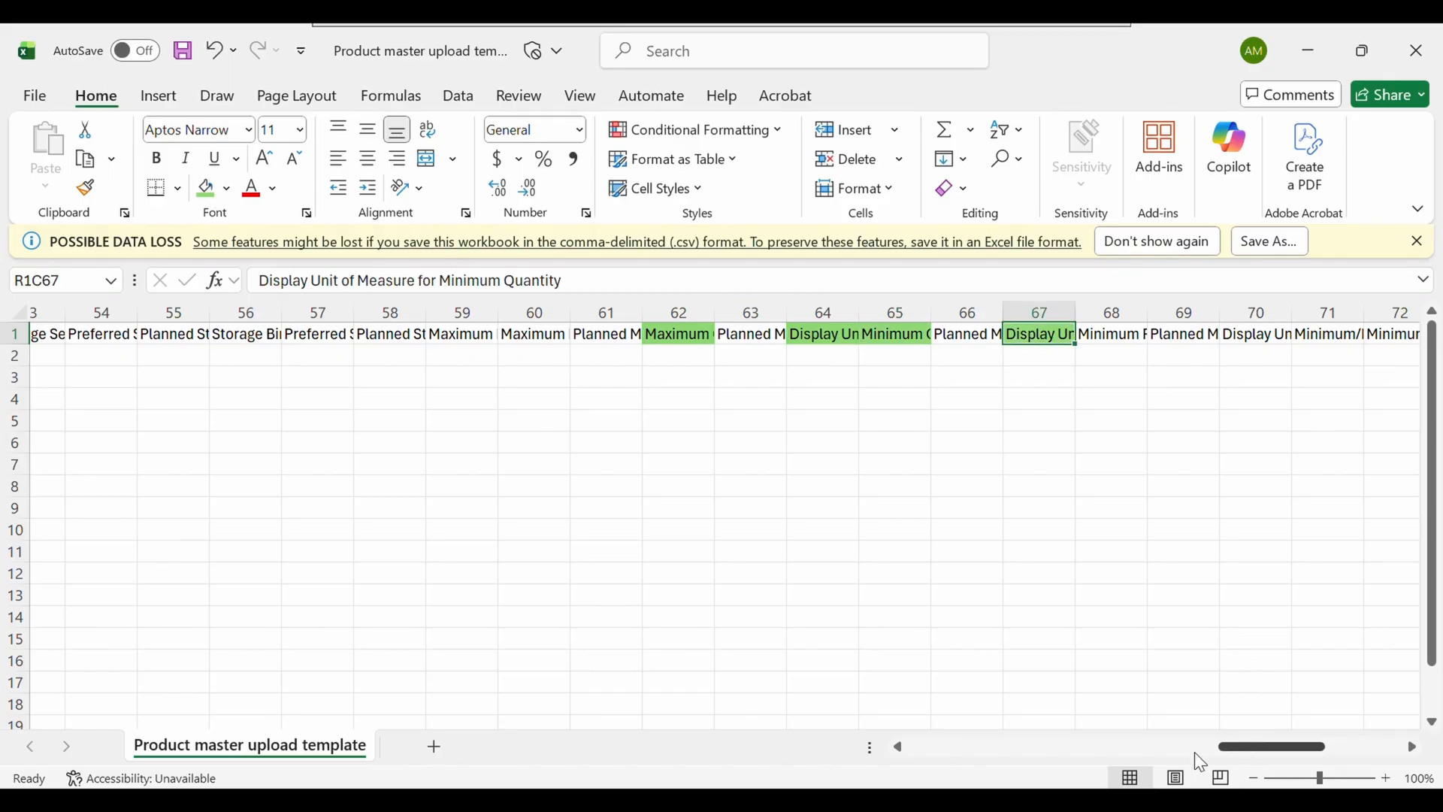
- Examine the product IDs in the data rows, highlight rows 3 and 5 for test5, and compare their storage types and storage bins
left_click_drag(1203, 747, 863, 765)
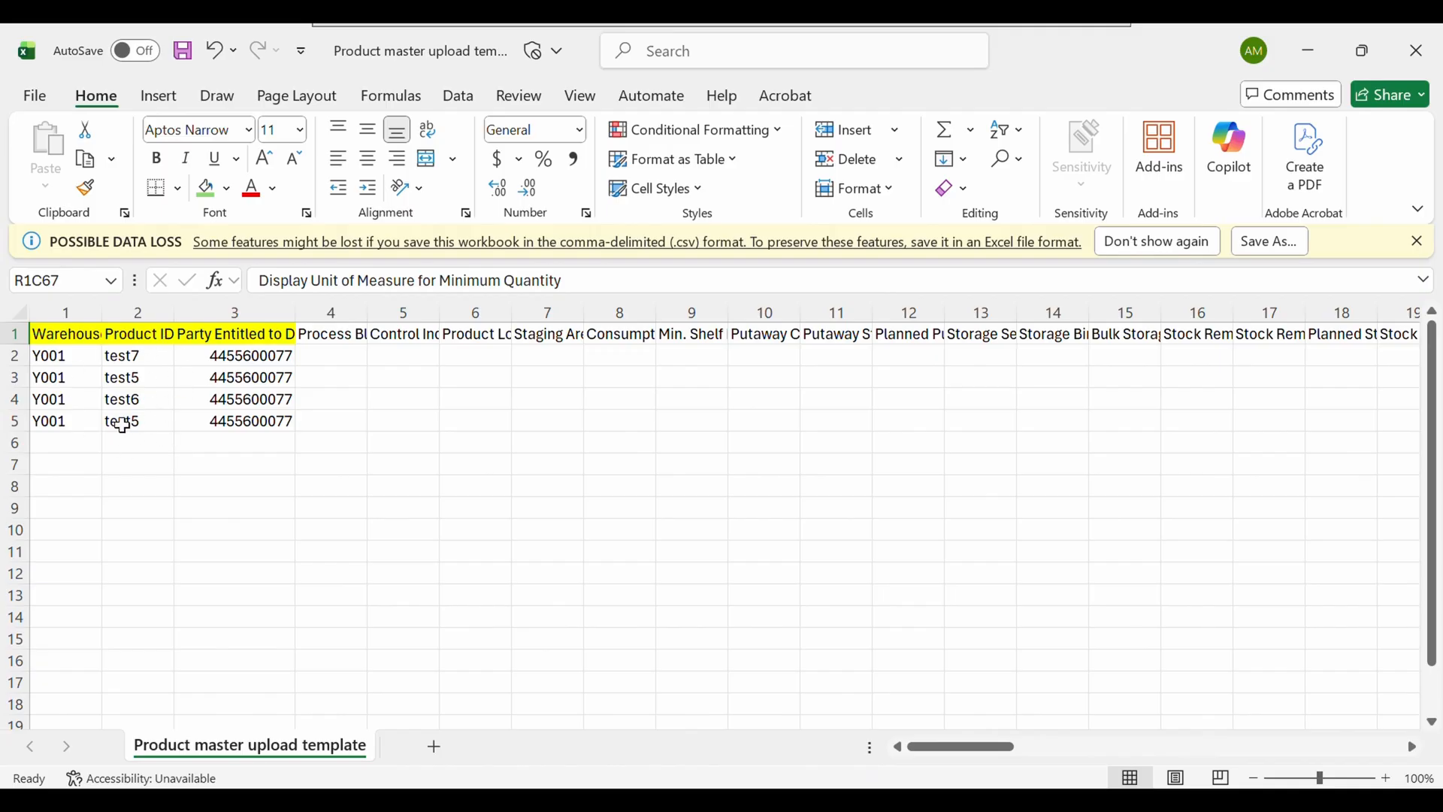
left_click(142, 356)
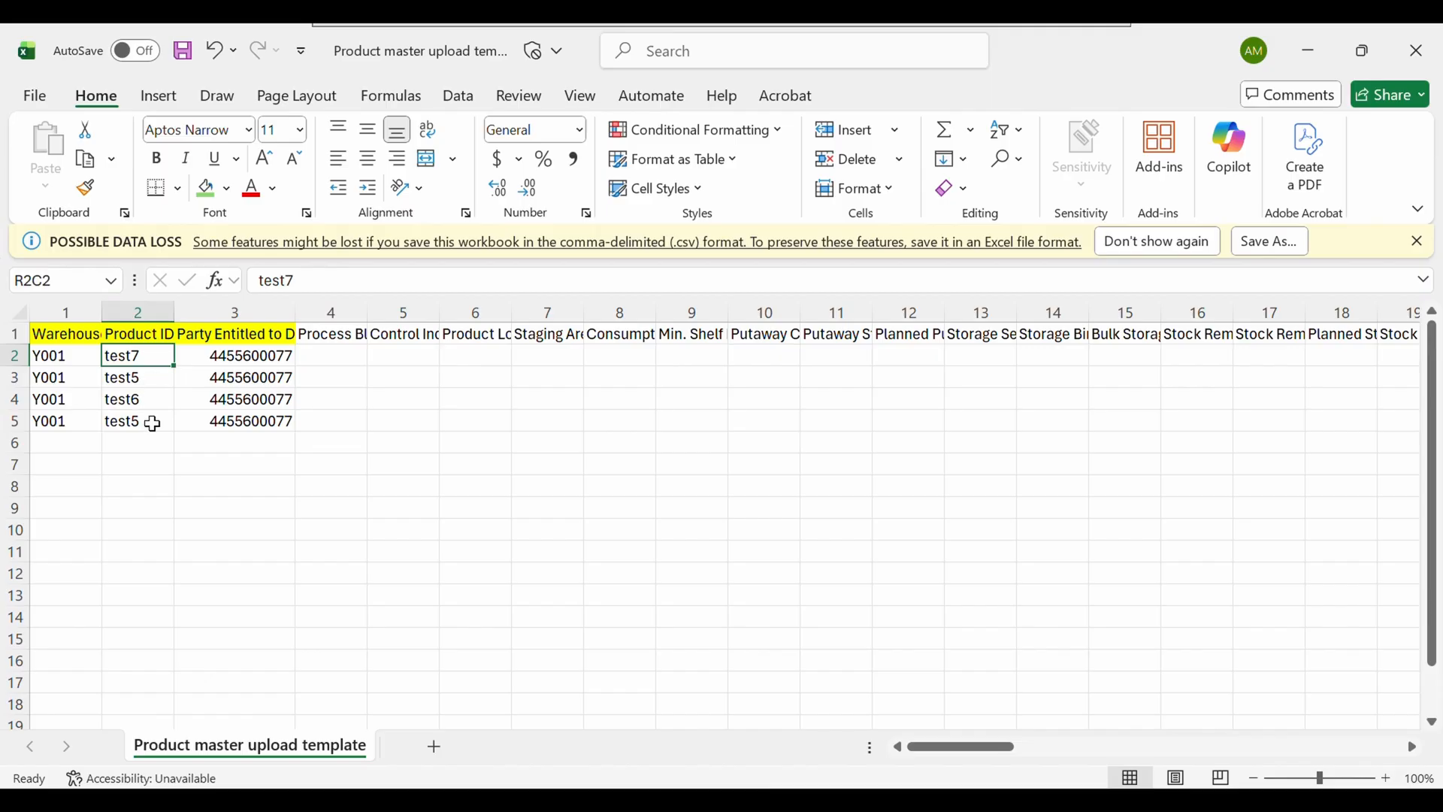
left_click(139, 378)
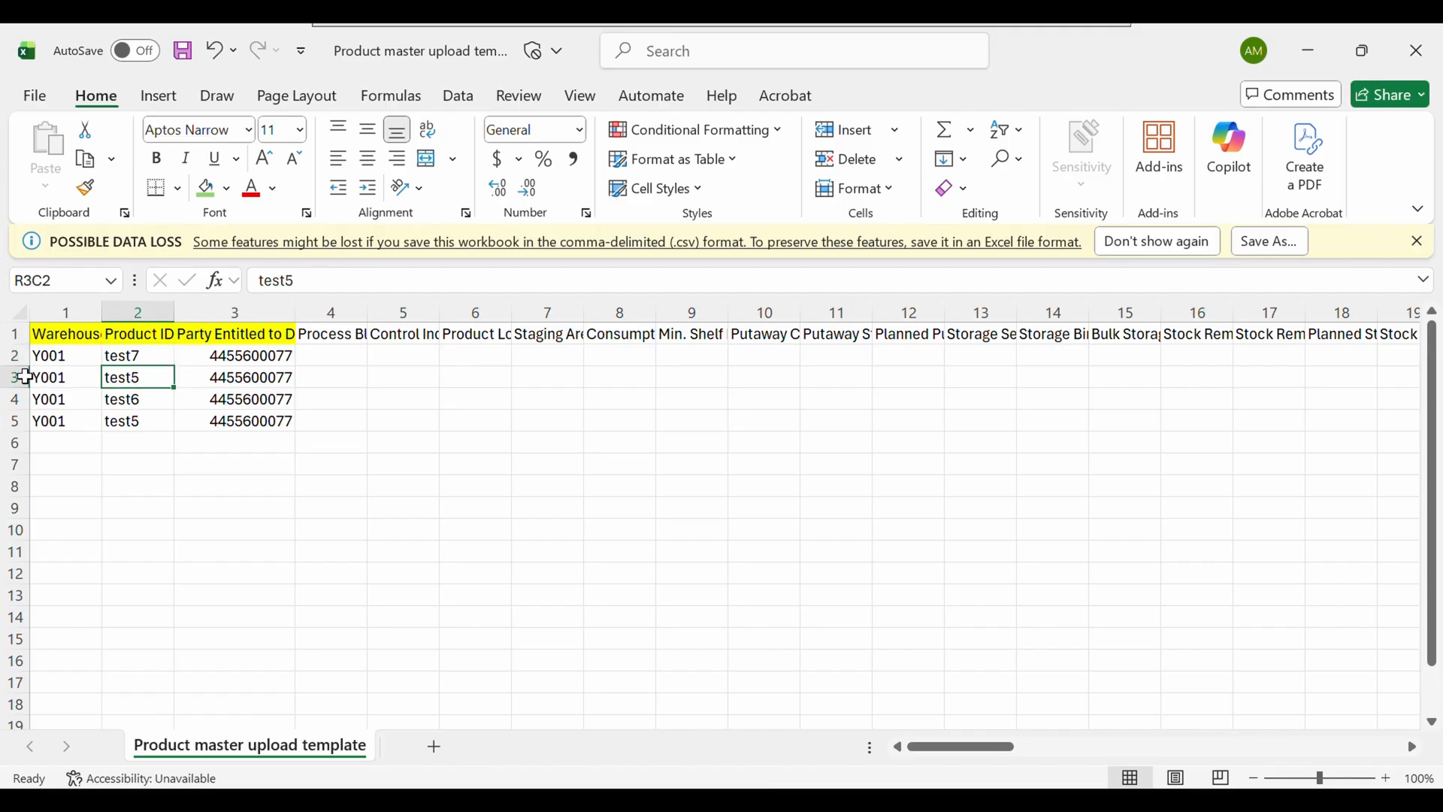
left_click(23, 377)
left_click(15, 421, "ctrl")
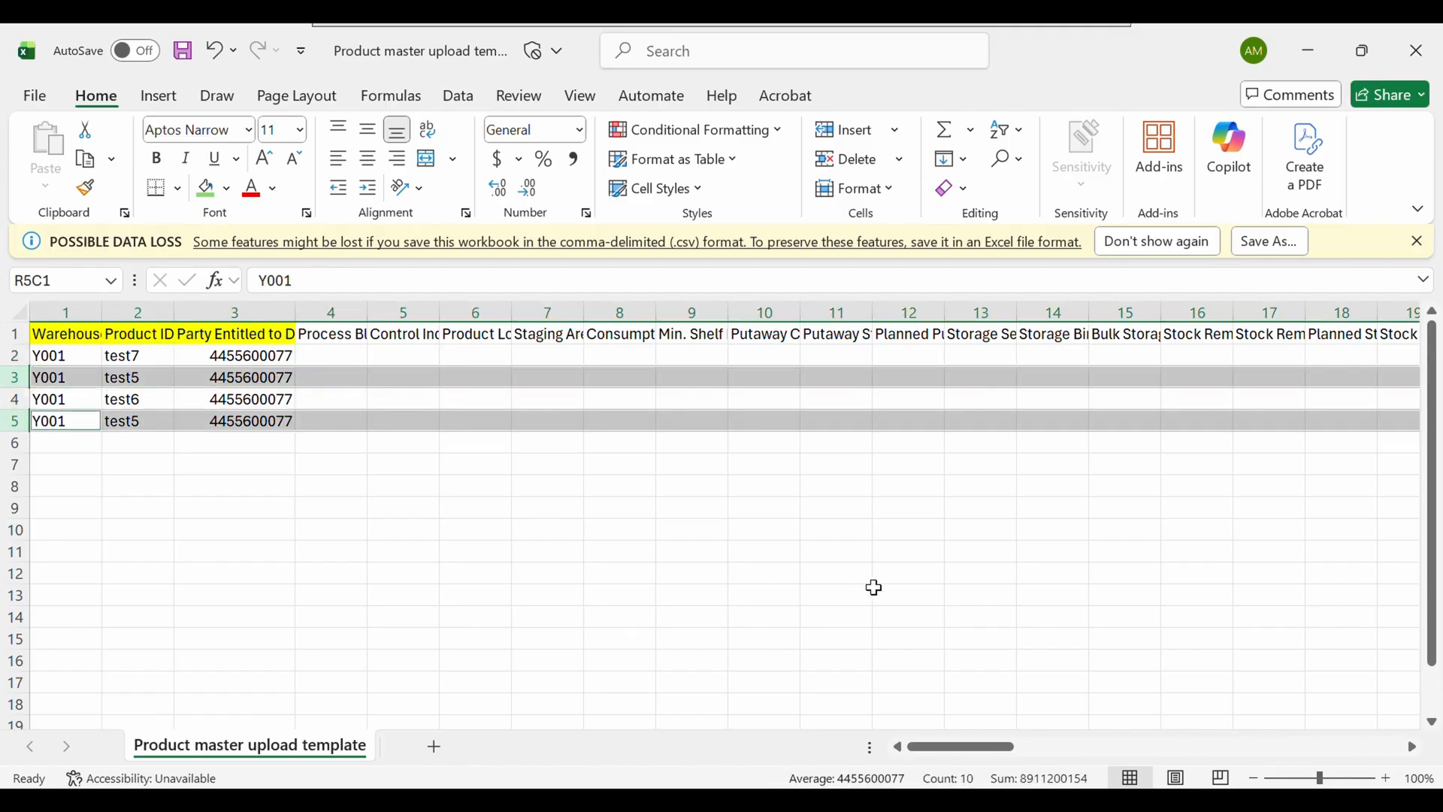
left_click_drag(976, 746, 1238, 751)
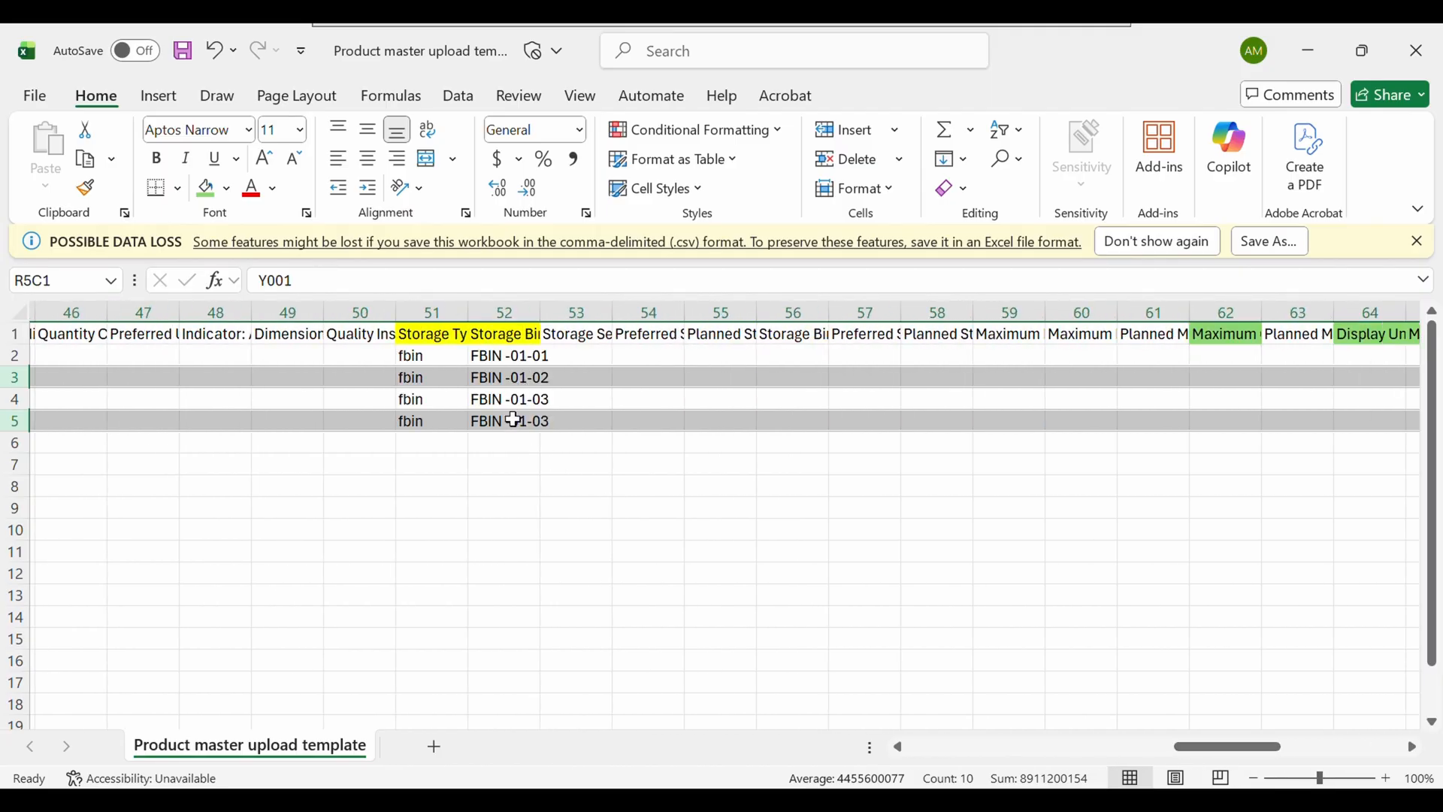
- In row 2, enter a Maximum Quantity of 15 and a Minimum Quantity of 5, each with EA as display unit of measure
left_click_drag(1198, 750, 1231, 751)
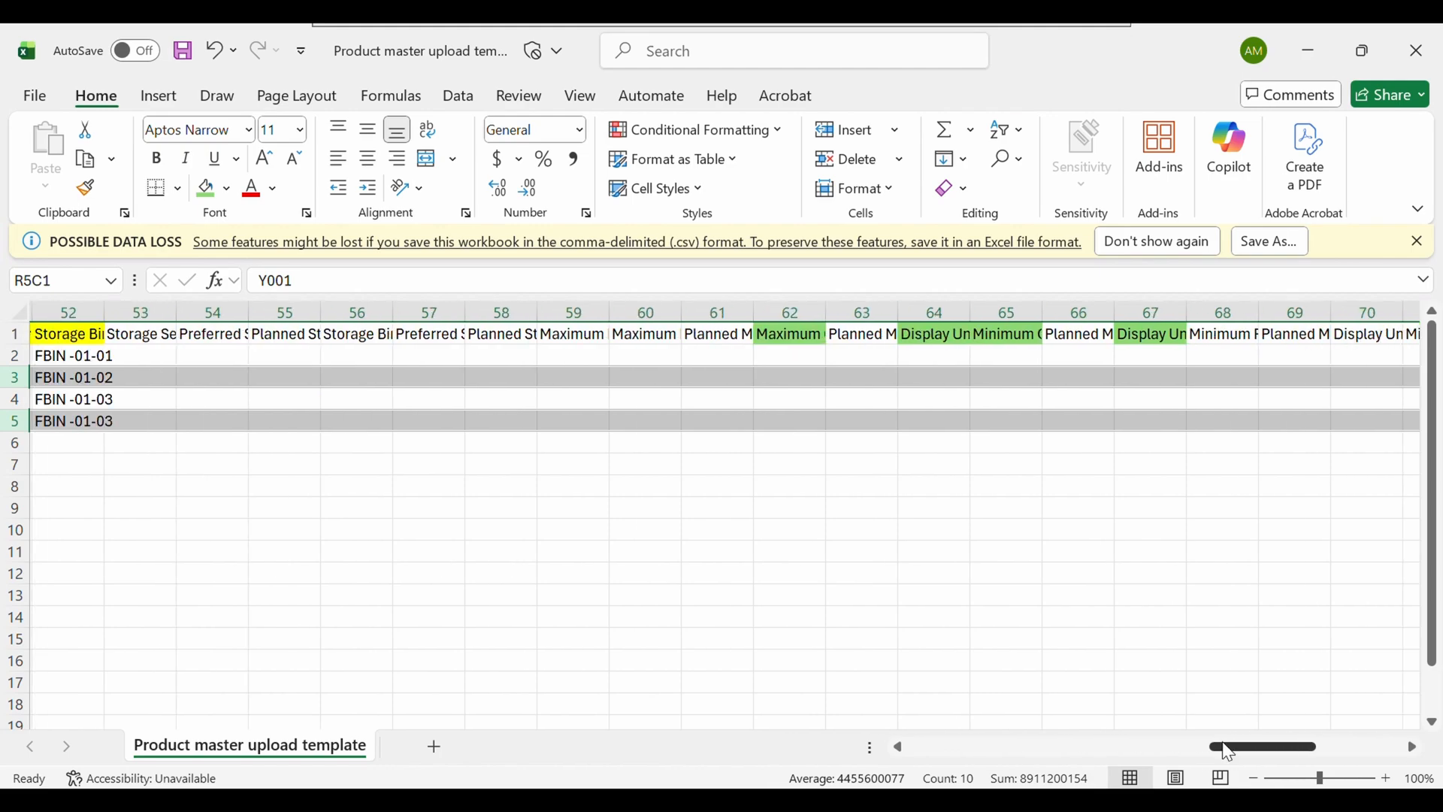
double_click(780, 356)
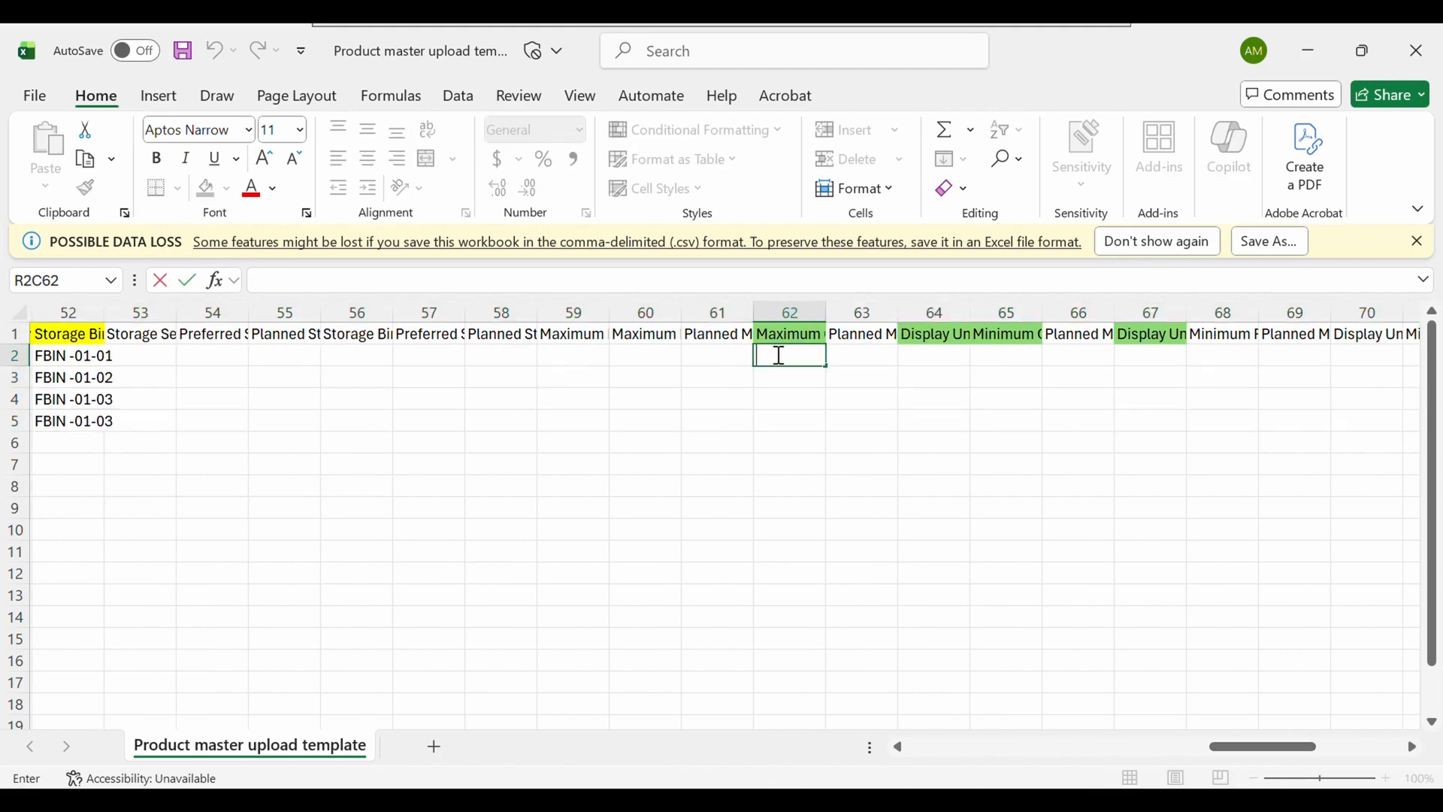
type("15")
key("Tab")
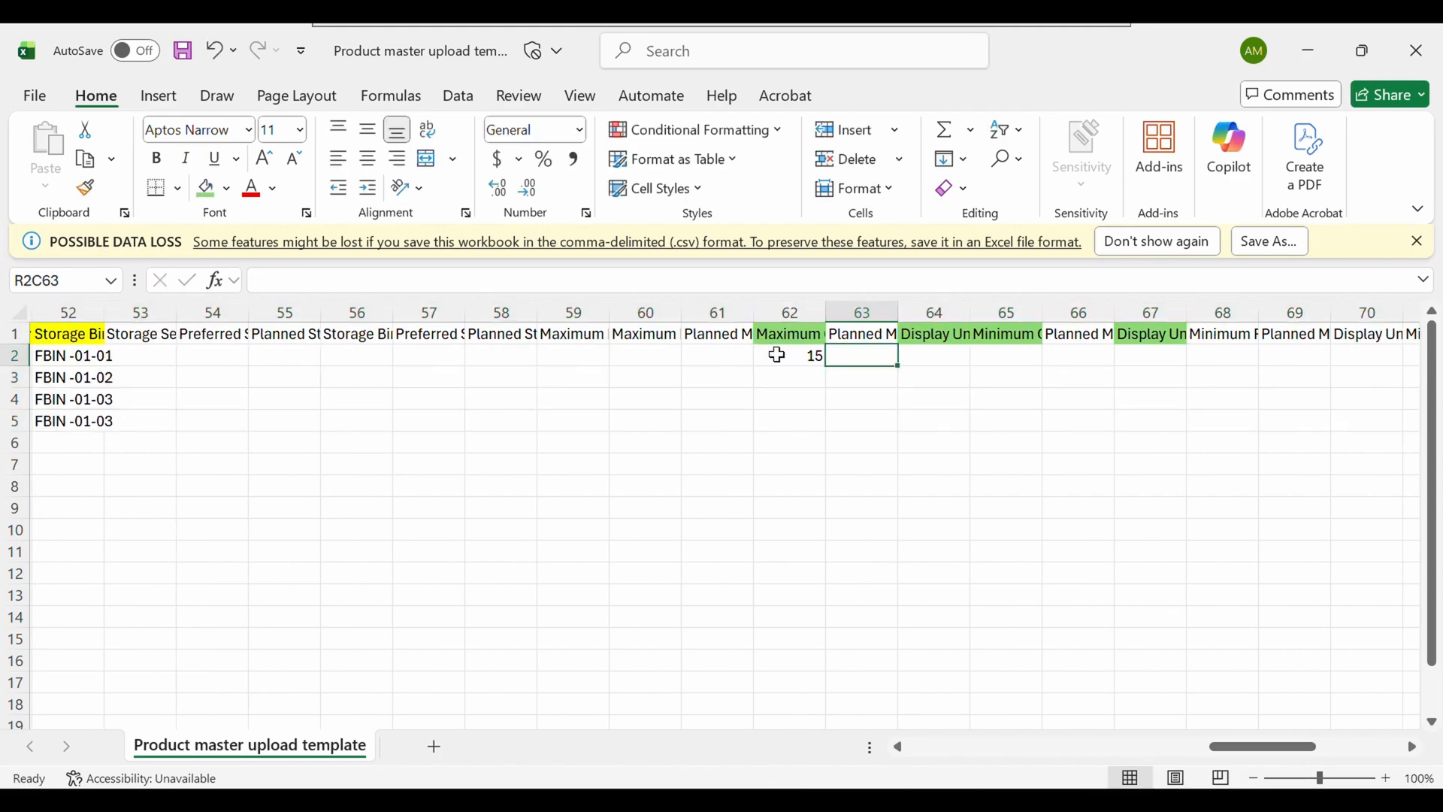
key("Tab")
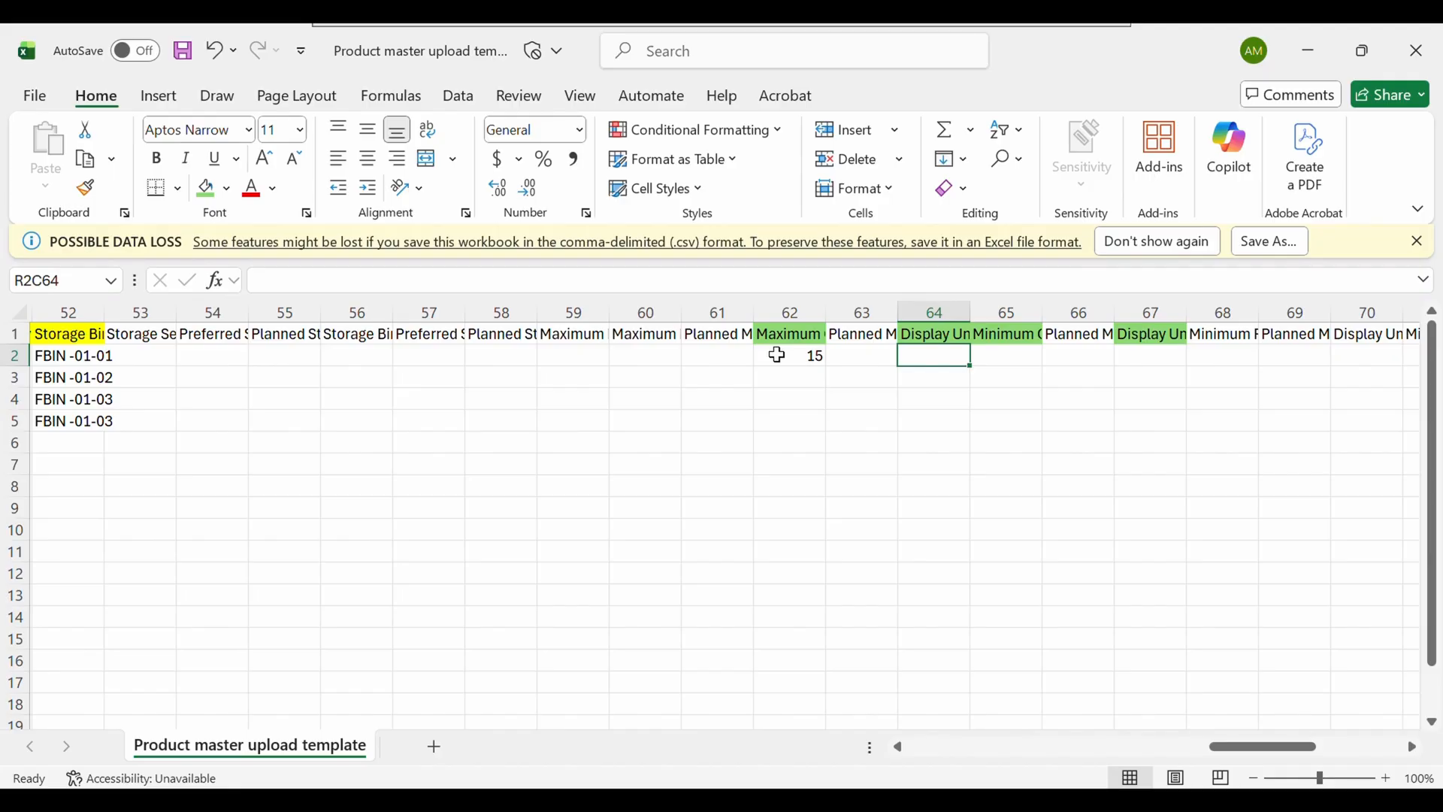
type("EA")
key("Tab")
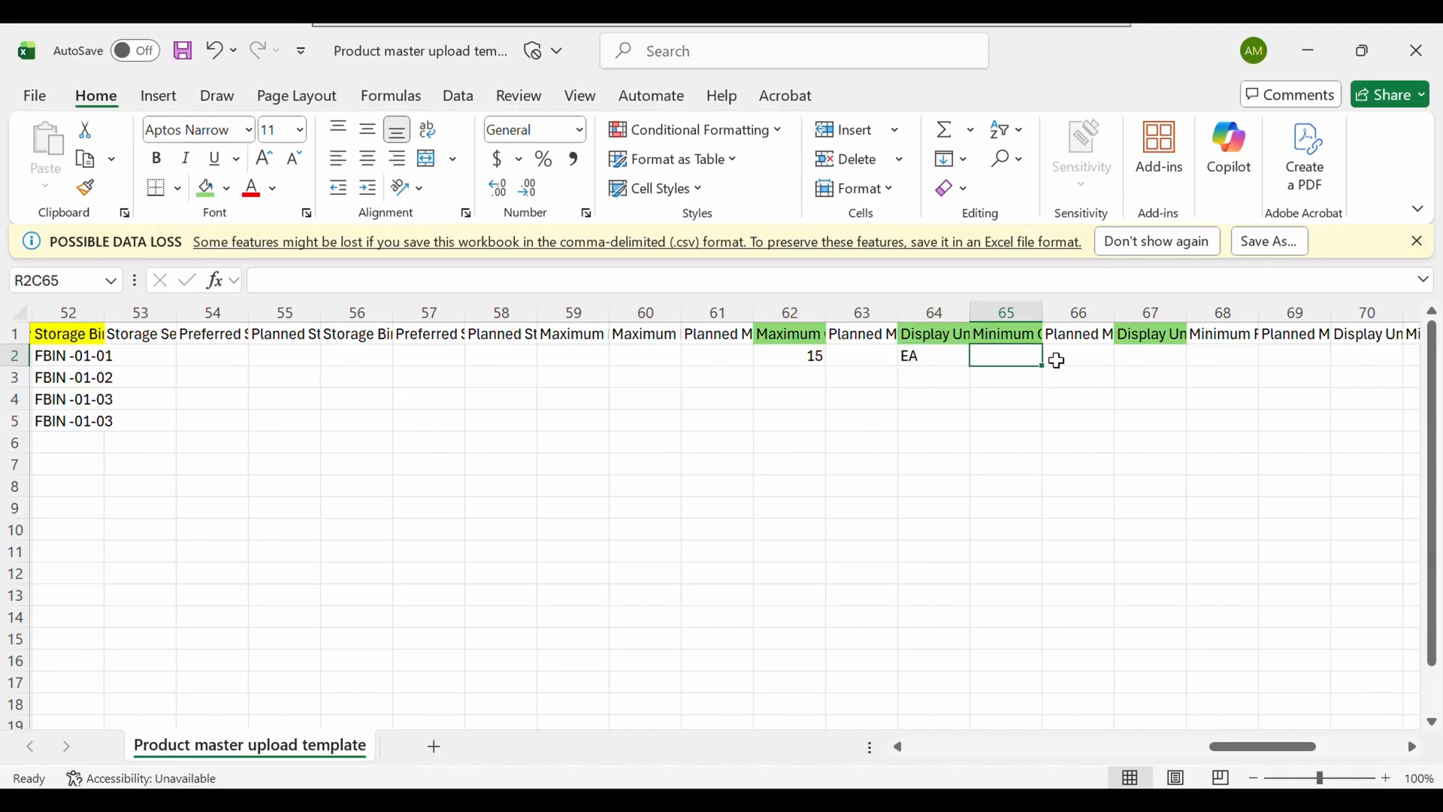
type("5")
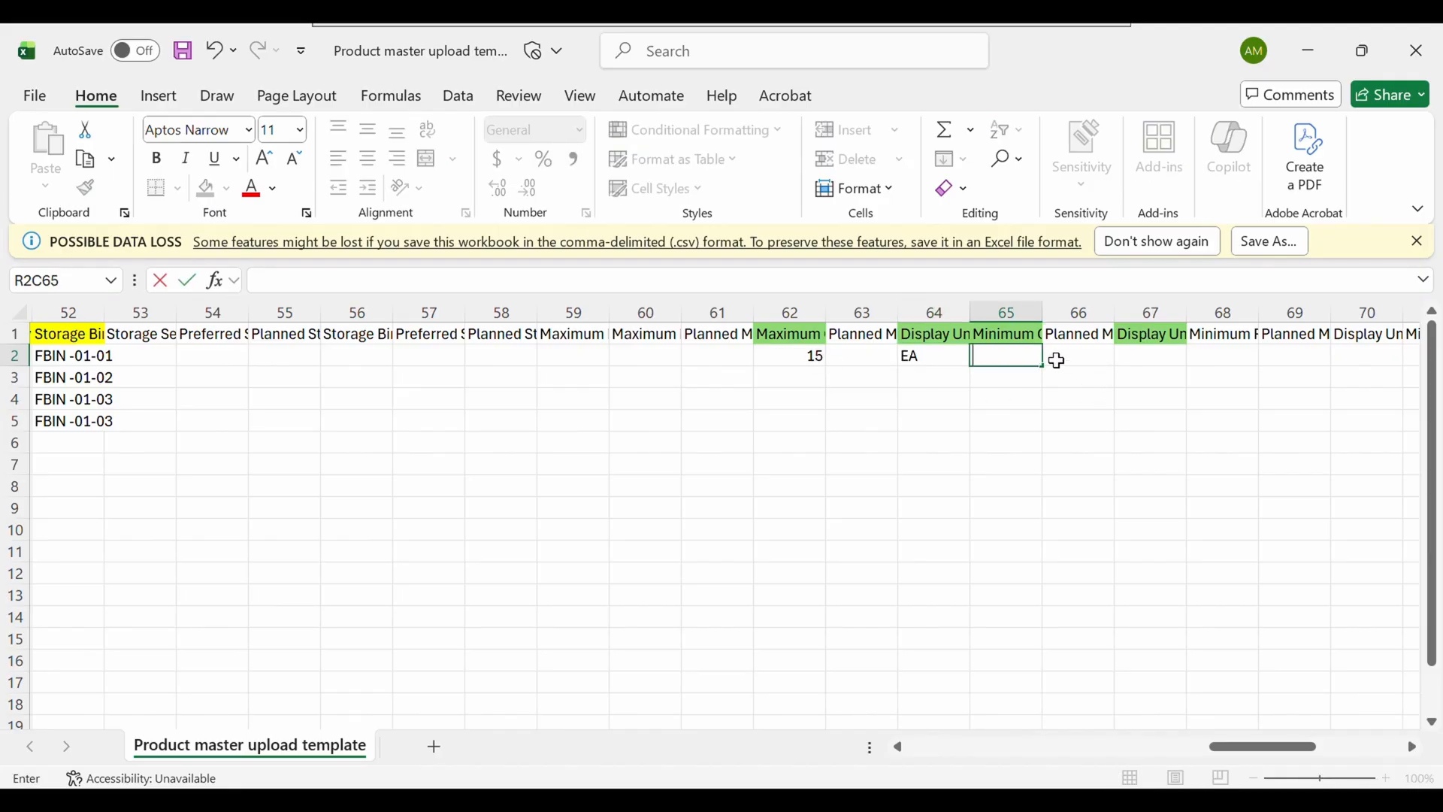
key("Tab")
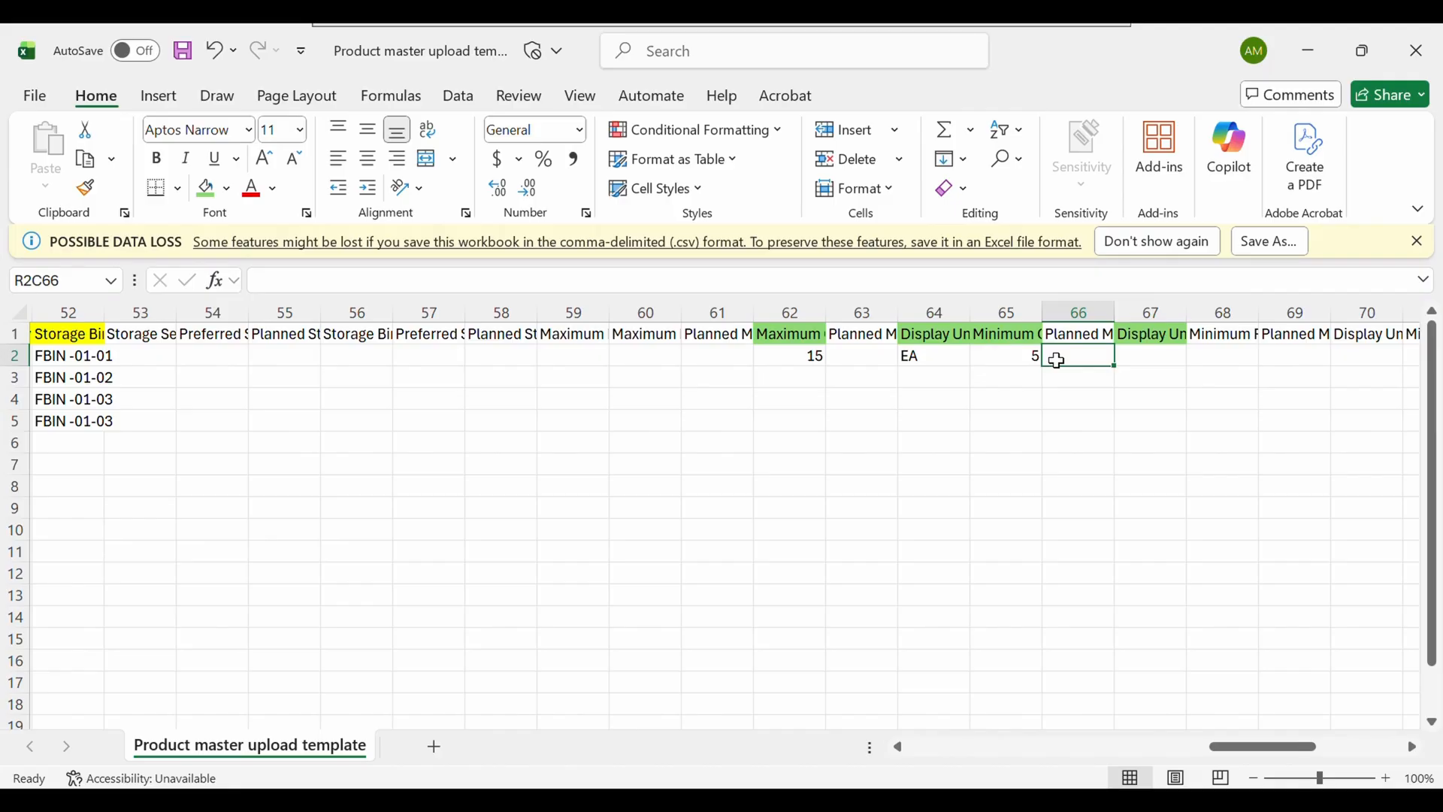
key("Tab")
type("EA")
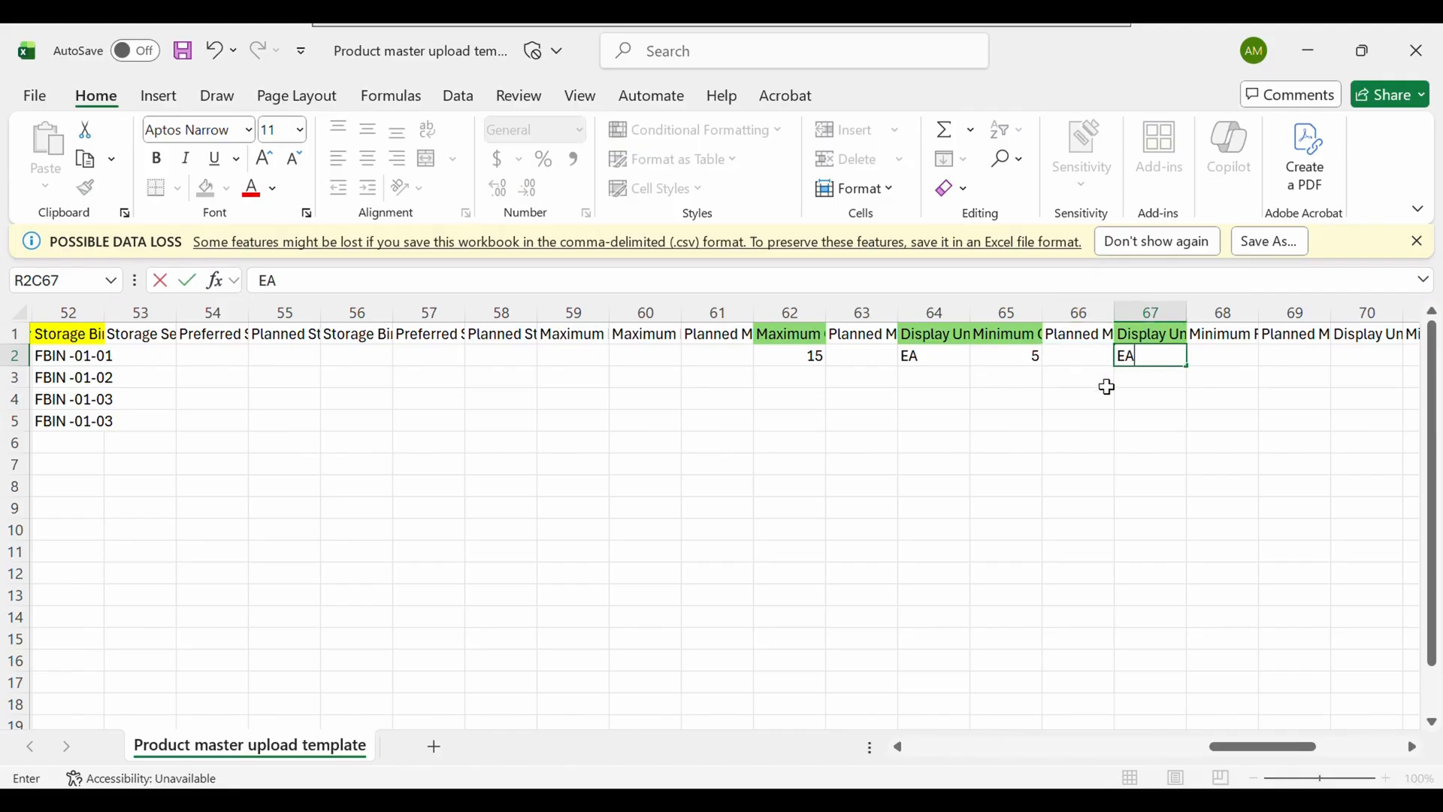
left_click(1106, 441)
- Return to the first columns of the template and save the workbook
left_click_drag(1263, 747, 963, 747)
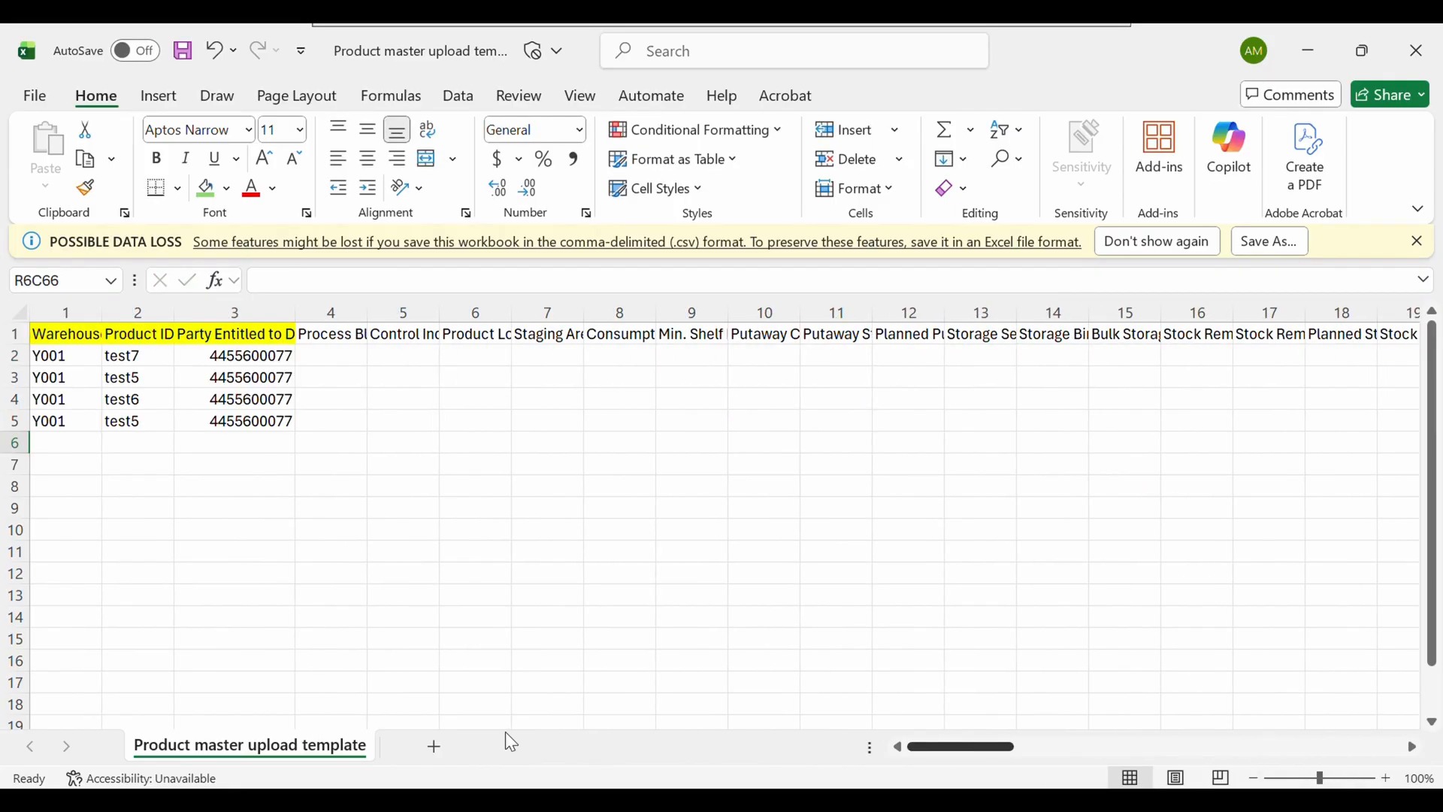
left_click(497, 571)
key("ctrl+s")
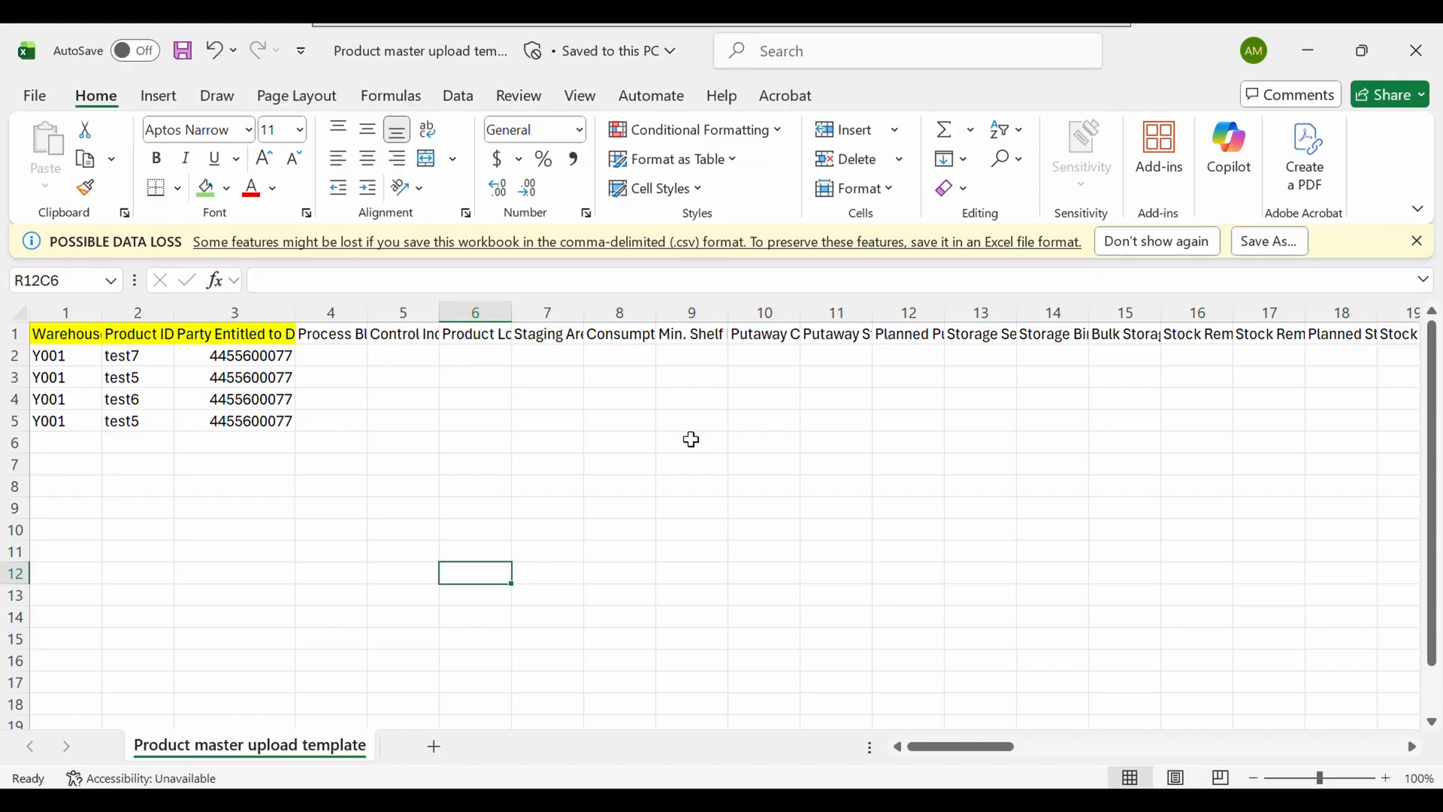
left_click(693, 440)
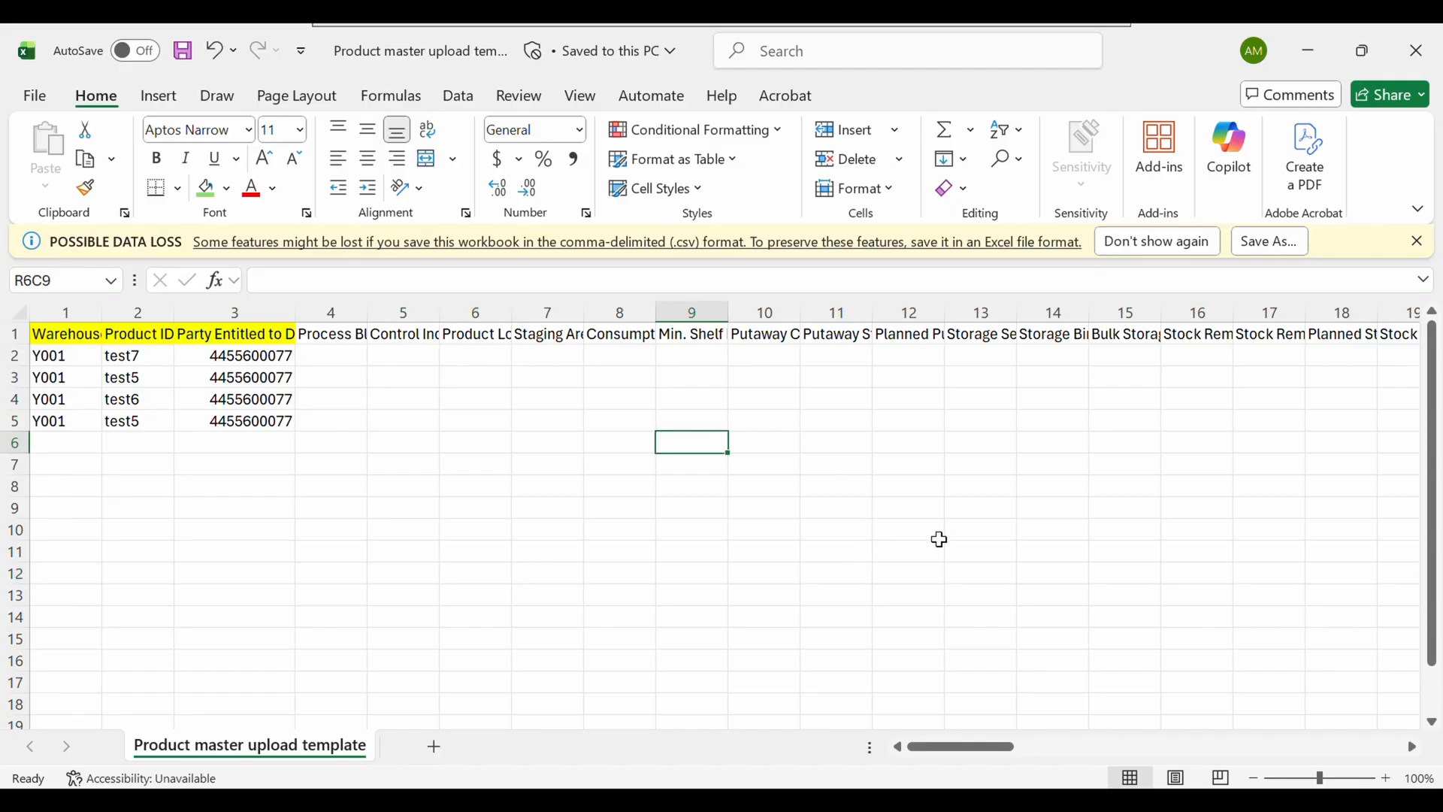
left_click(934, 534)
- Switch to the SAP Warehouse Management Monitor and open transaction /SCWM/MIG_PRODUCT in a new session
mouse_move(693, 800)
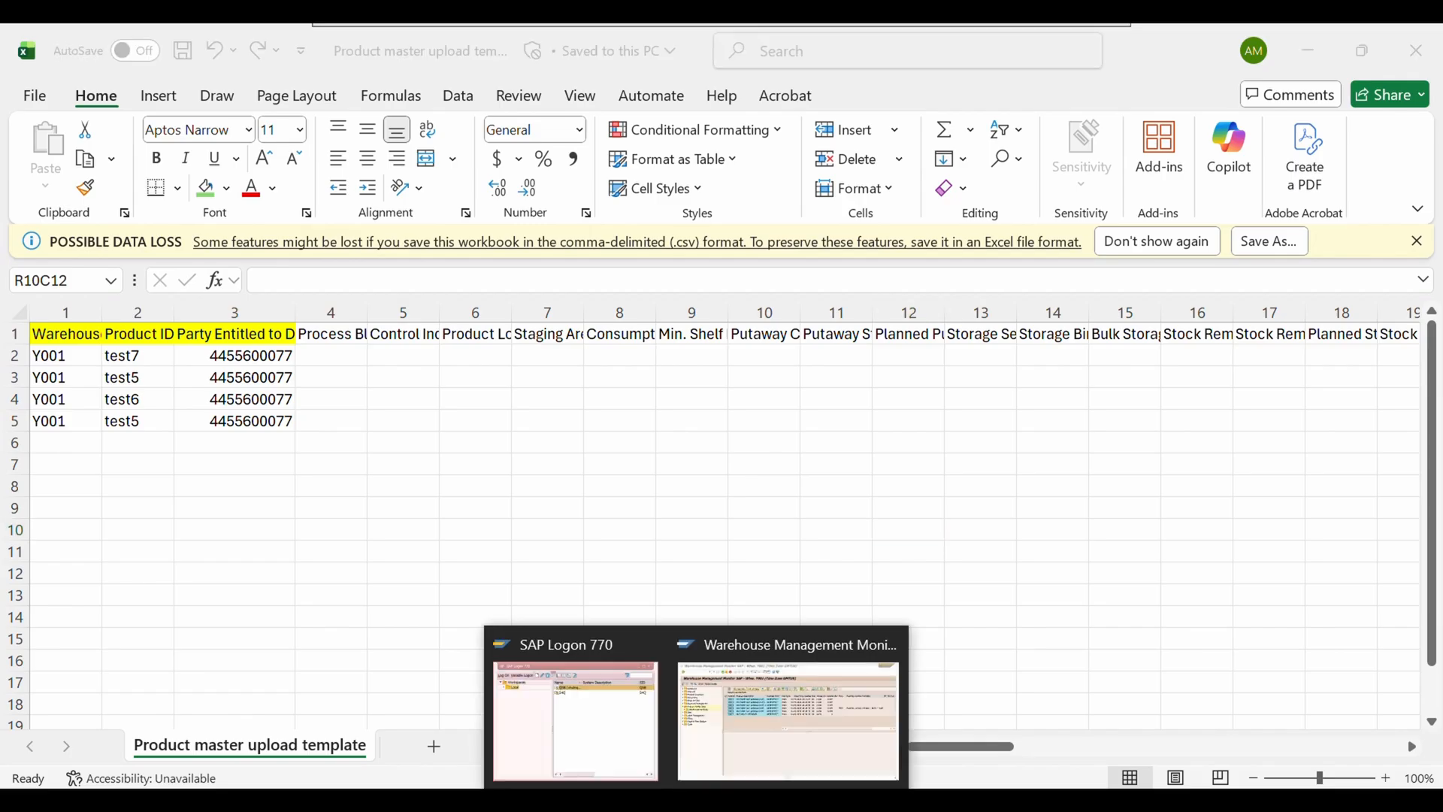
left_click(776, 711)
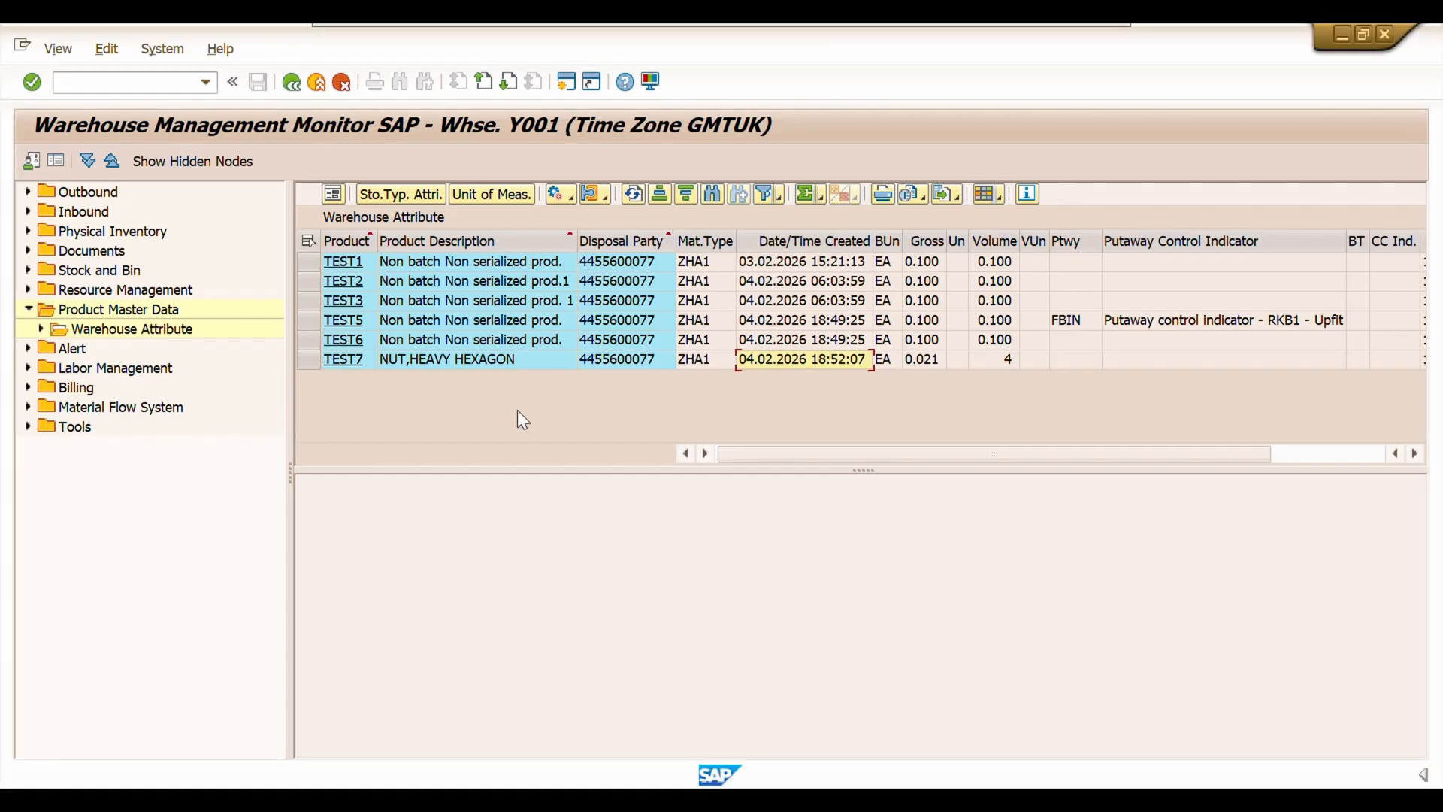
left_click(100, 84)
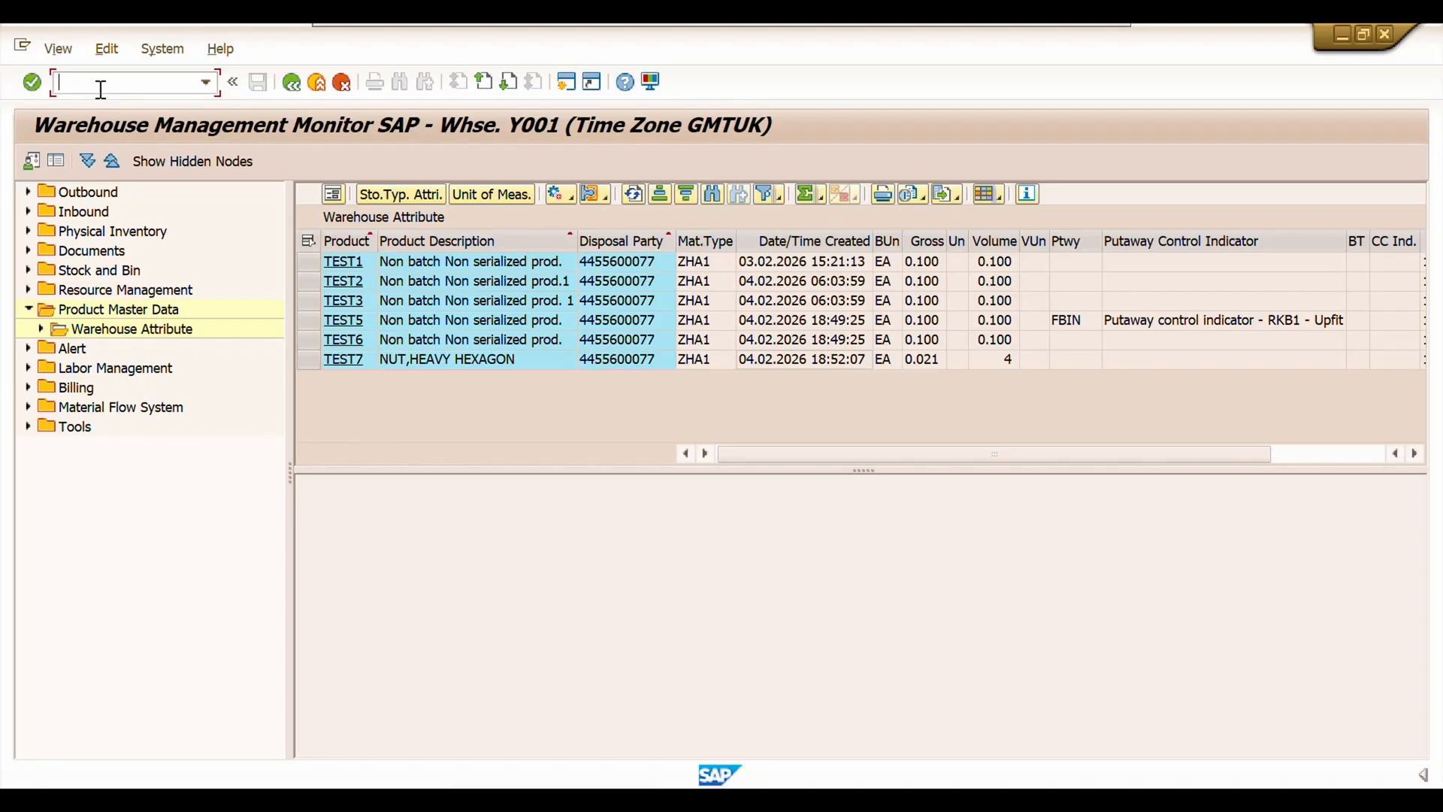
type("/O")
type("/SCWM/MIG_")
type("PR")
type("ODUCT")
key("Return")
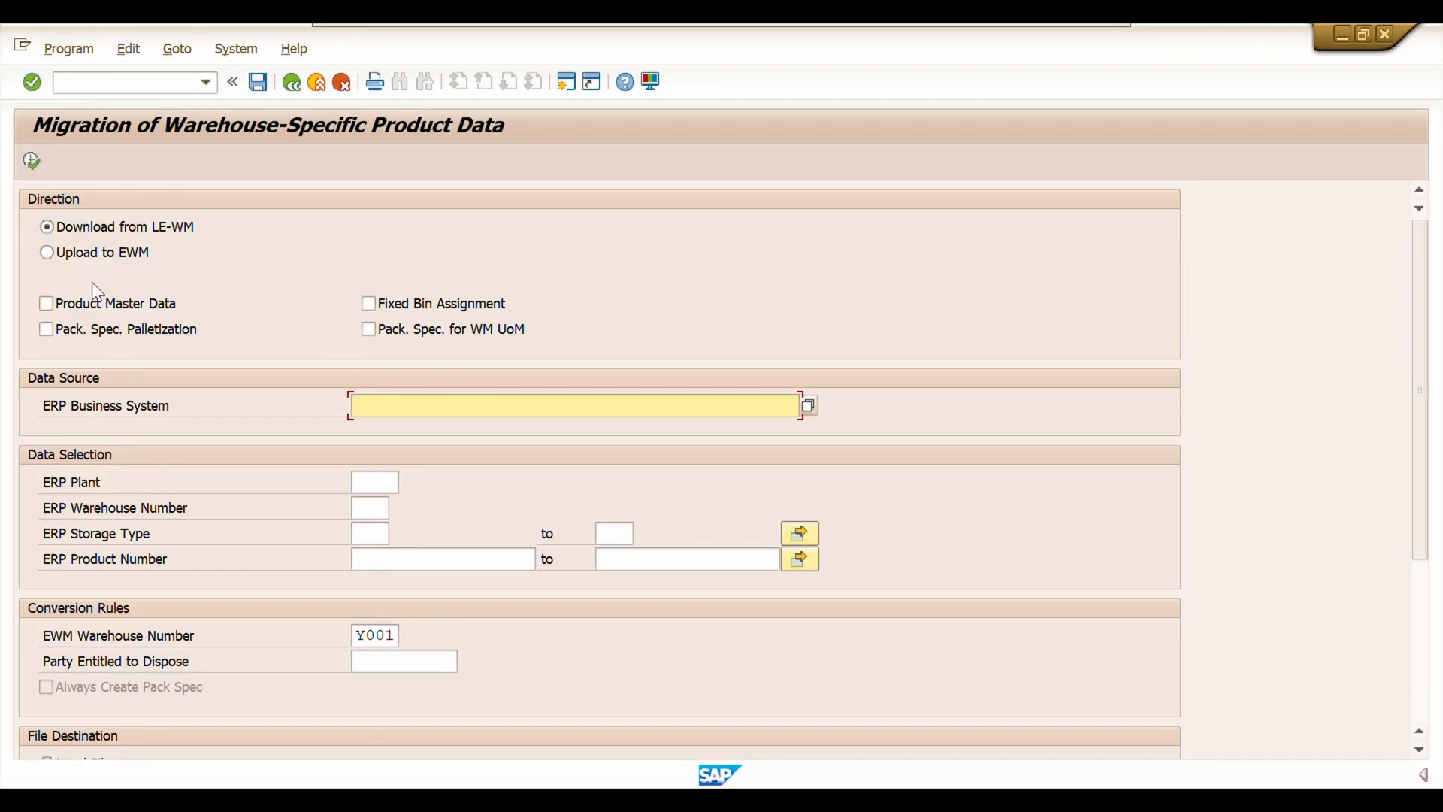
- Set the direction to Upload to EWM with Fixed Bin Assignment and enter a comma as the field separator
left_click(83, 258)
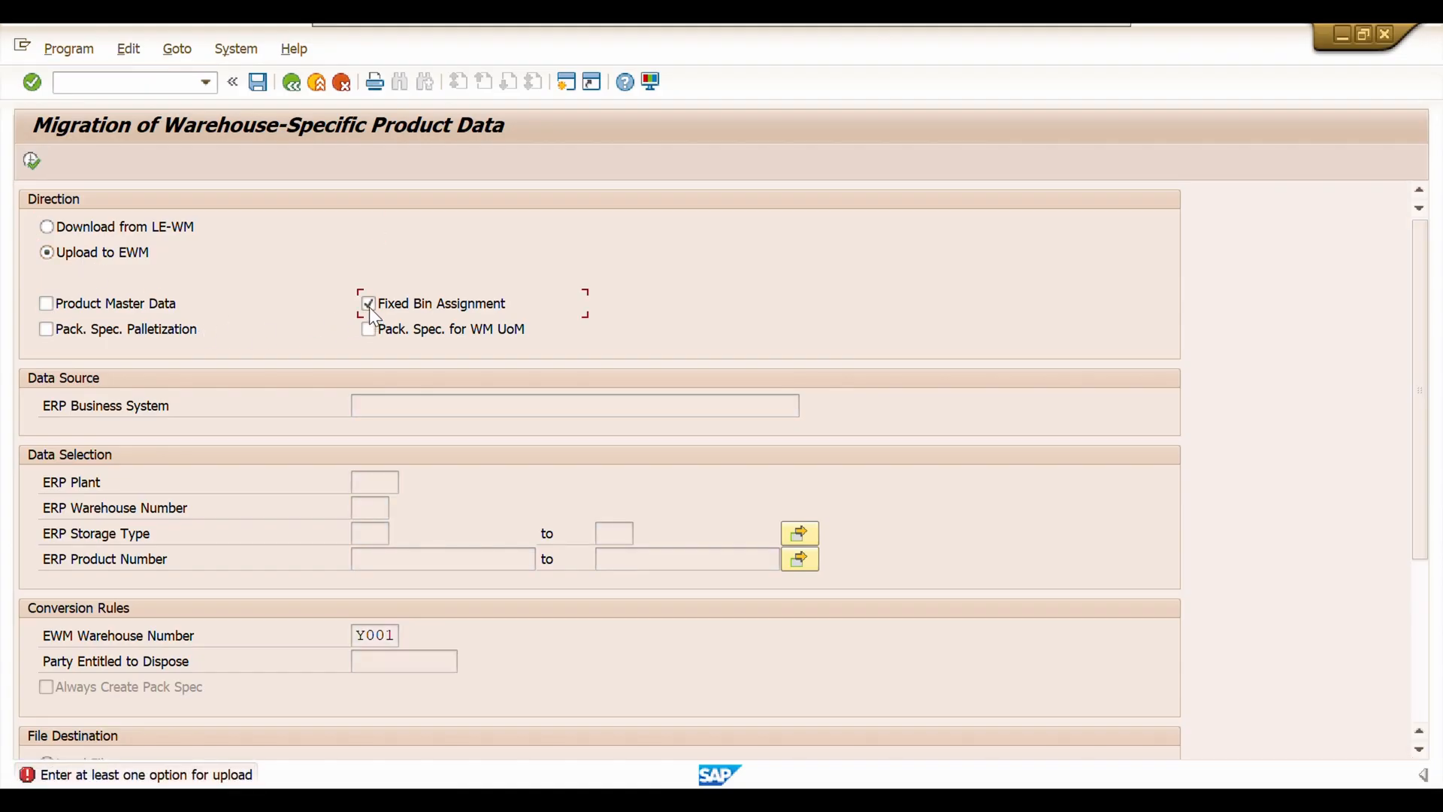
scroll(312, 371, "down", 5)
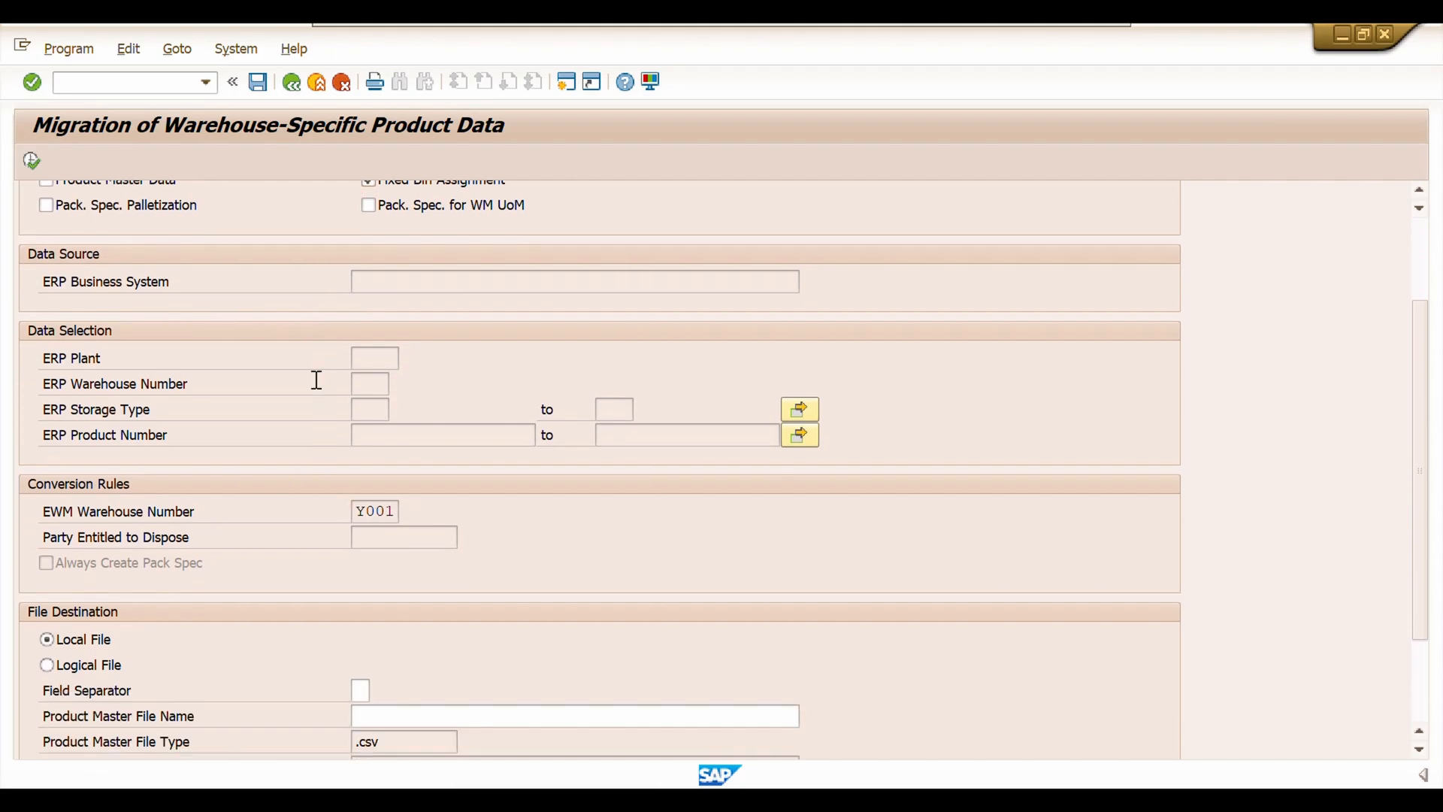
left_click(360, 566)
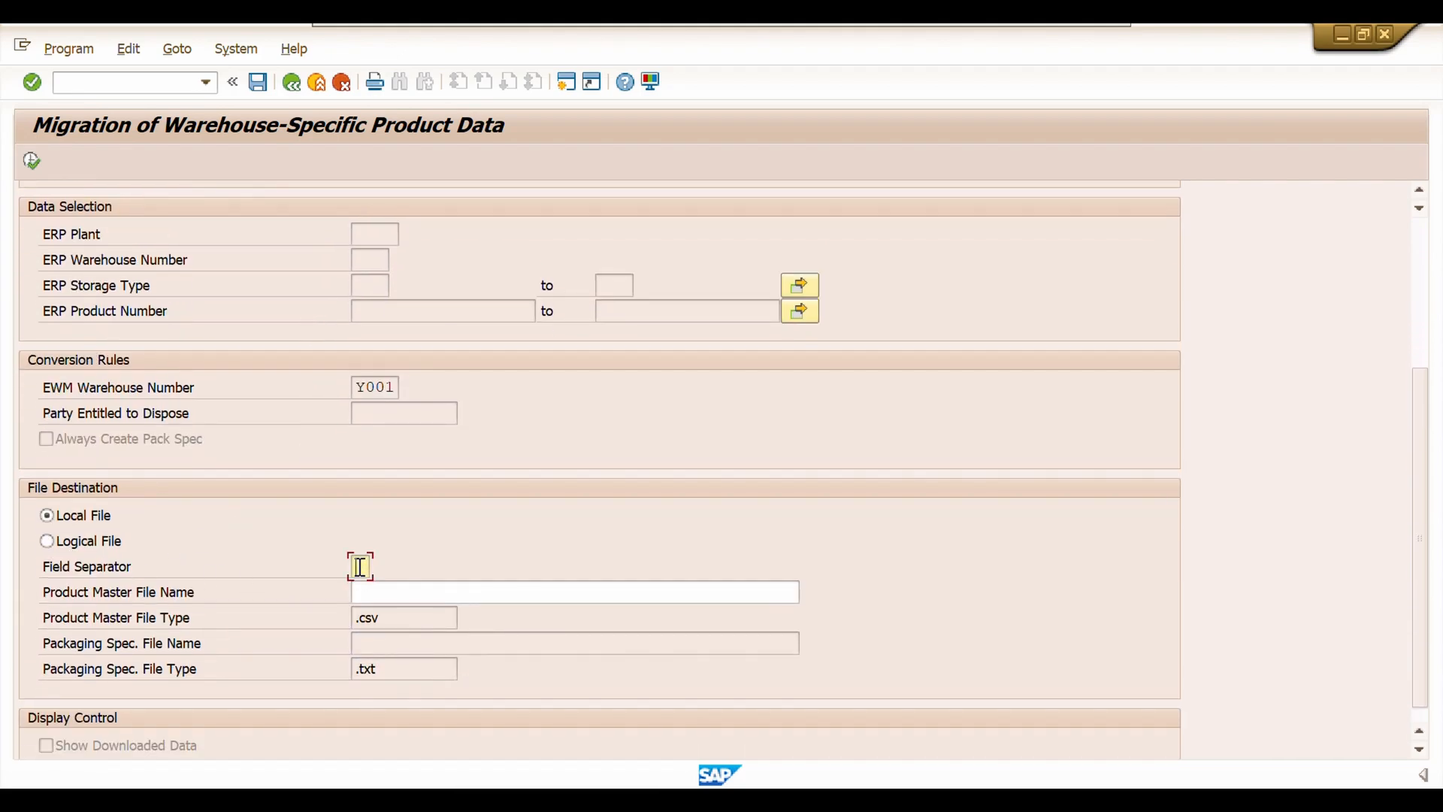
key("Tab")
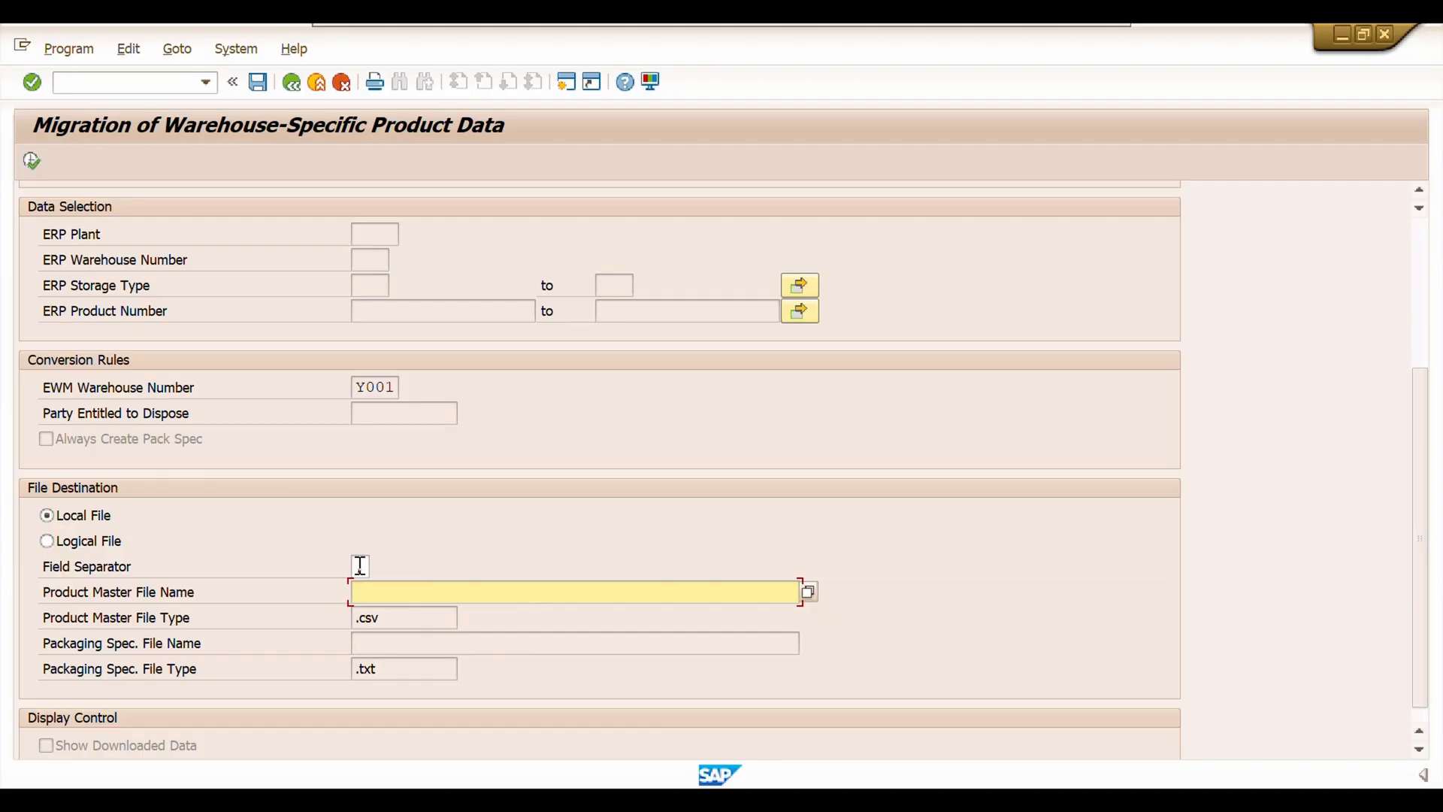
- Choose Product master upload template.csv from Downloads as the product master file and execute the upload
left_click(807, 592)
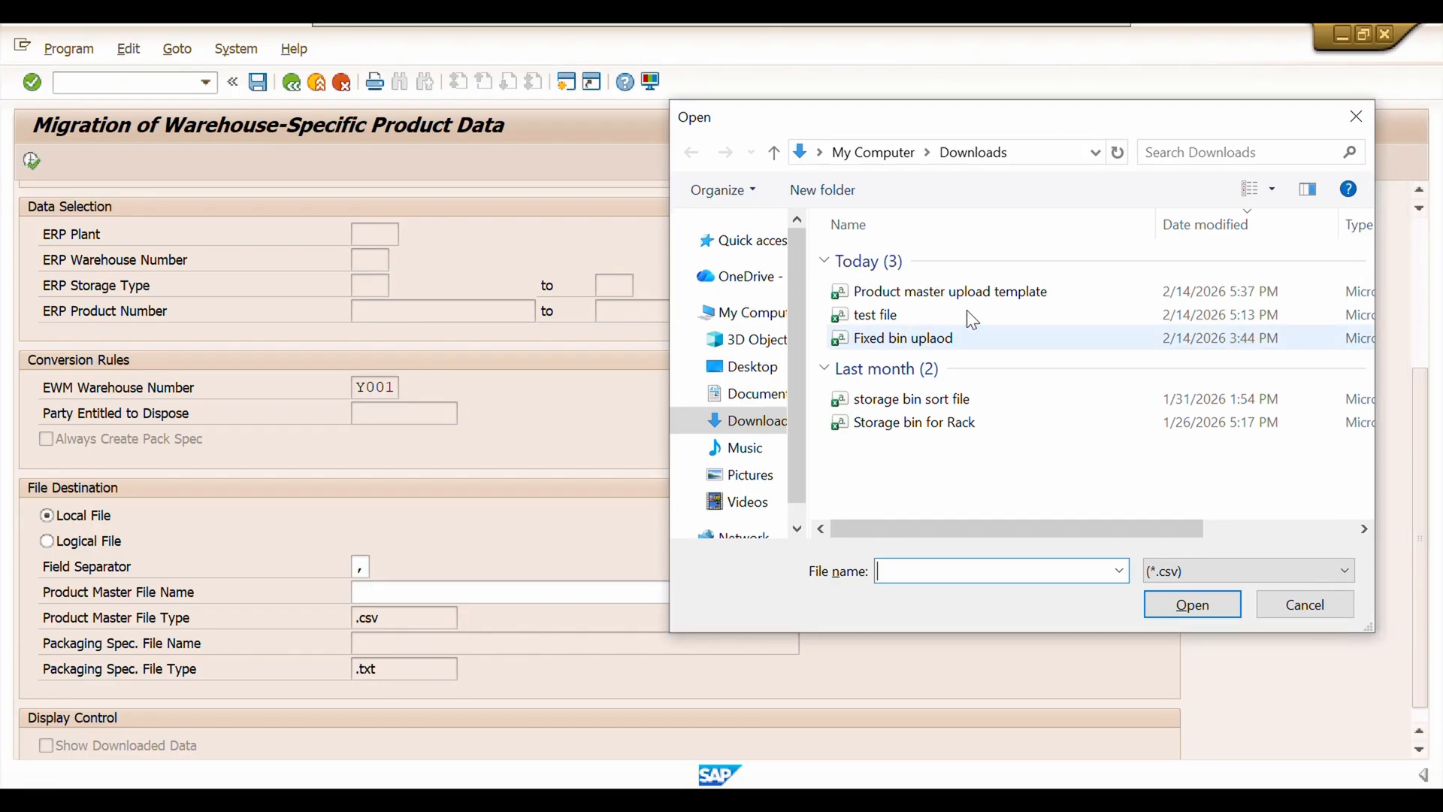
left_click(966, 293)
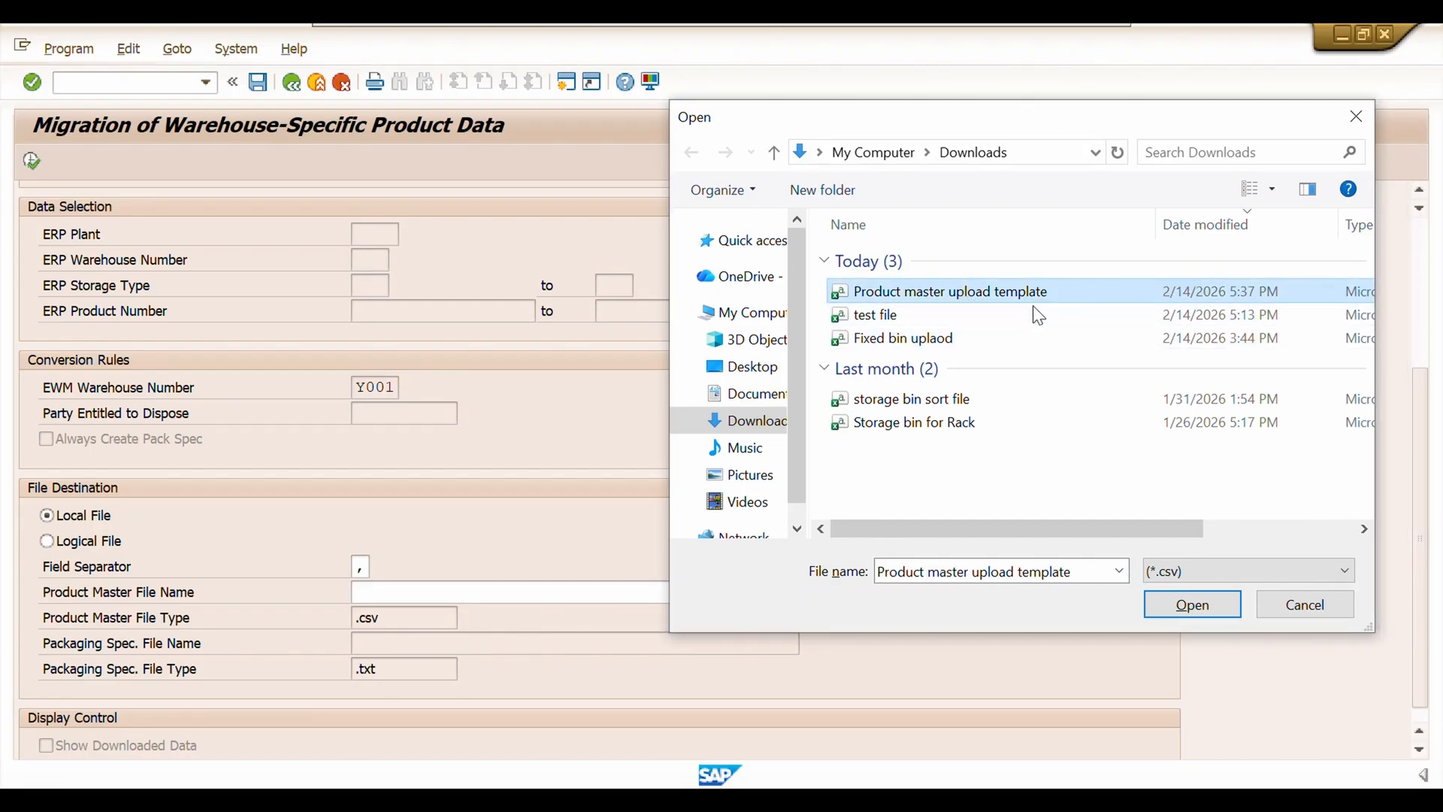
left_click(1182, 609)
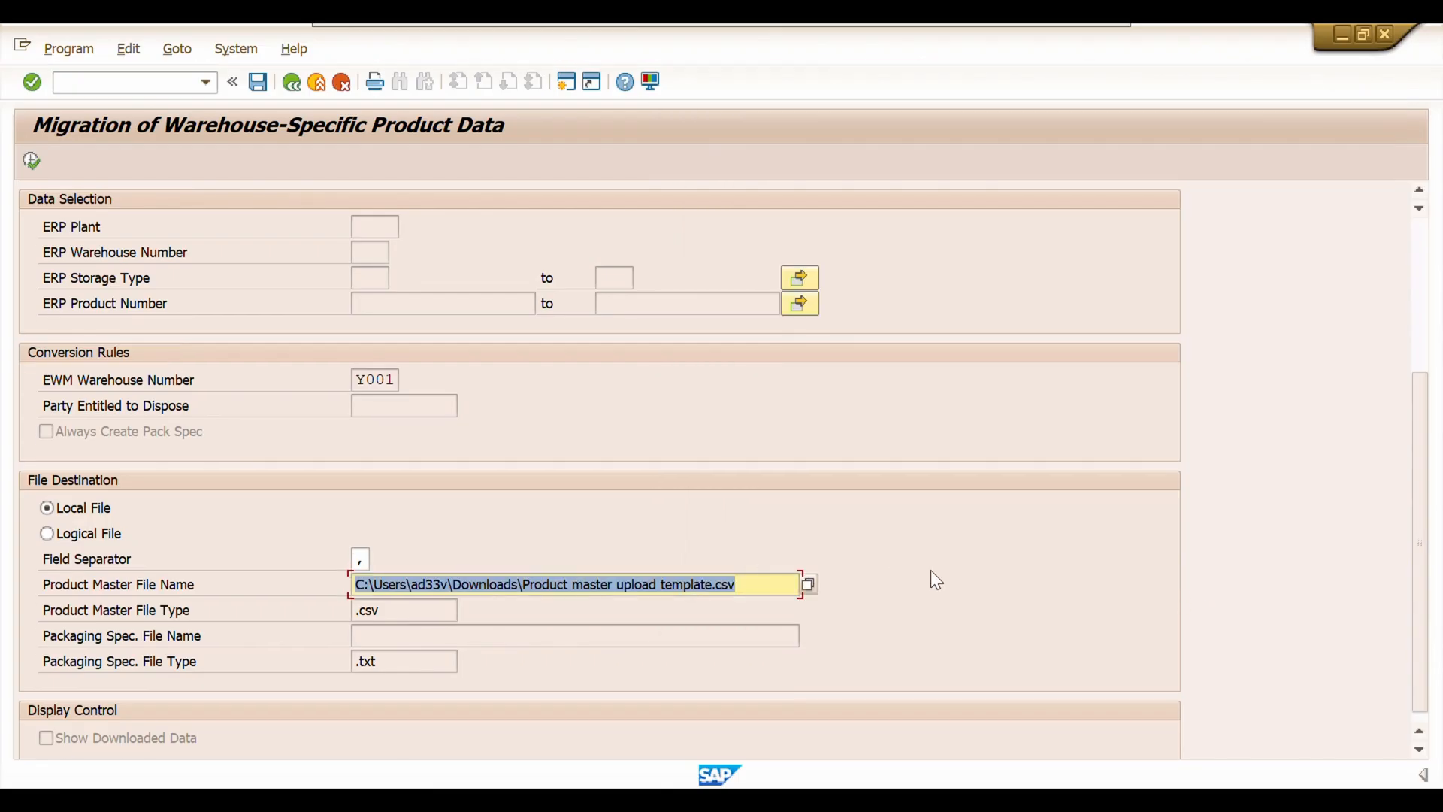
scroll(977, 591, "down", 1)
scroll(986, 588, "up", 5)
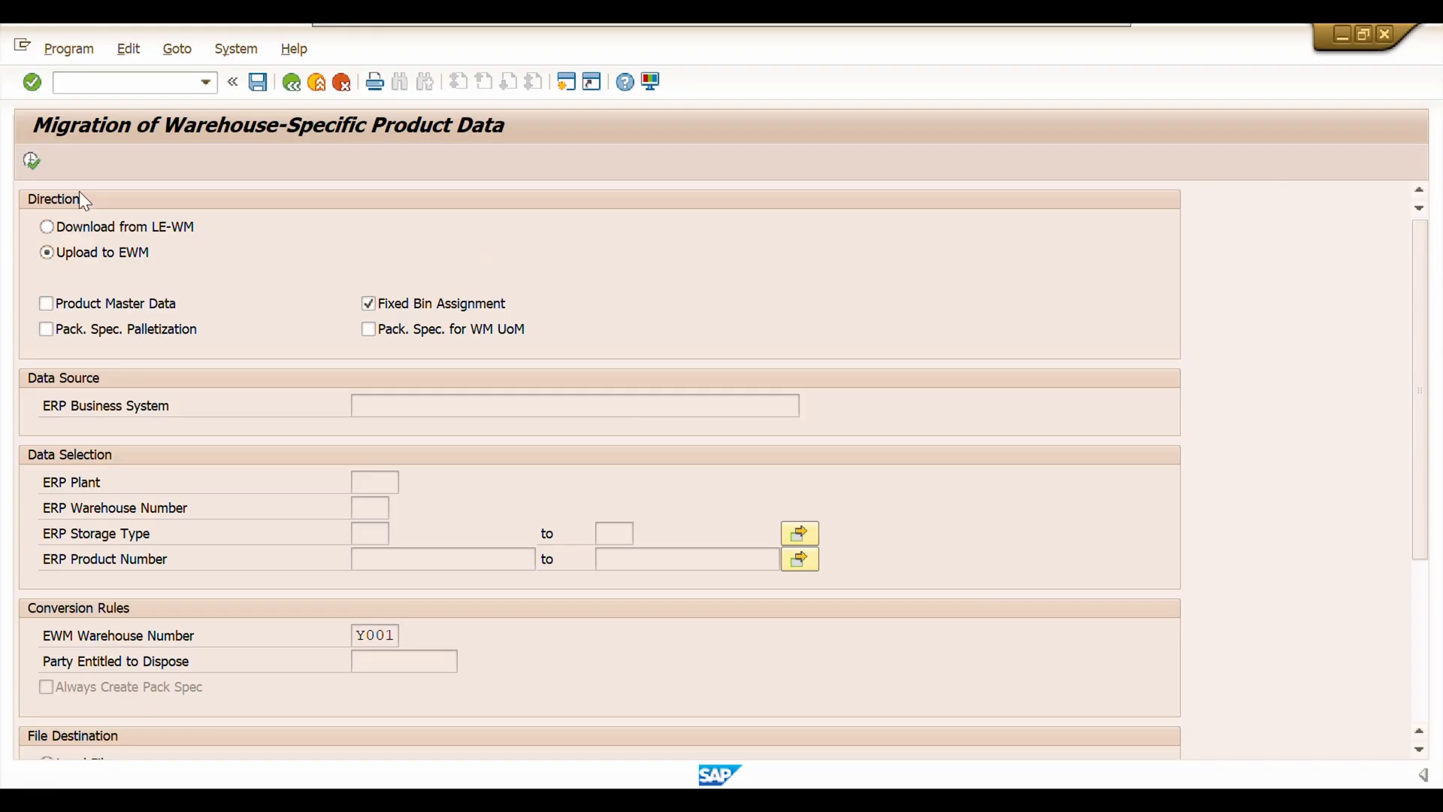
left_click(30, 161)
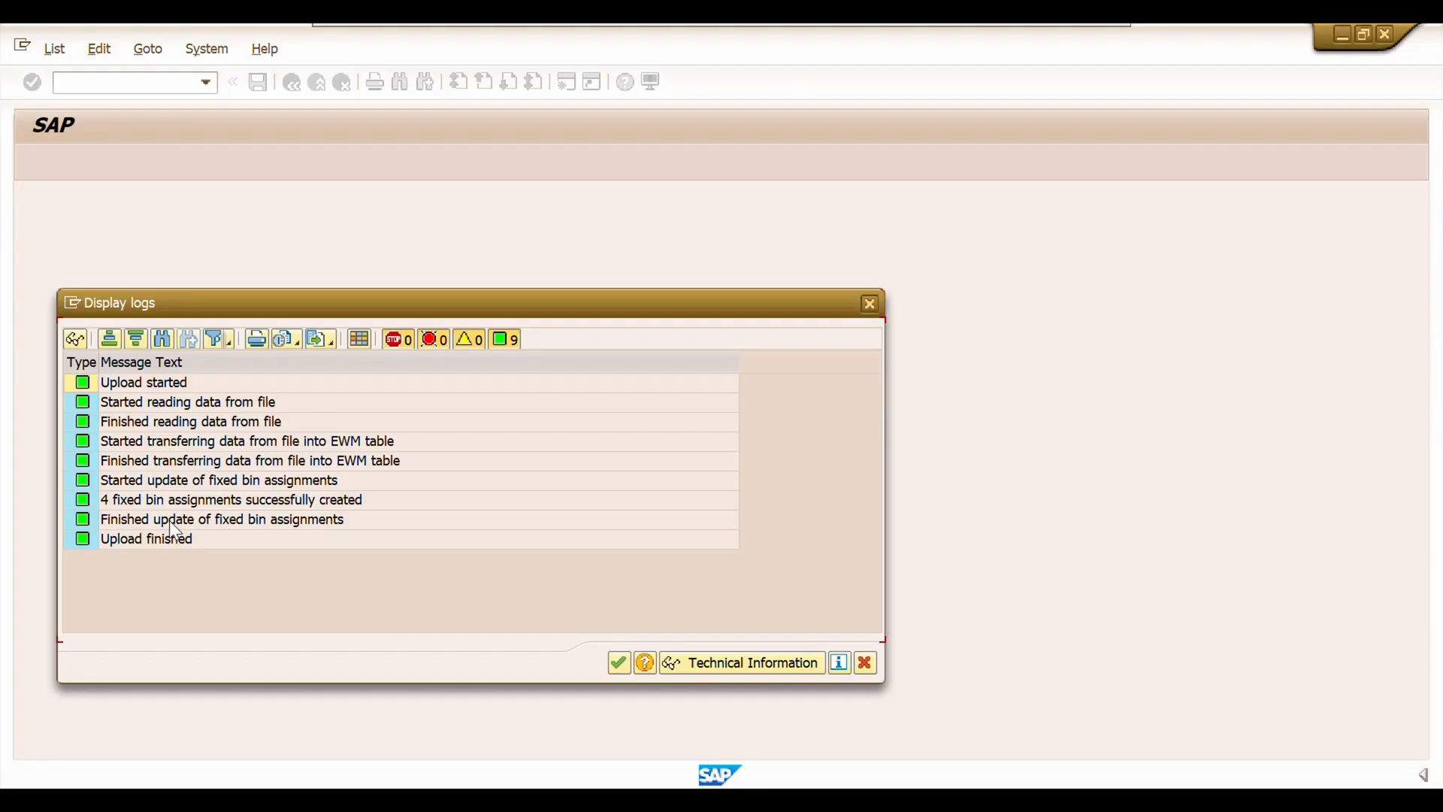
- Close the upload log and return to the product data migration selection screen
left_click(698, 800)
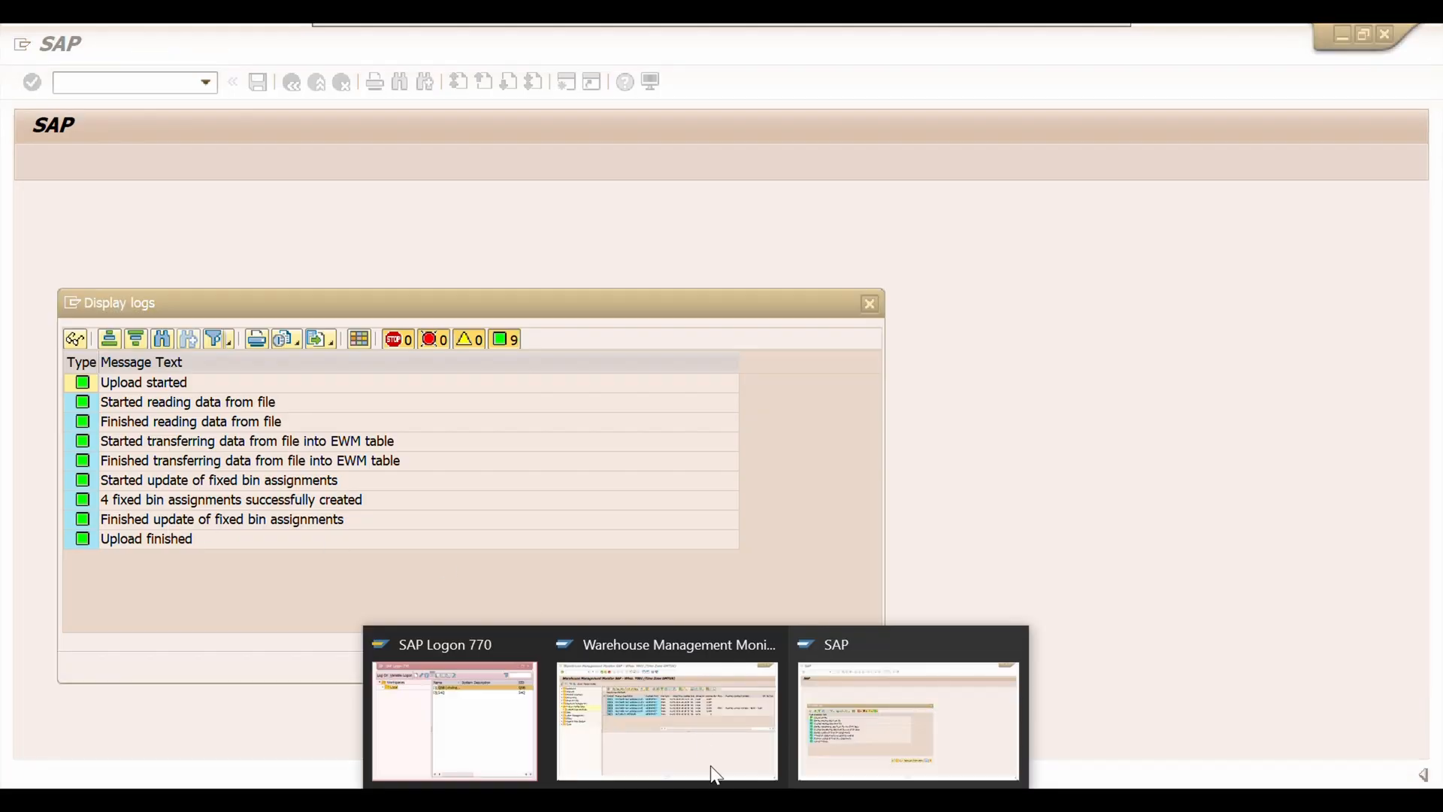
left_click(899, 720)
key("Return")
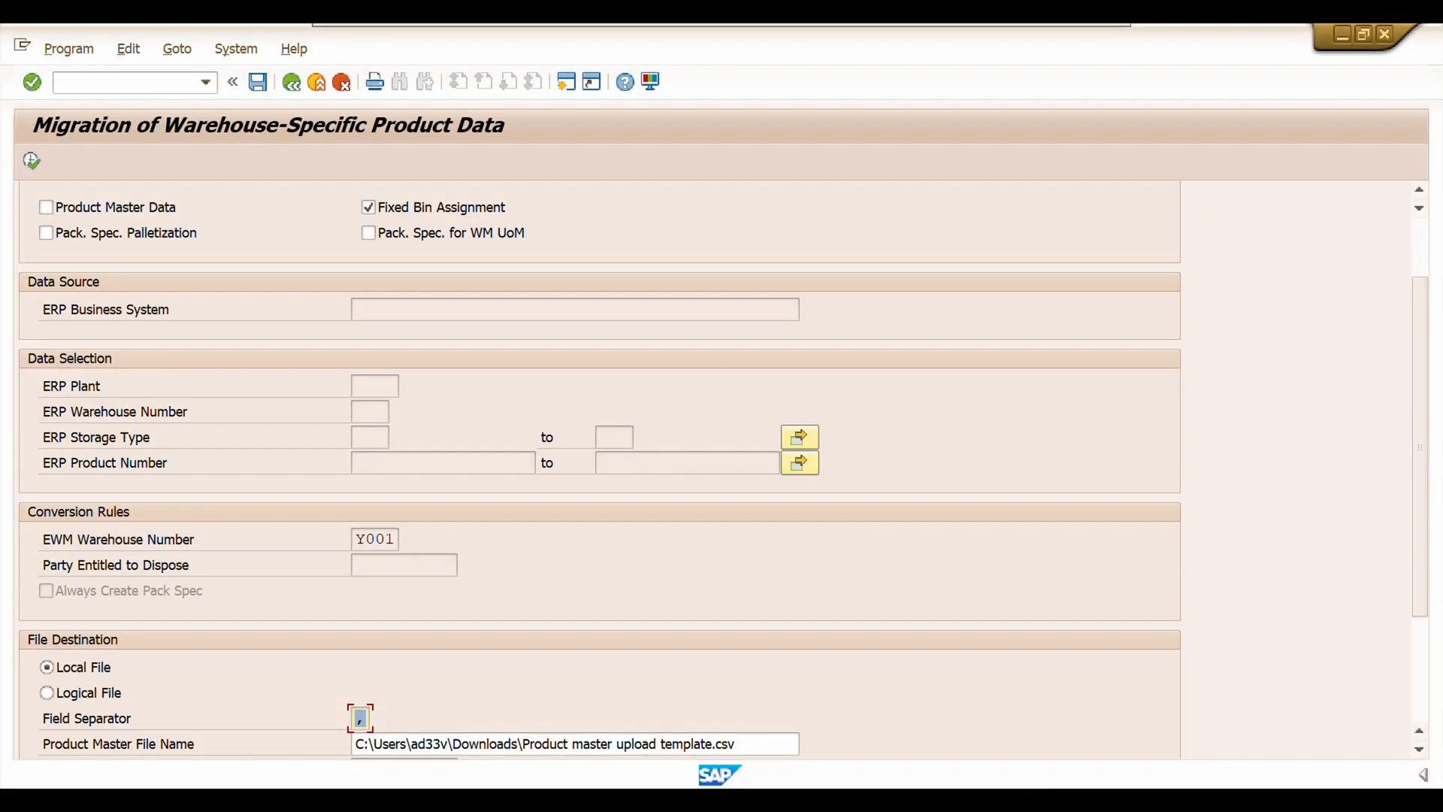
left_click(698, 801)
left_click(944, 735)
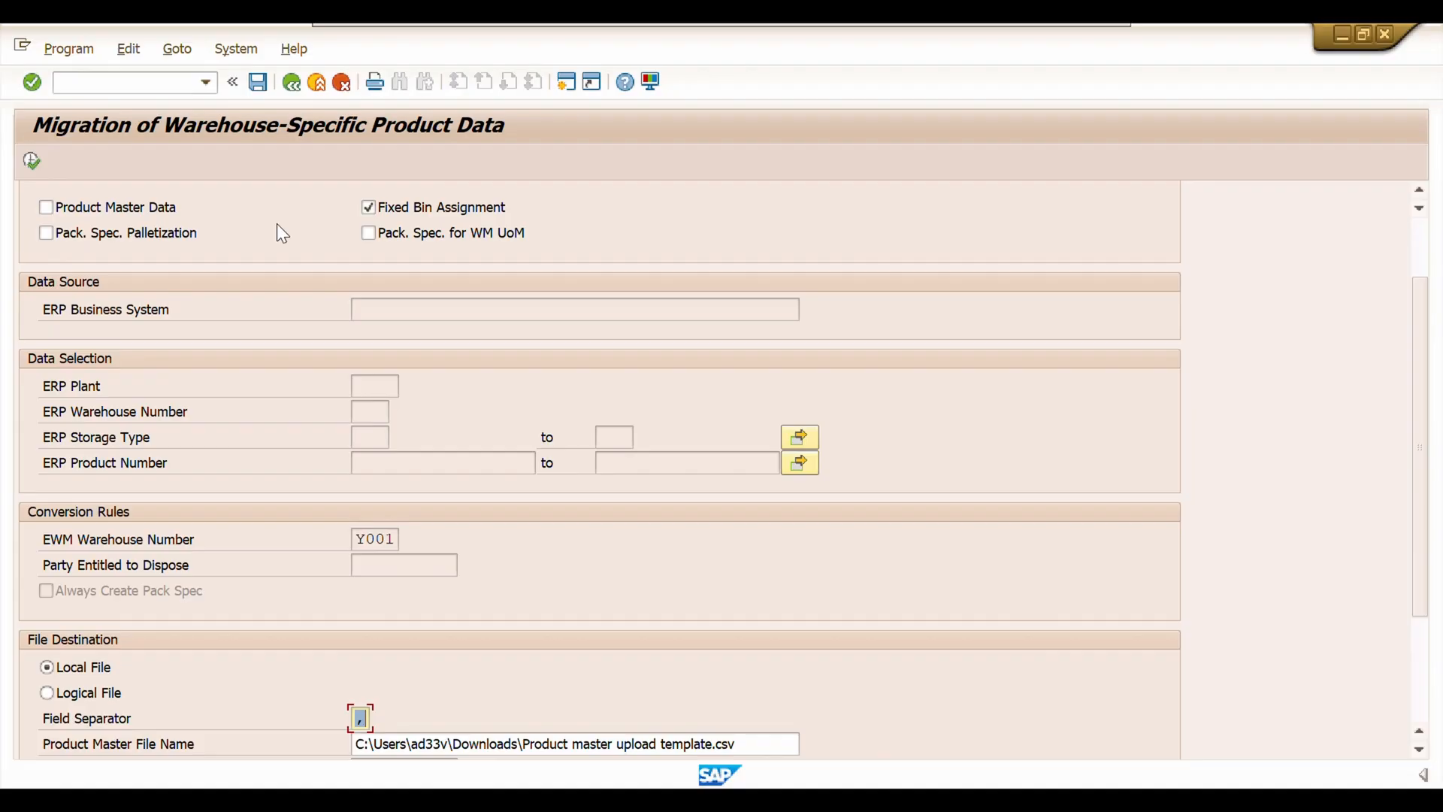
- Open transaction /SCWM/BINMAT in a new session and list the fixed storage bins of warehouse Y001
left_click(132, 87)
type("/O/SCWM/MAT")
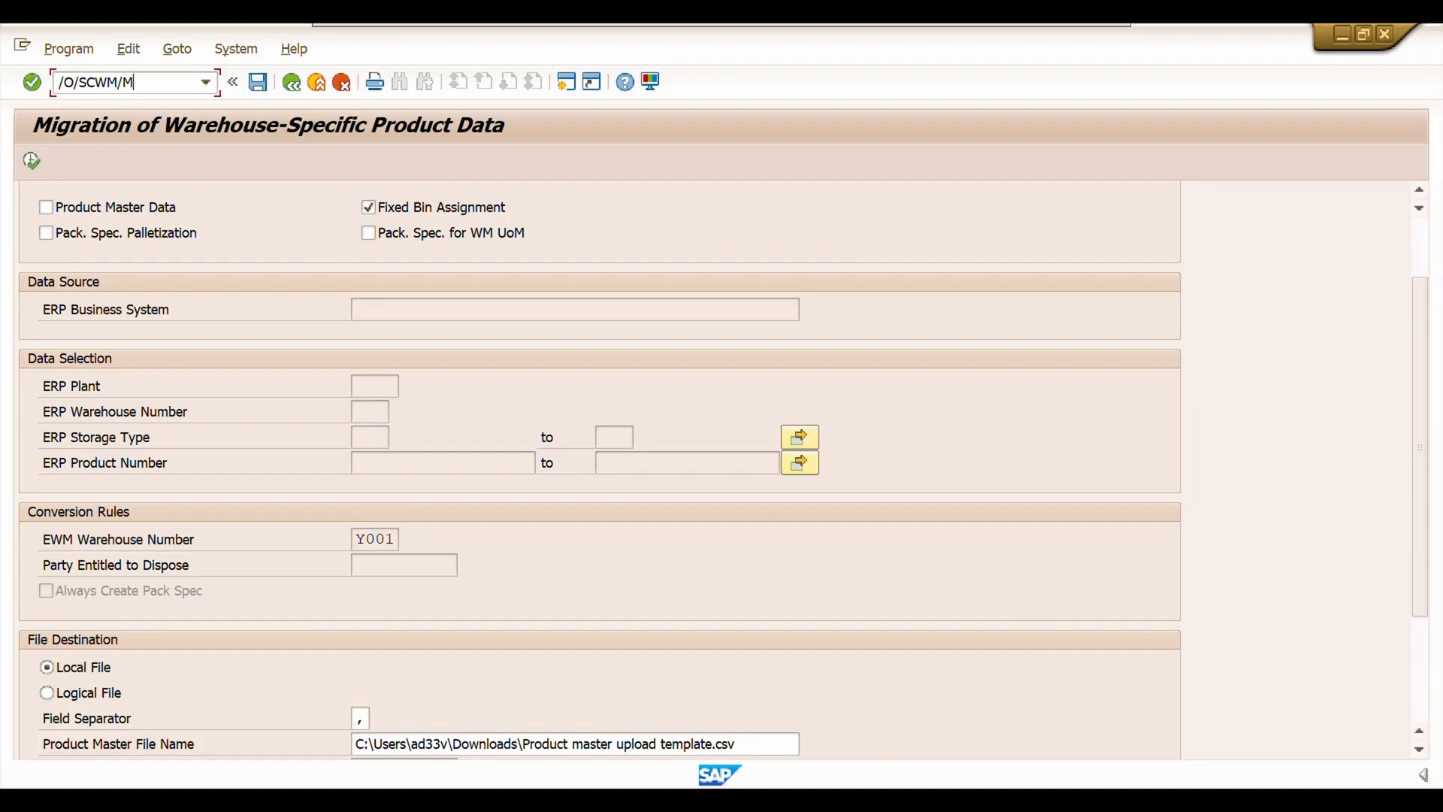
key("BackSpace")
key("BackSpace")
key("BackSpace")
type("BINMAT")
key("Return")
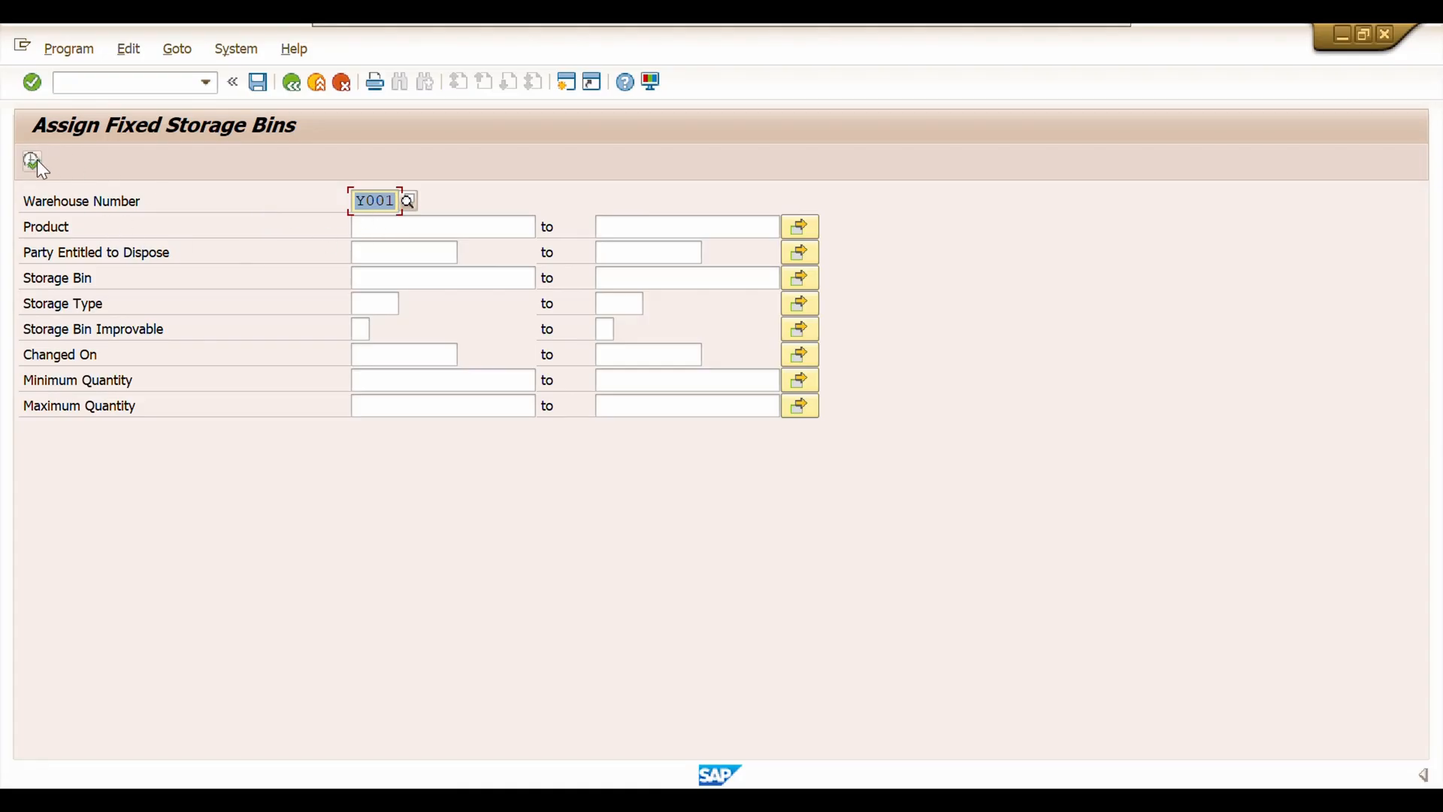
left_click(33, 161)
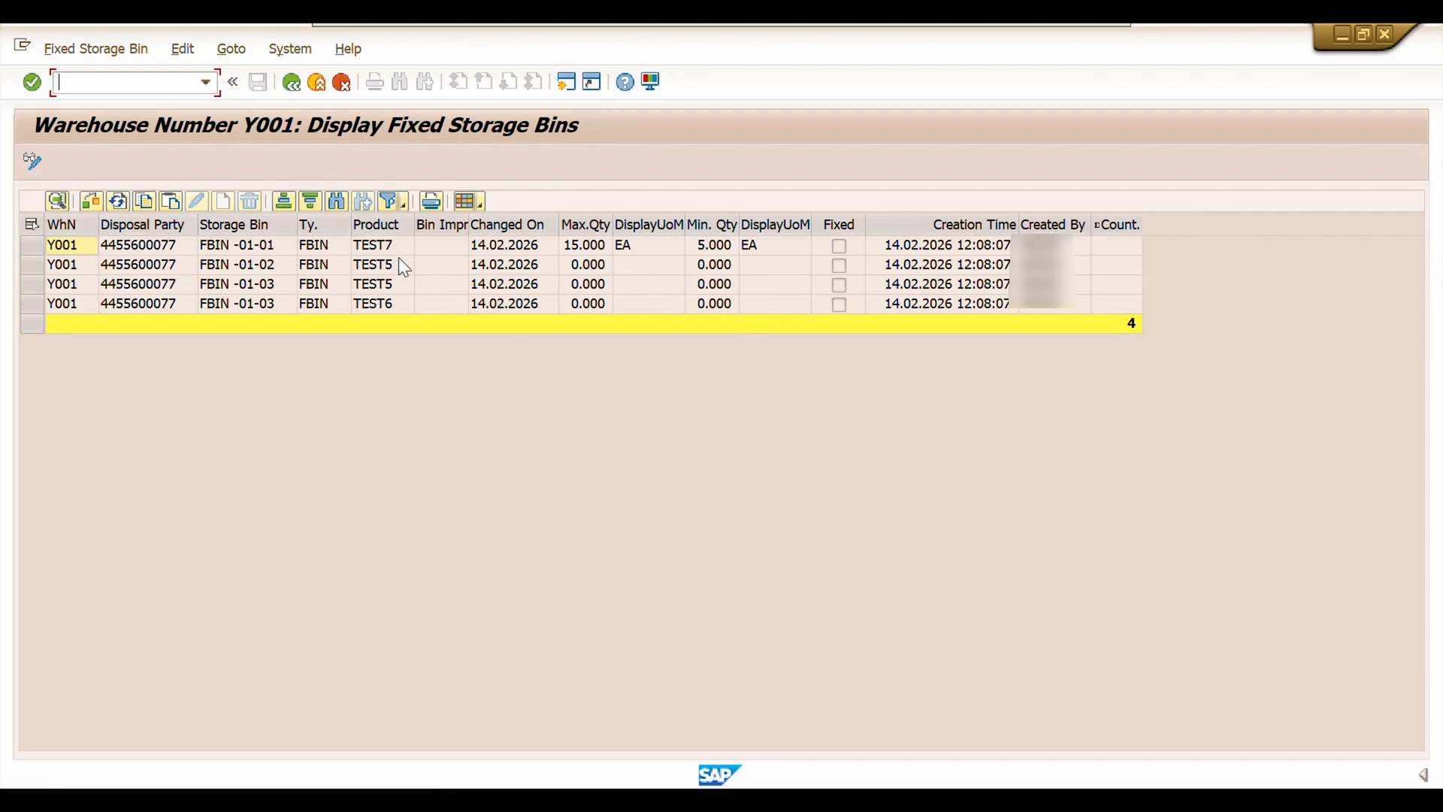
- Highlight the first TEST5 entry and sort the fixed bin assignments by storage bin in ascending order
left_click(32, 266)
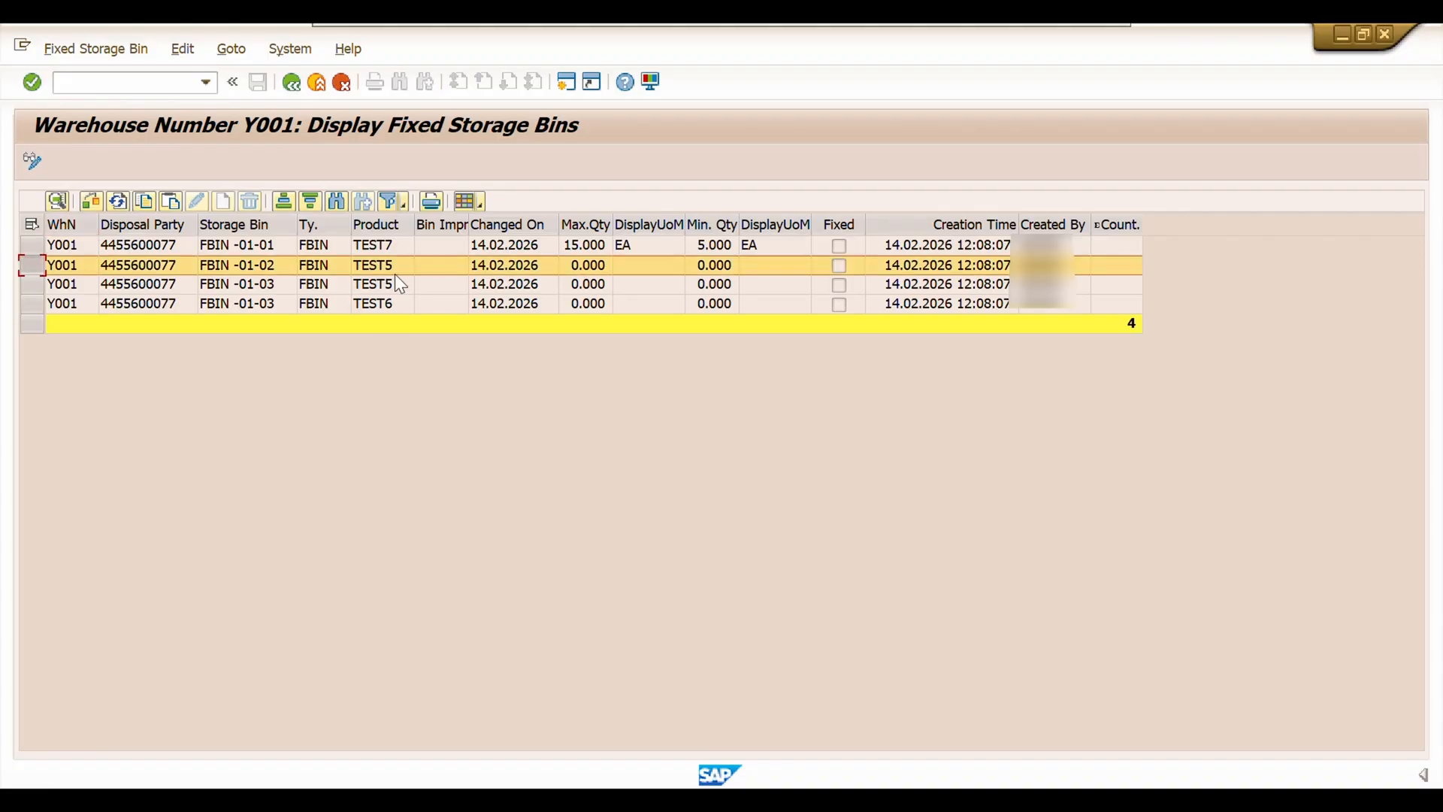
left_click(390, 268)
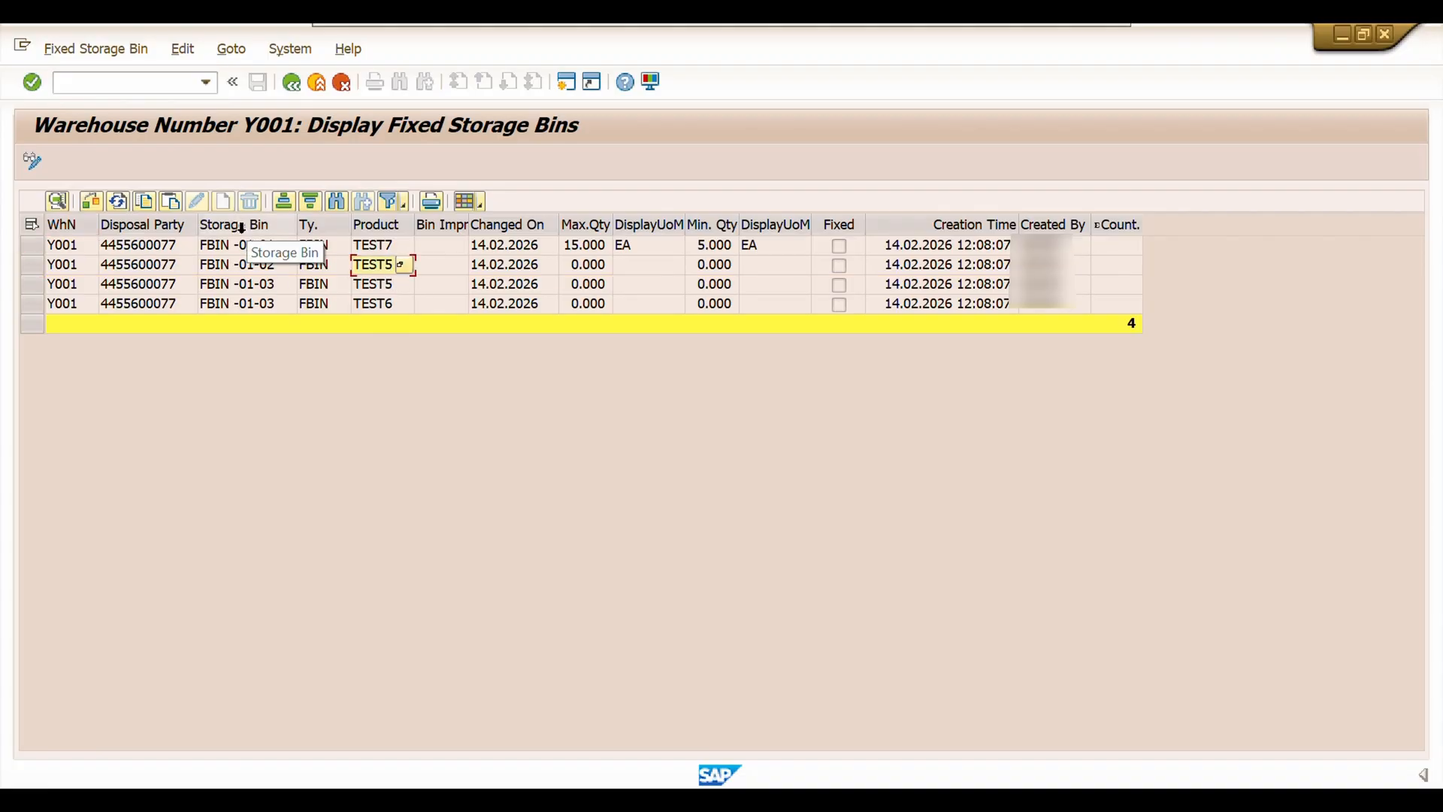
left_click(287, 225)
left_click(282, 201)
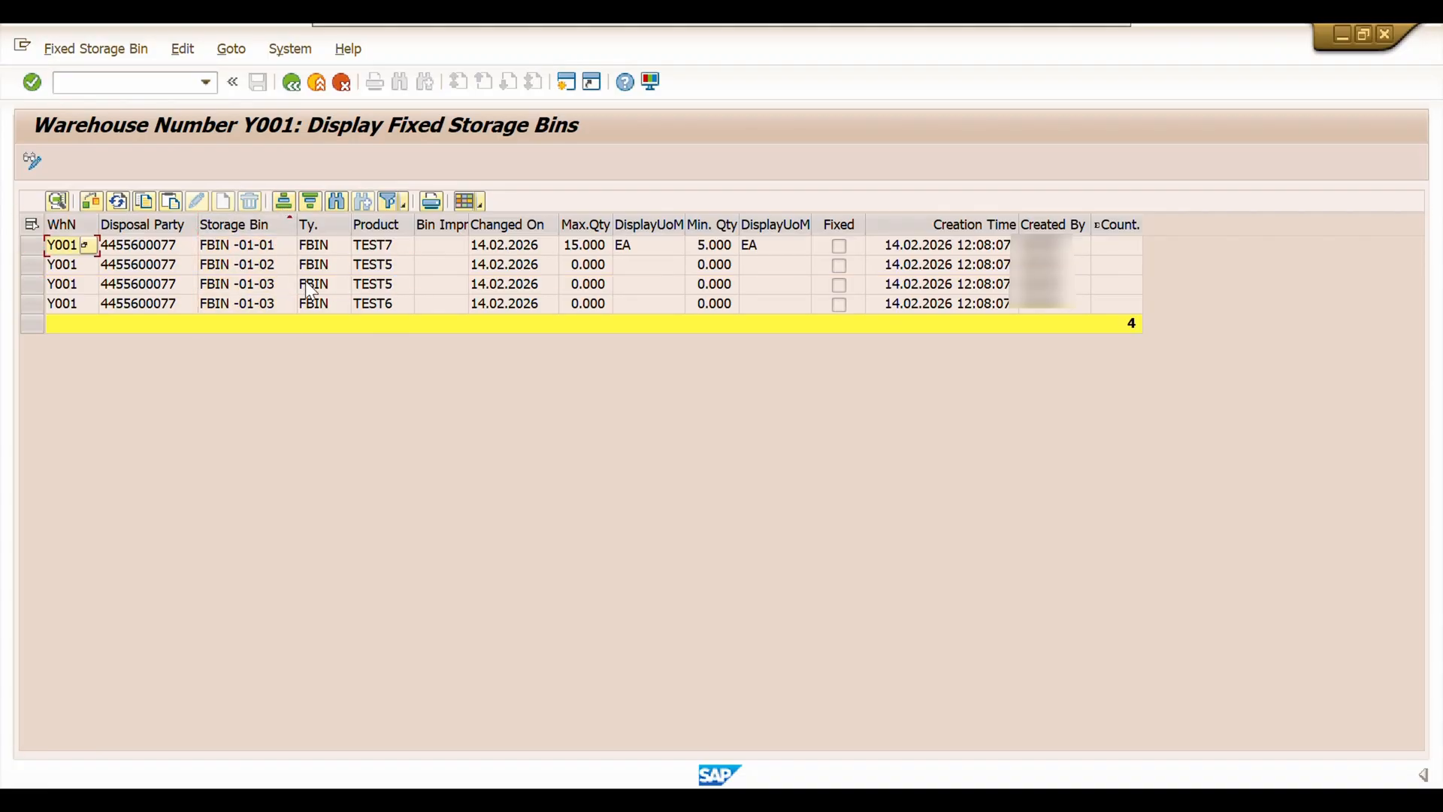
- Examine the assigned products and storage bins, the TEST7 maximum quantity and the creation times in the fixed bin list
left_click(376, 285)
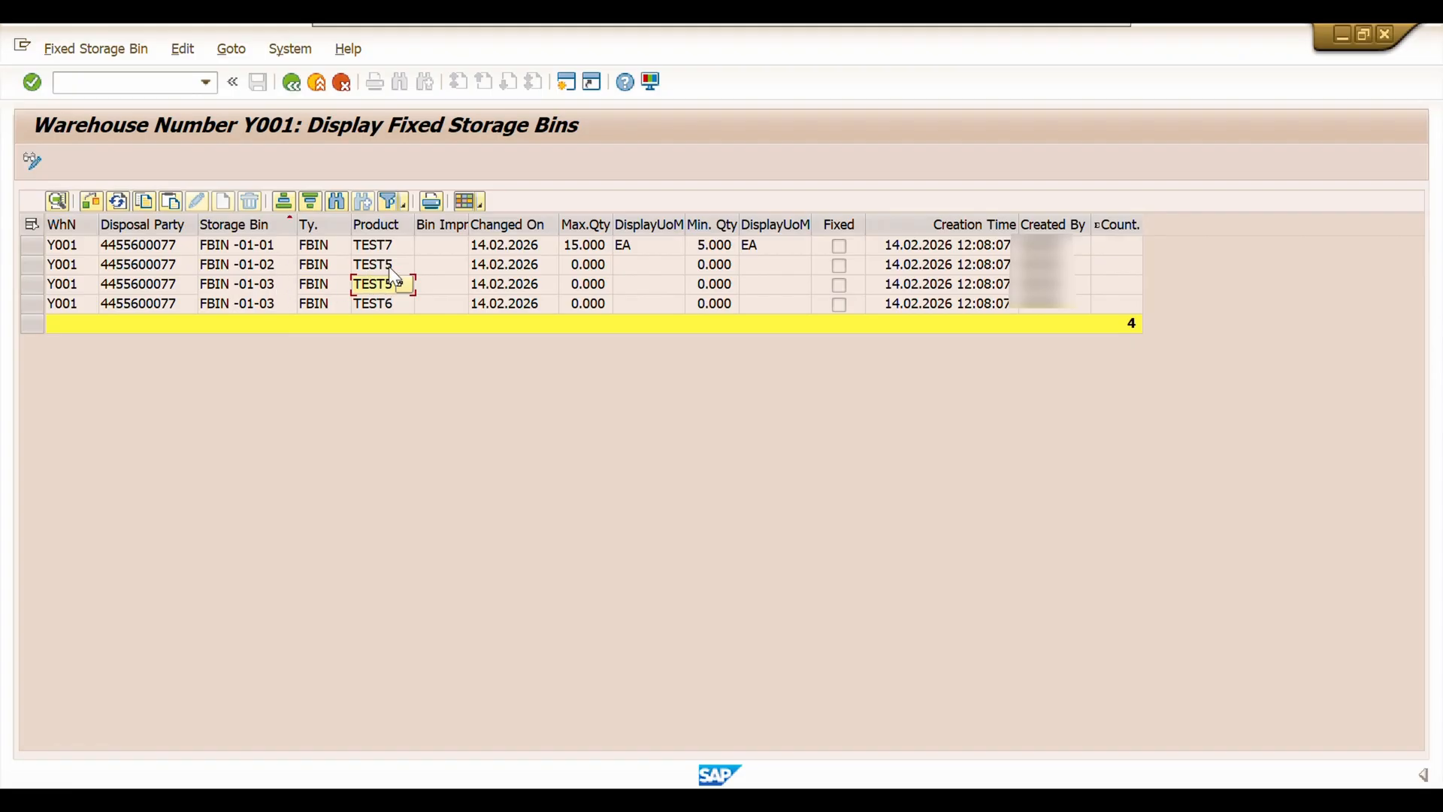
left_click(275, 264)
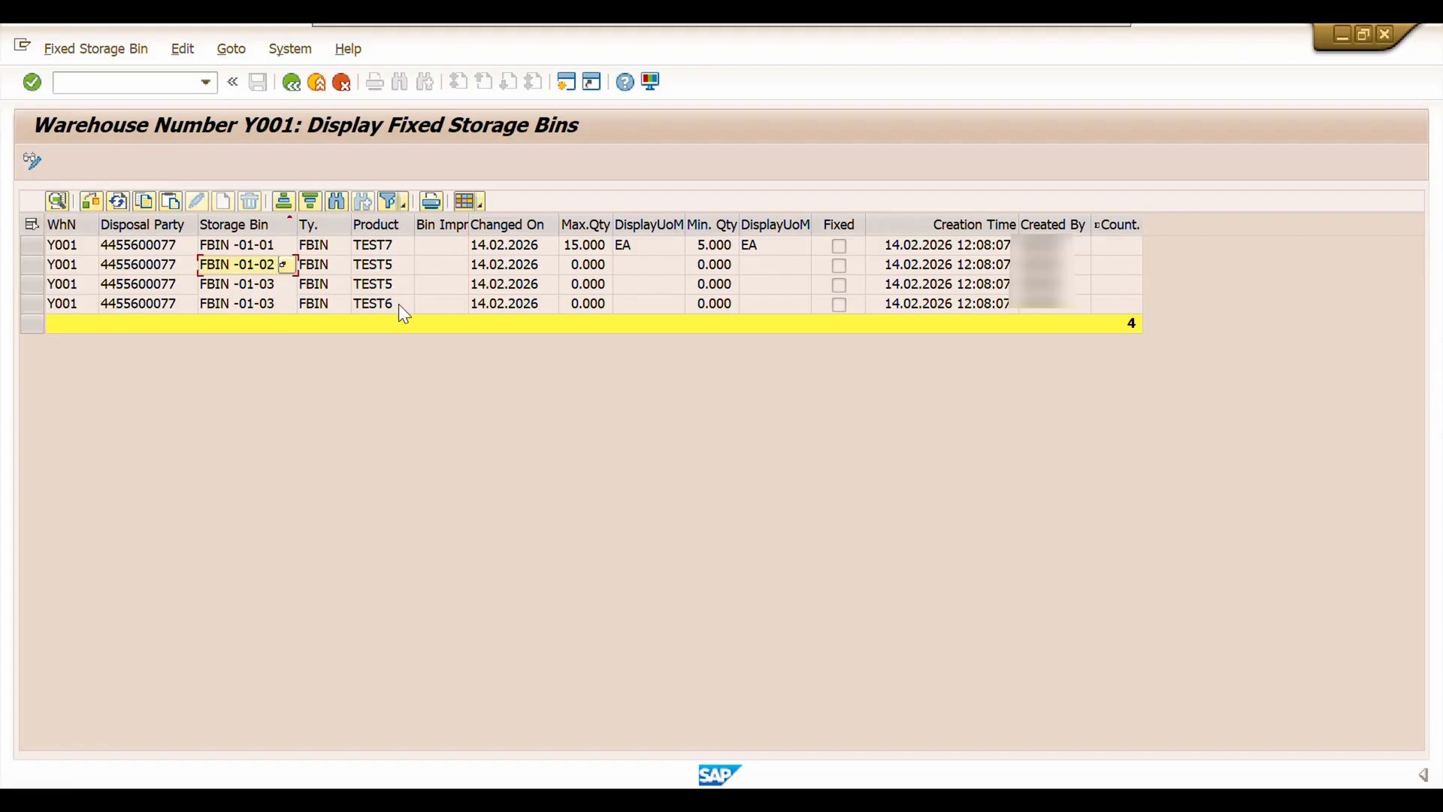
left_click(574, 247)
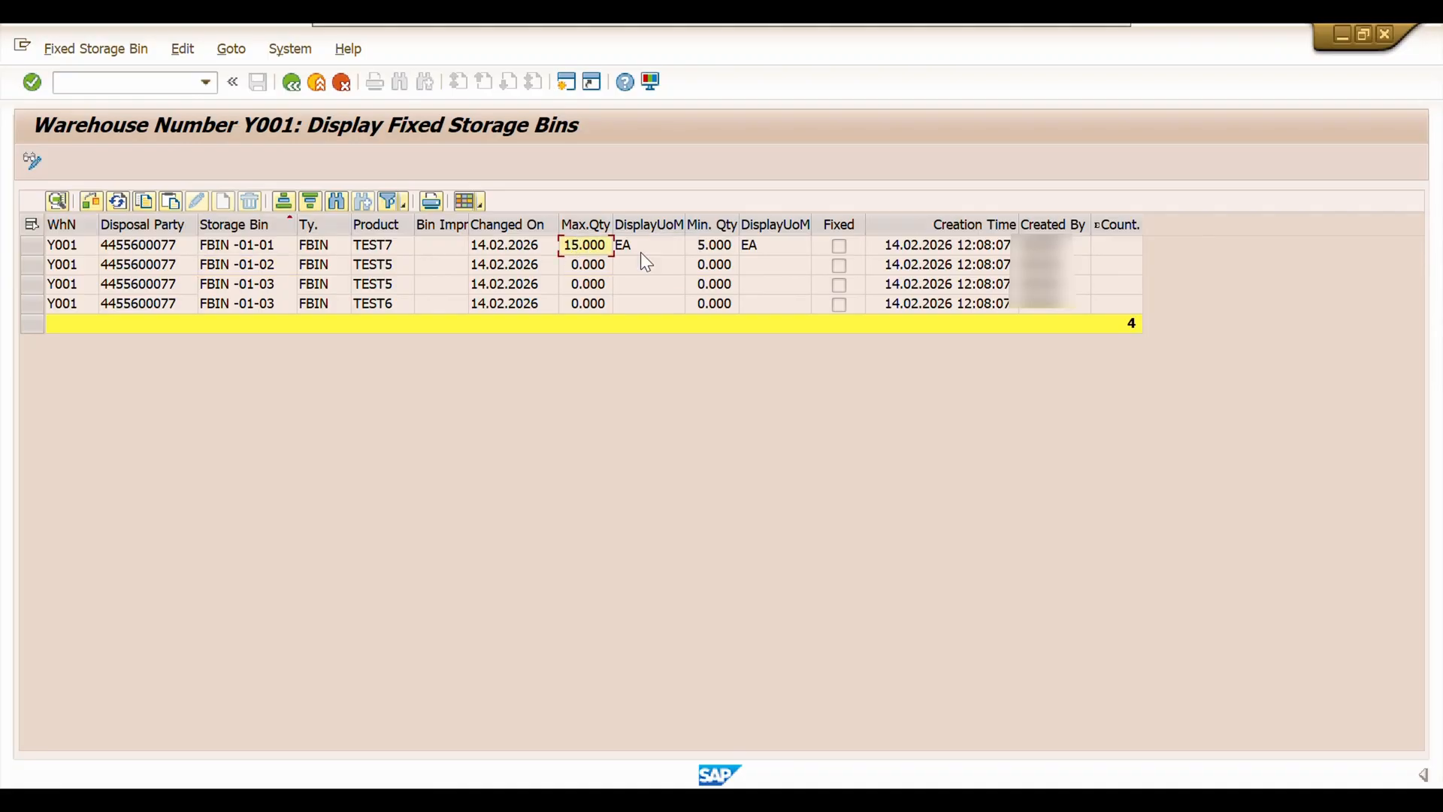
left_click(937, 226)
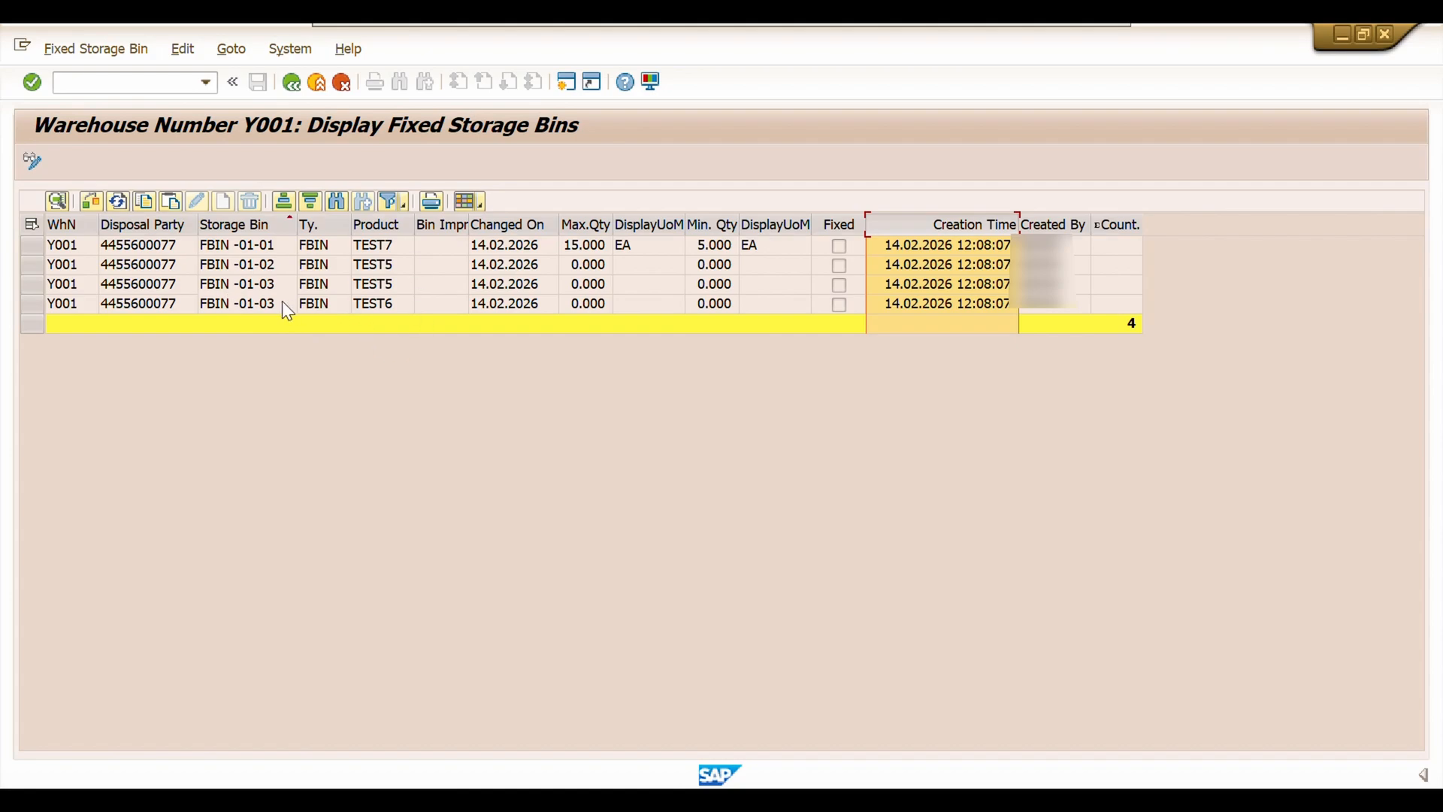
left_click(263, 285)
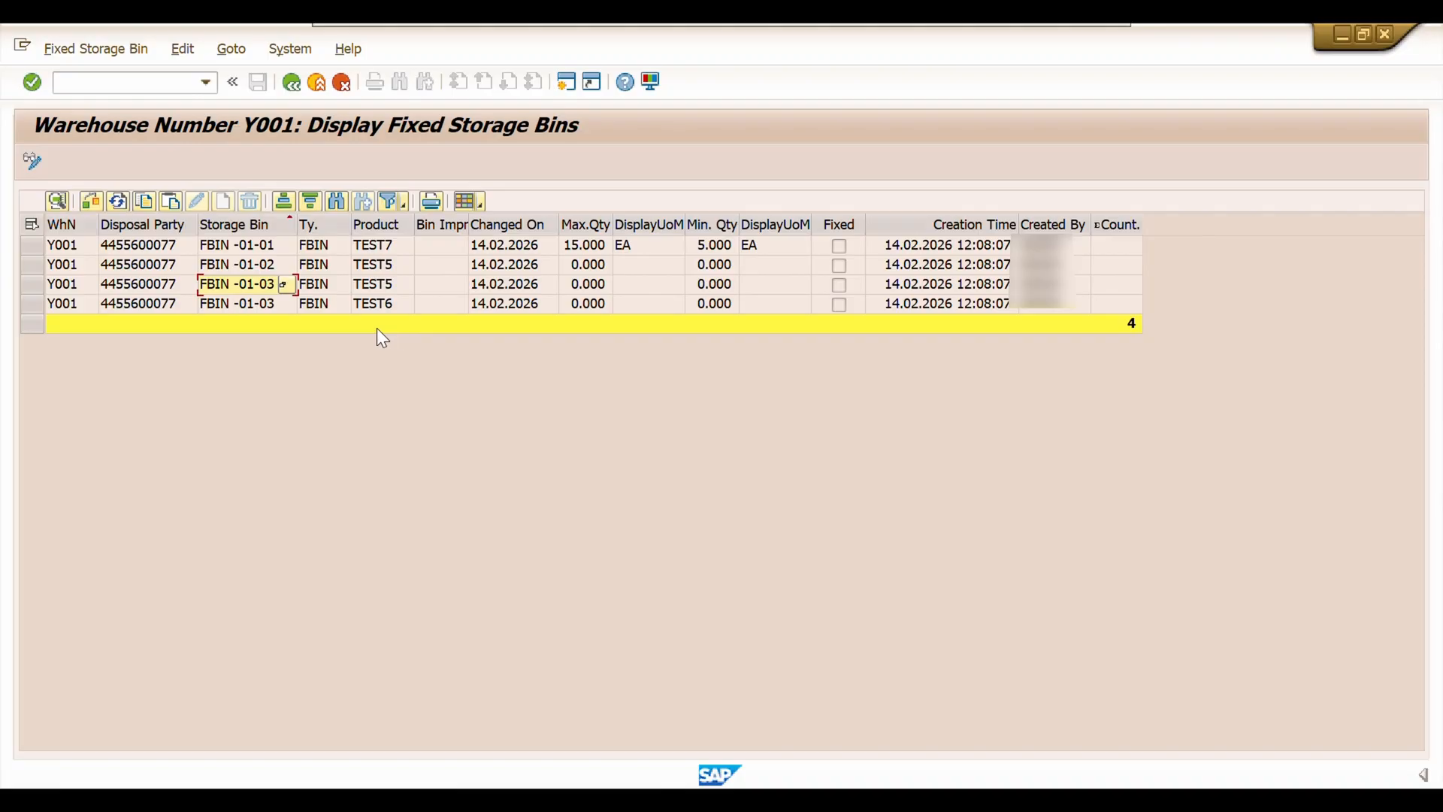
left_click(363, 288)
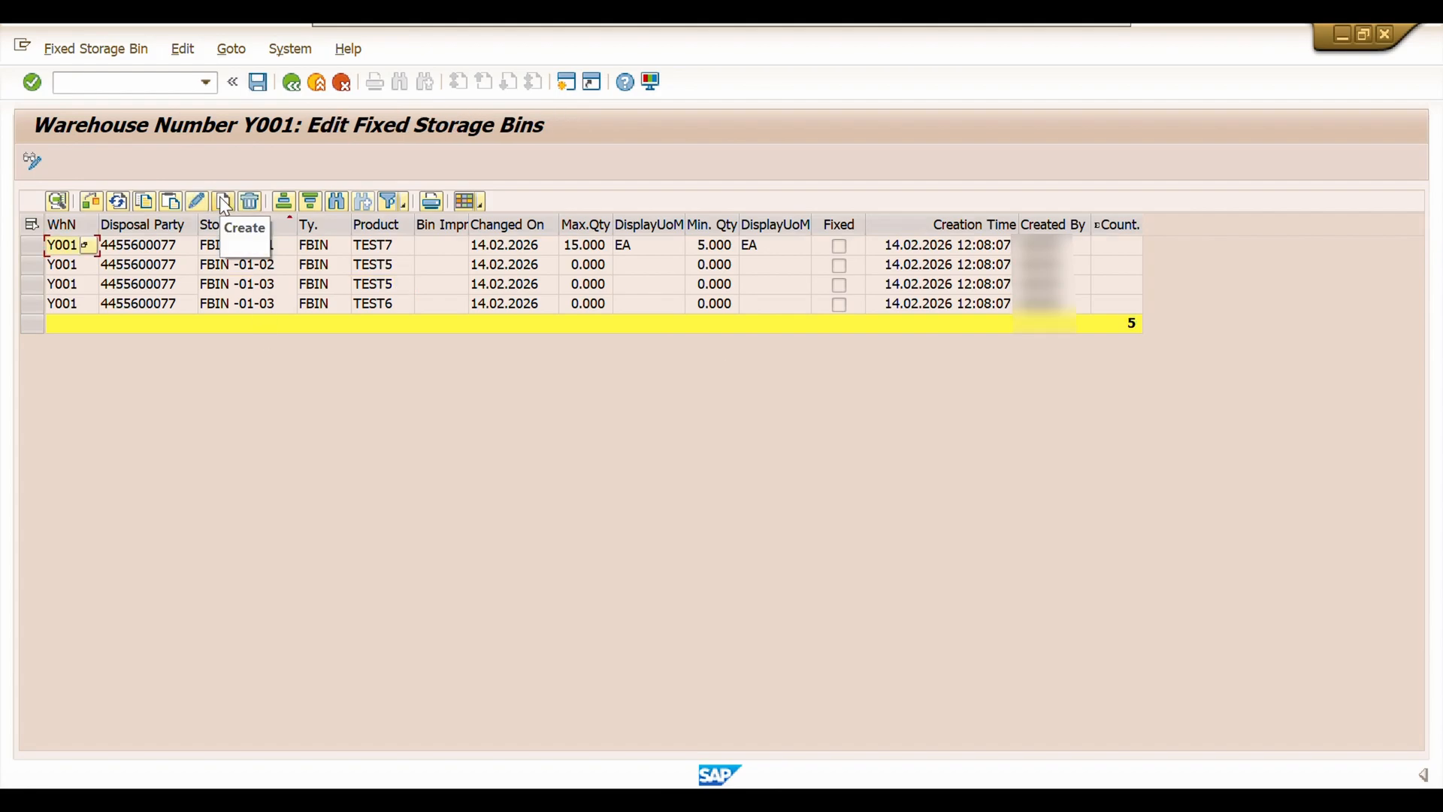
- Create a new fixed bin entry and fill it with a copy of the TEST7 assignment for bin FBIN -01-01
left_click(221, 201)
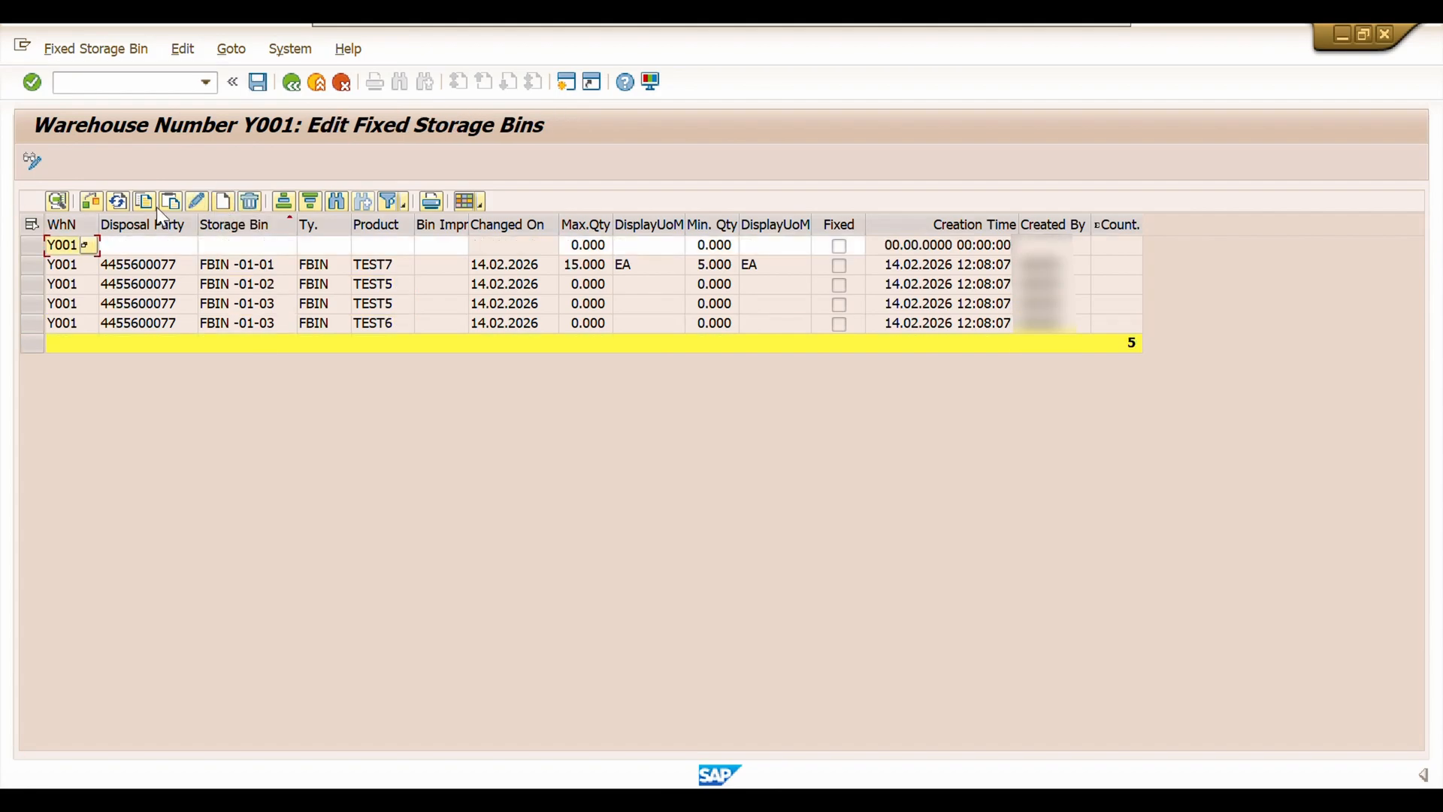
left_click(76, 255)
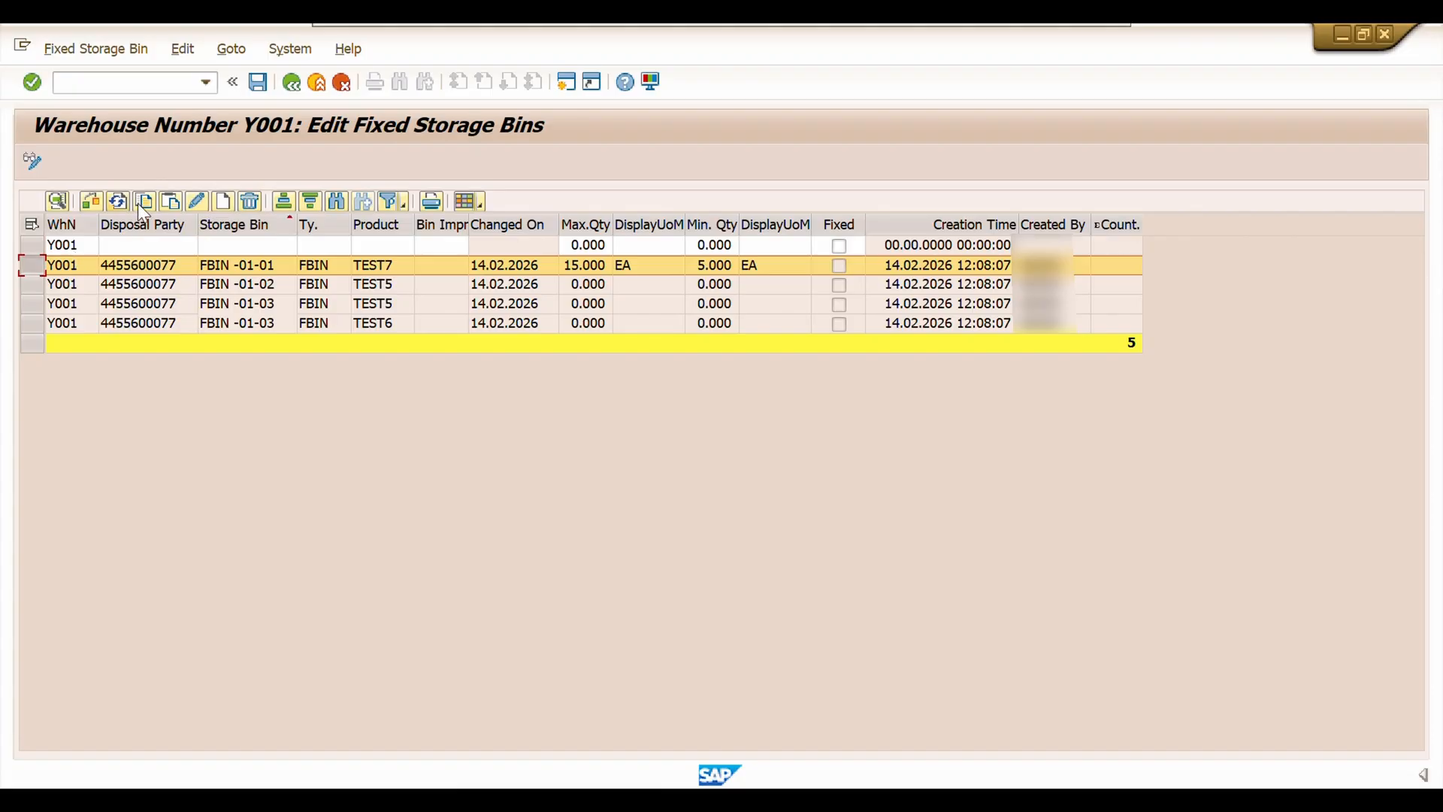
left_click(170, 201)
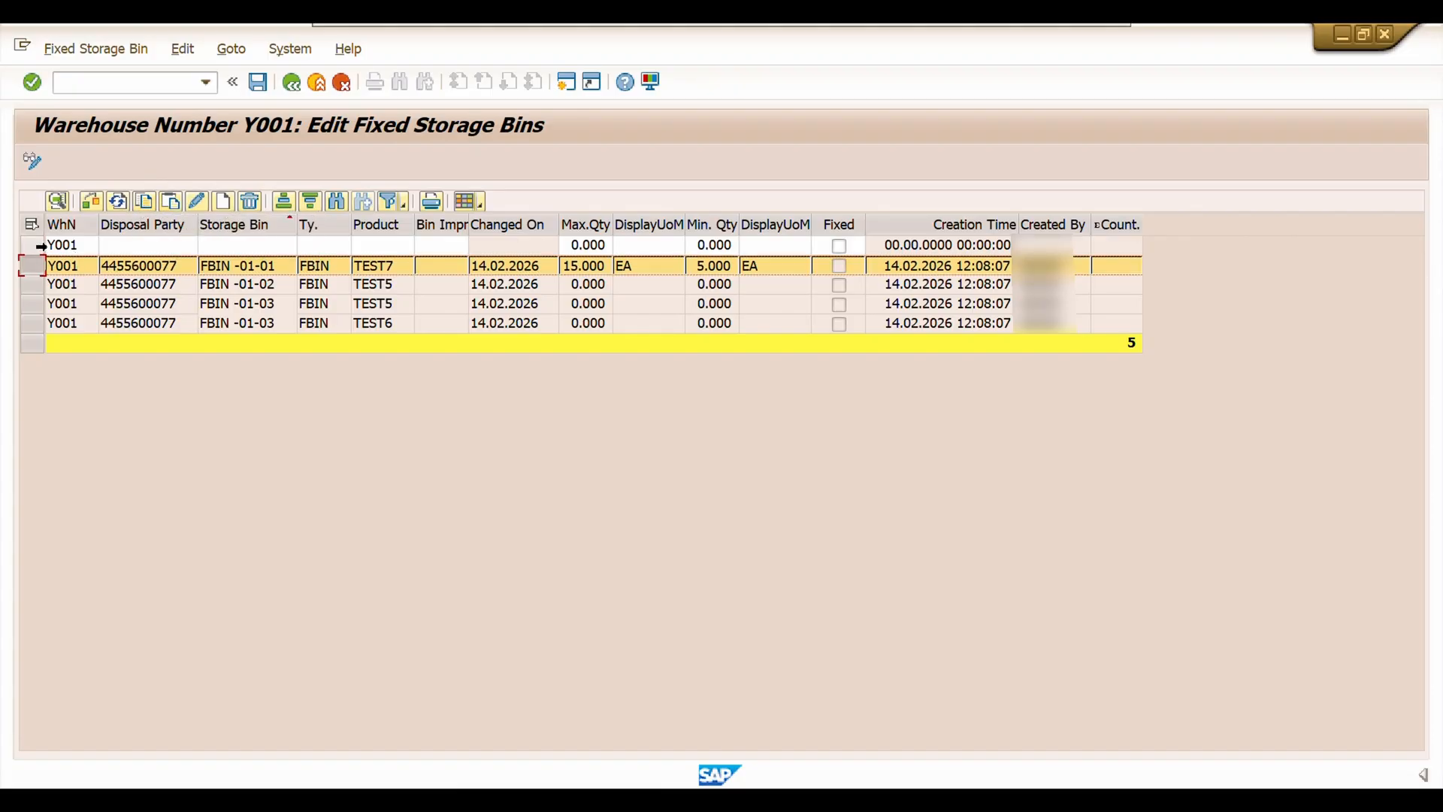
left_click(169, 200)
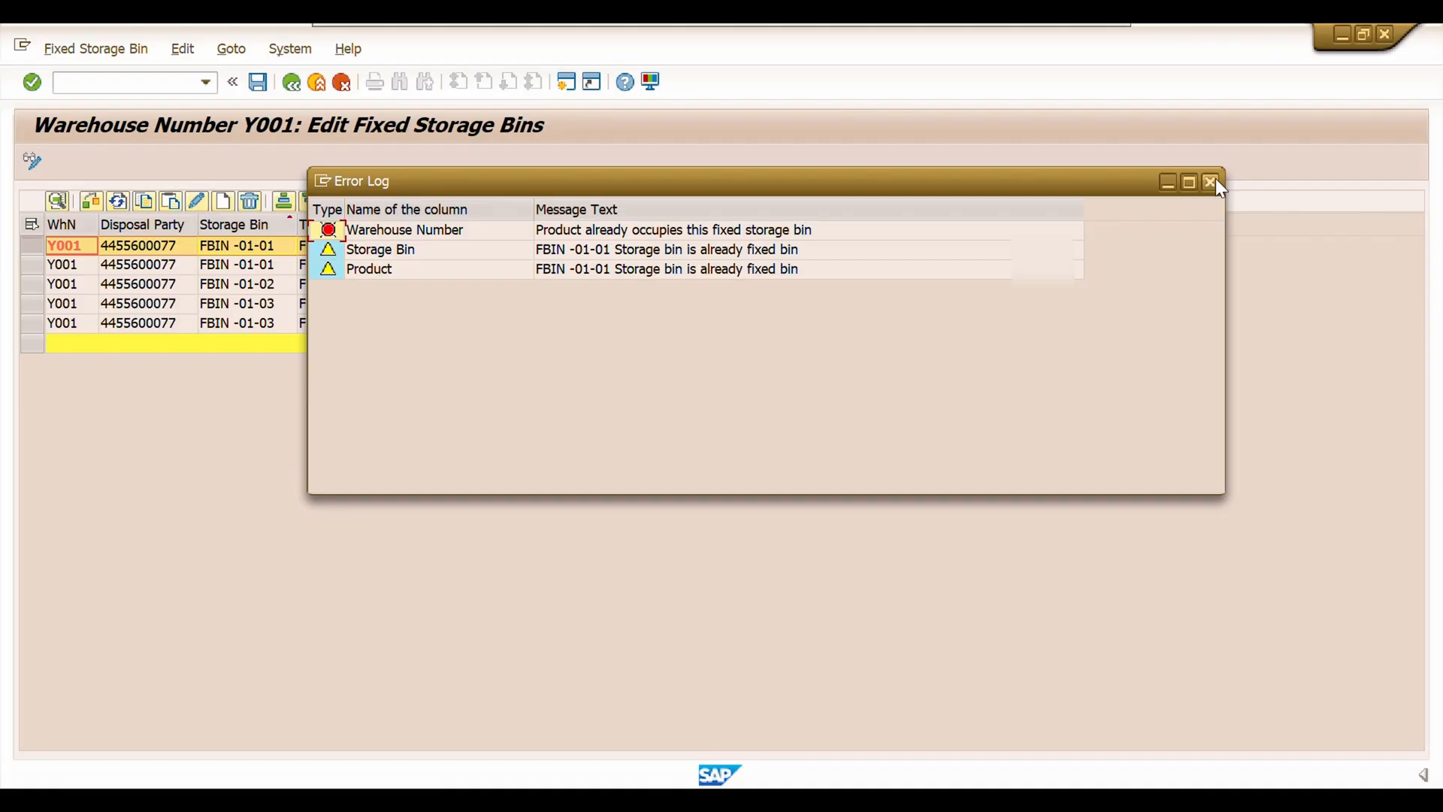
left_click(1214, 181)
- Change the copied entry's product to TEST3 and save the fixed bin assignment
left_click(275, 245)
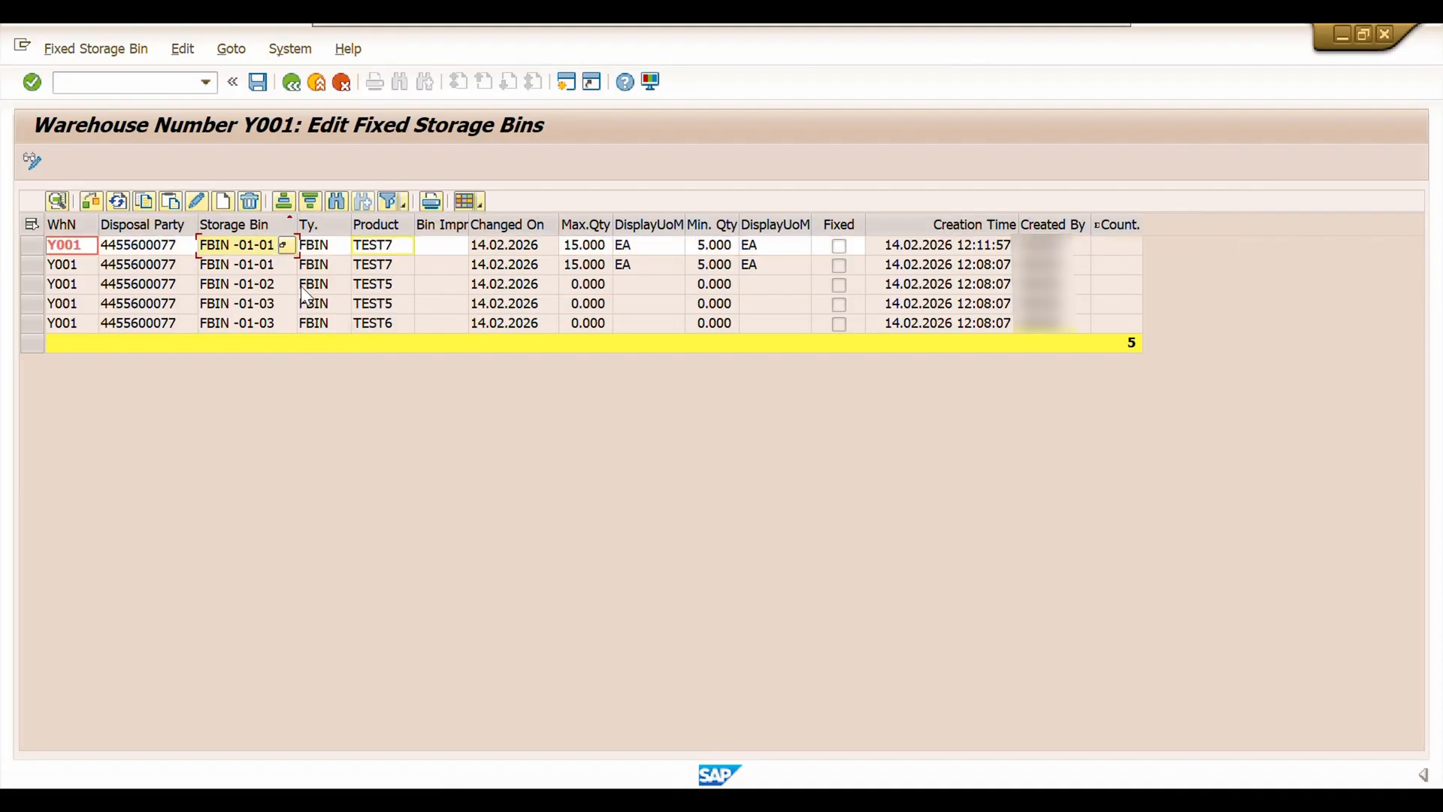
key("Tab")
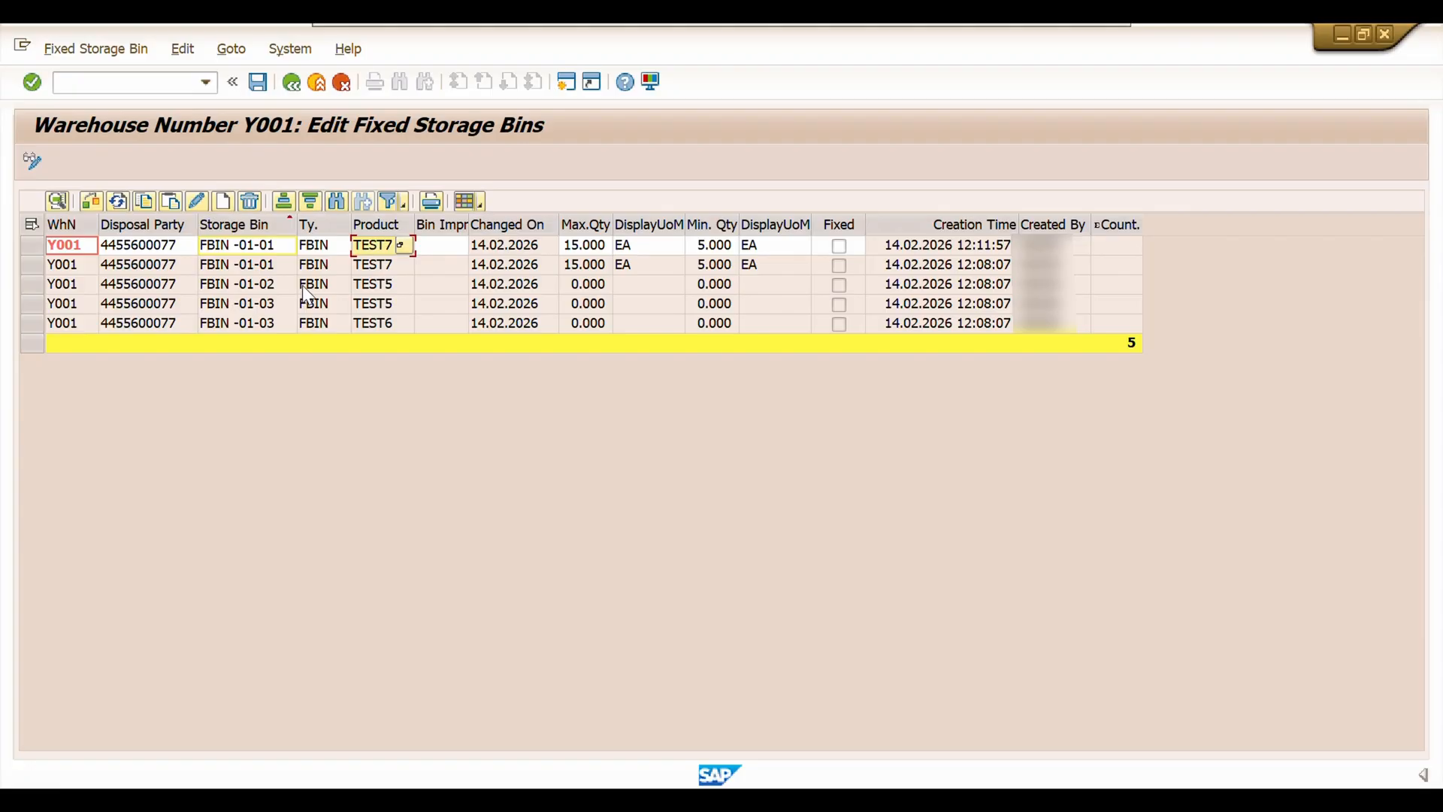
key("BackSpace")
key("Return")
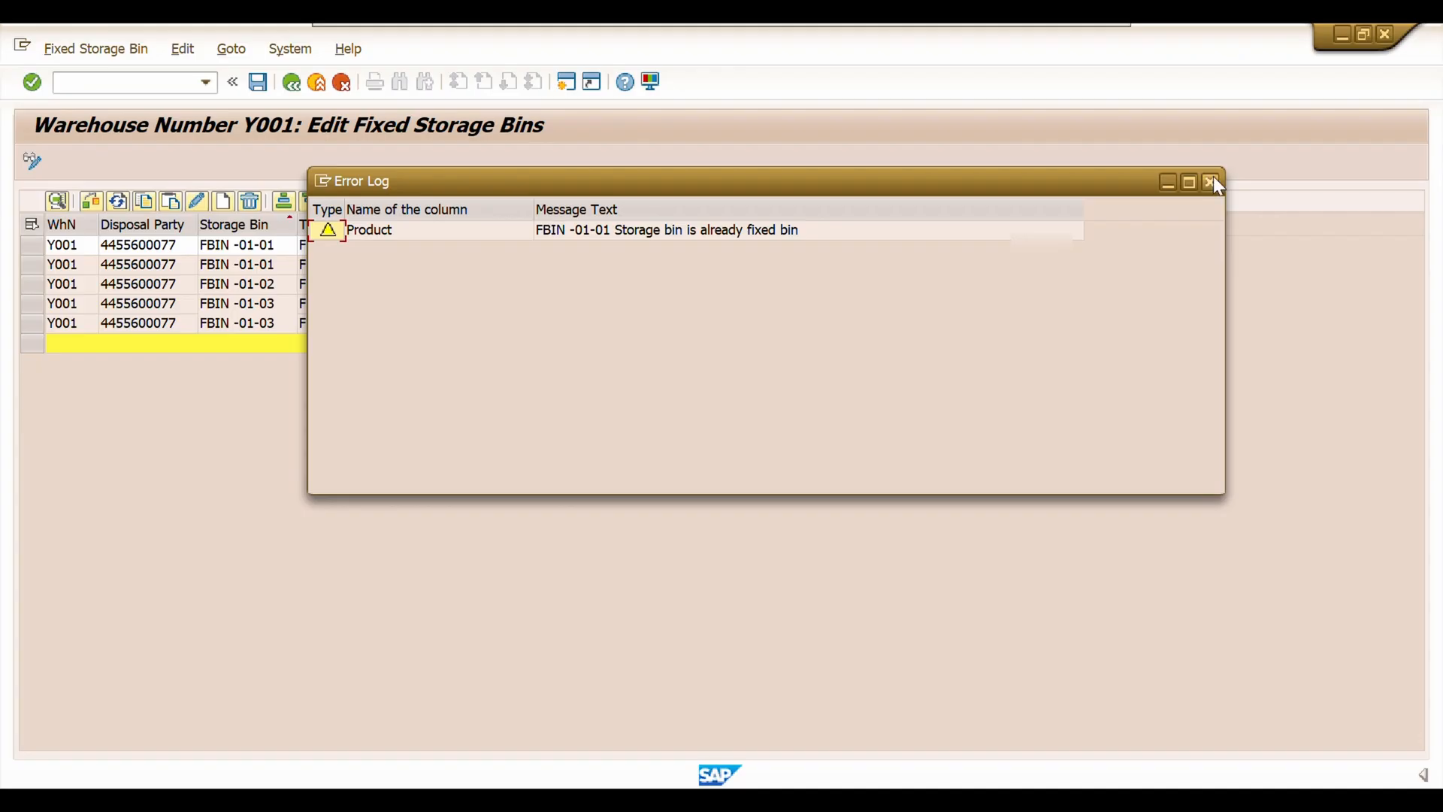
left_click(1210, 181)
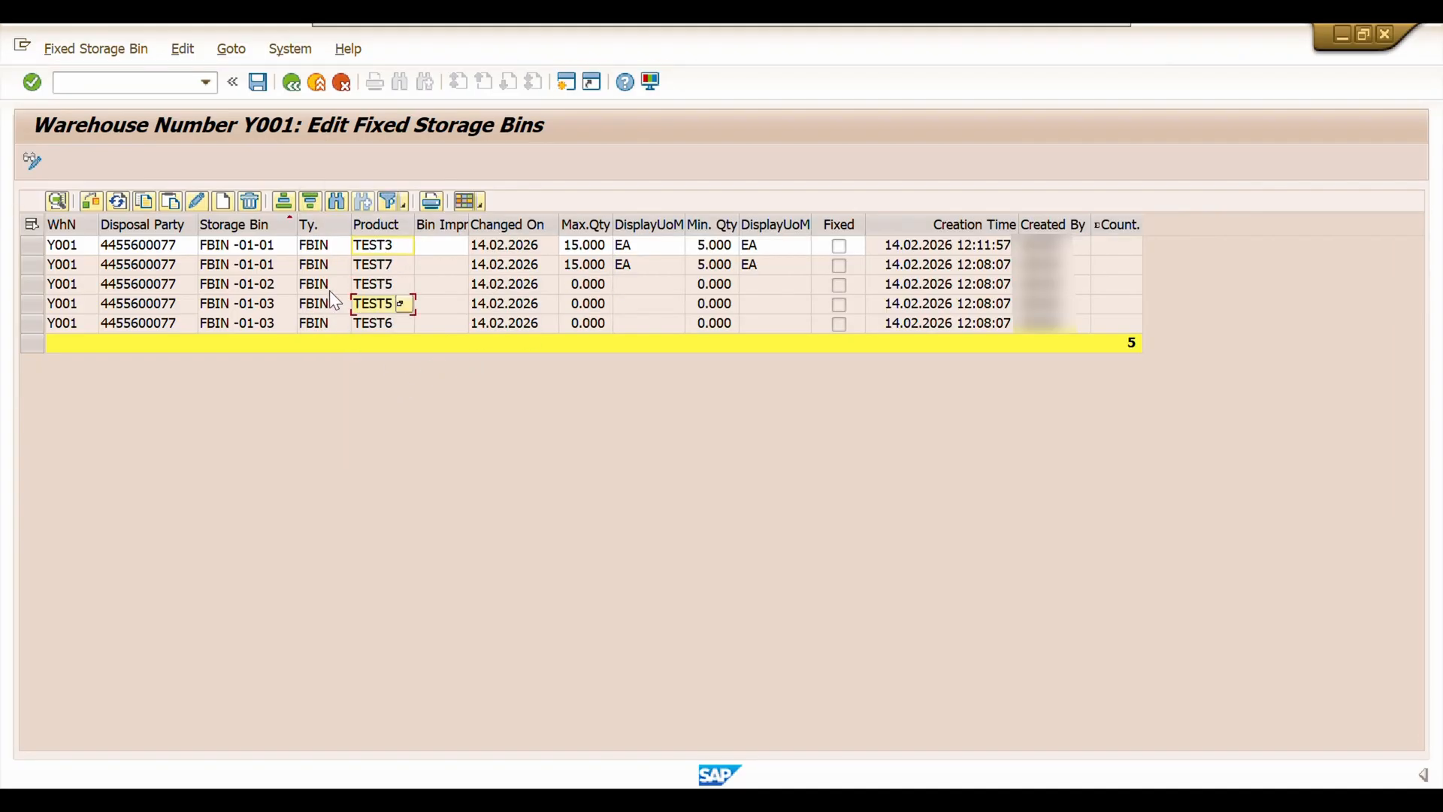
left_click(259, 82)
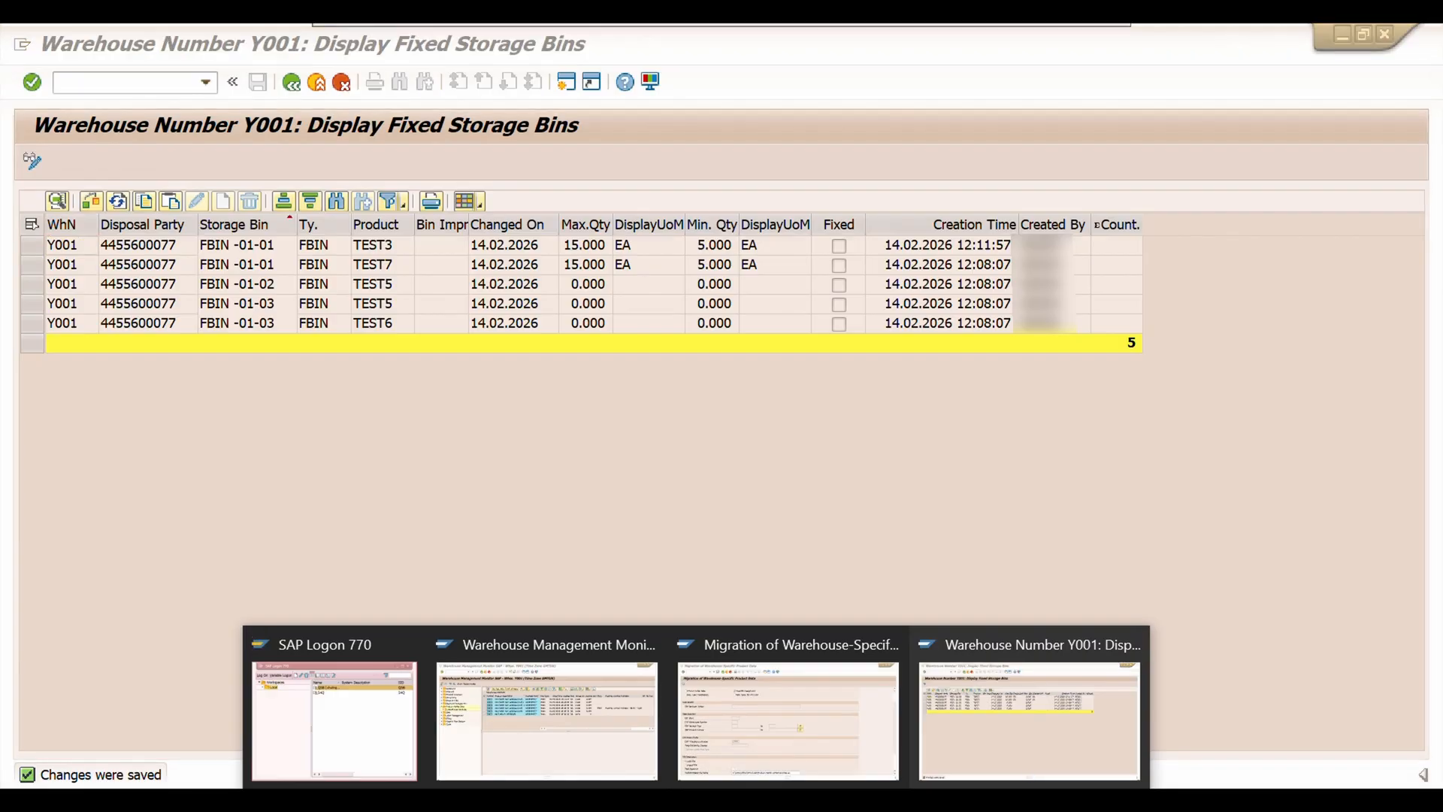
- Switch to the Warehouse Management Monitor and list the storage bins of storage type FBIN under Stock and Bin
left_click(535, 712)
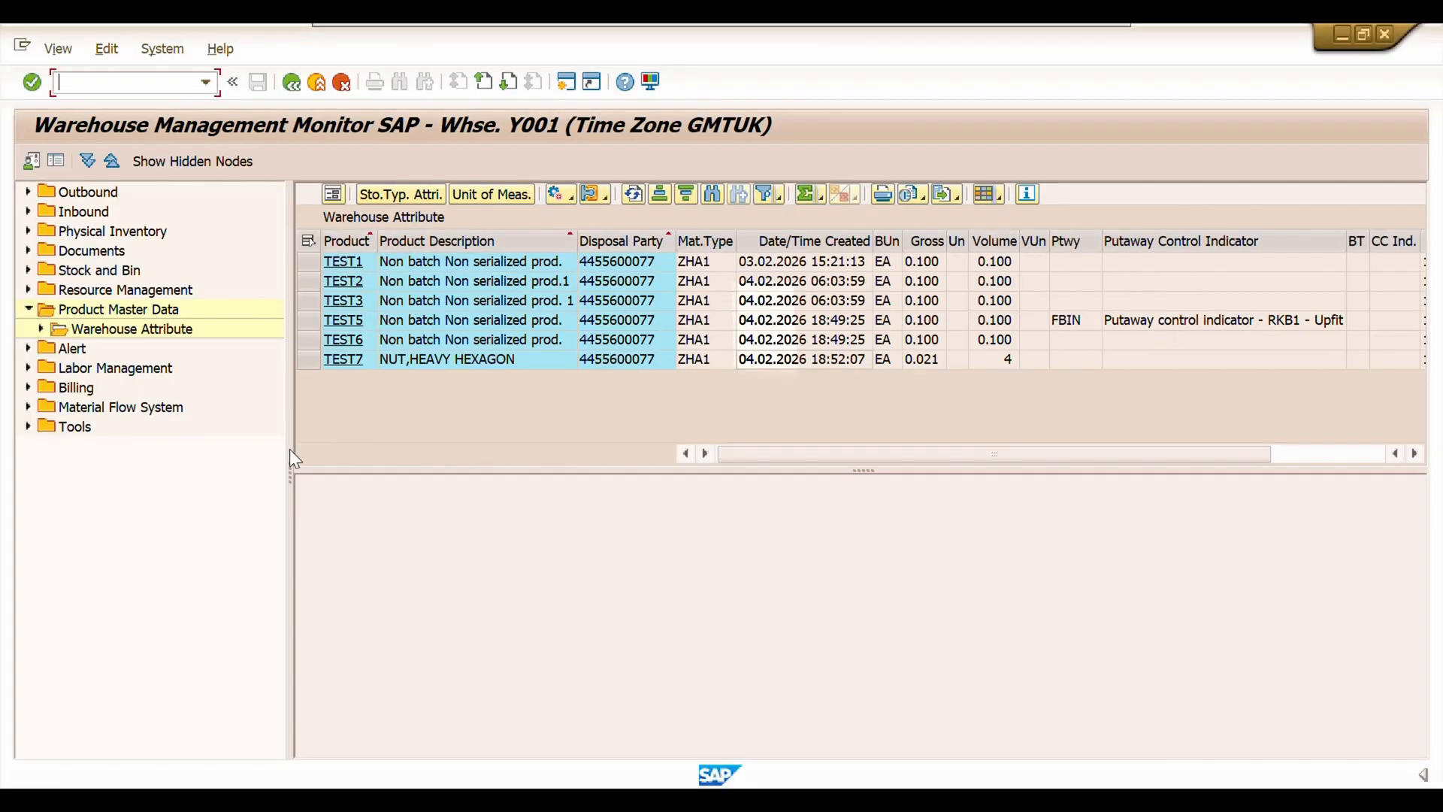
left_click(29, 288)
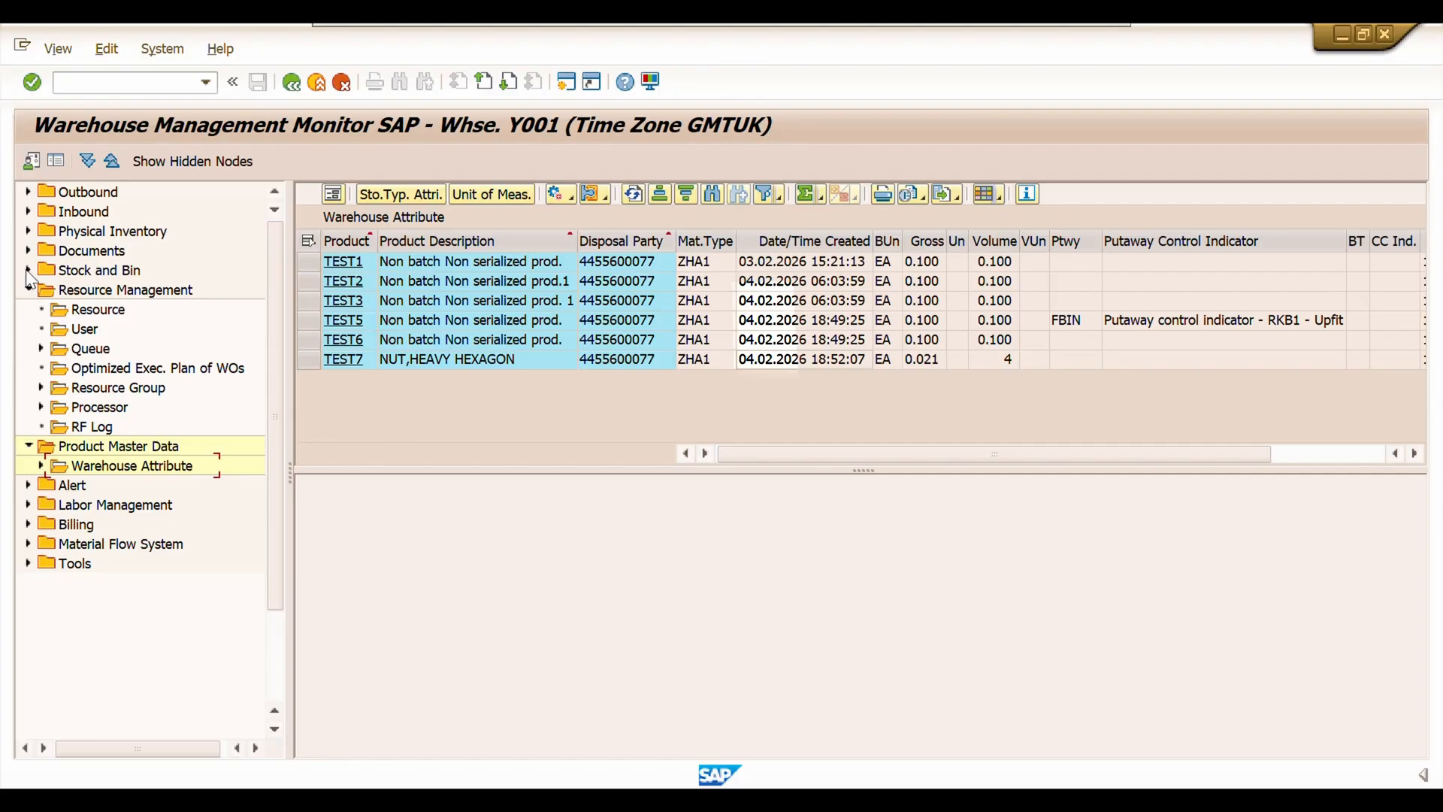
left_click(28, 270)
double_click(89, 289)
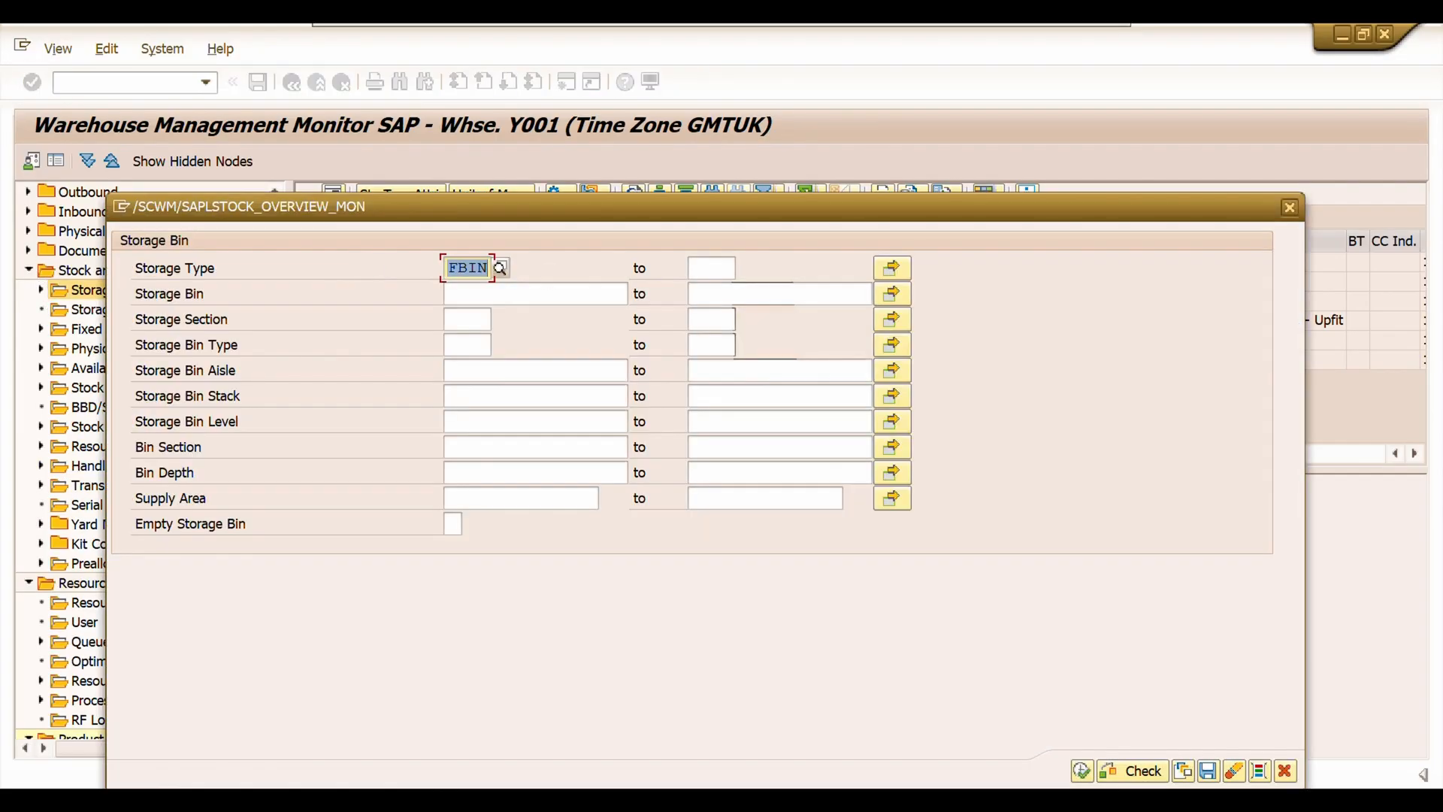
left_click(1083, 771)
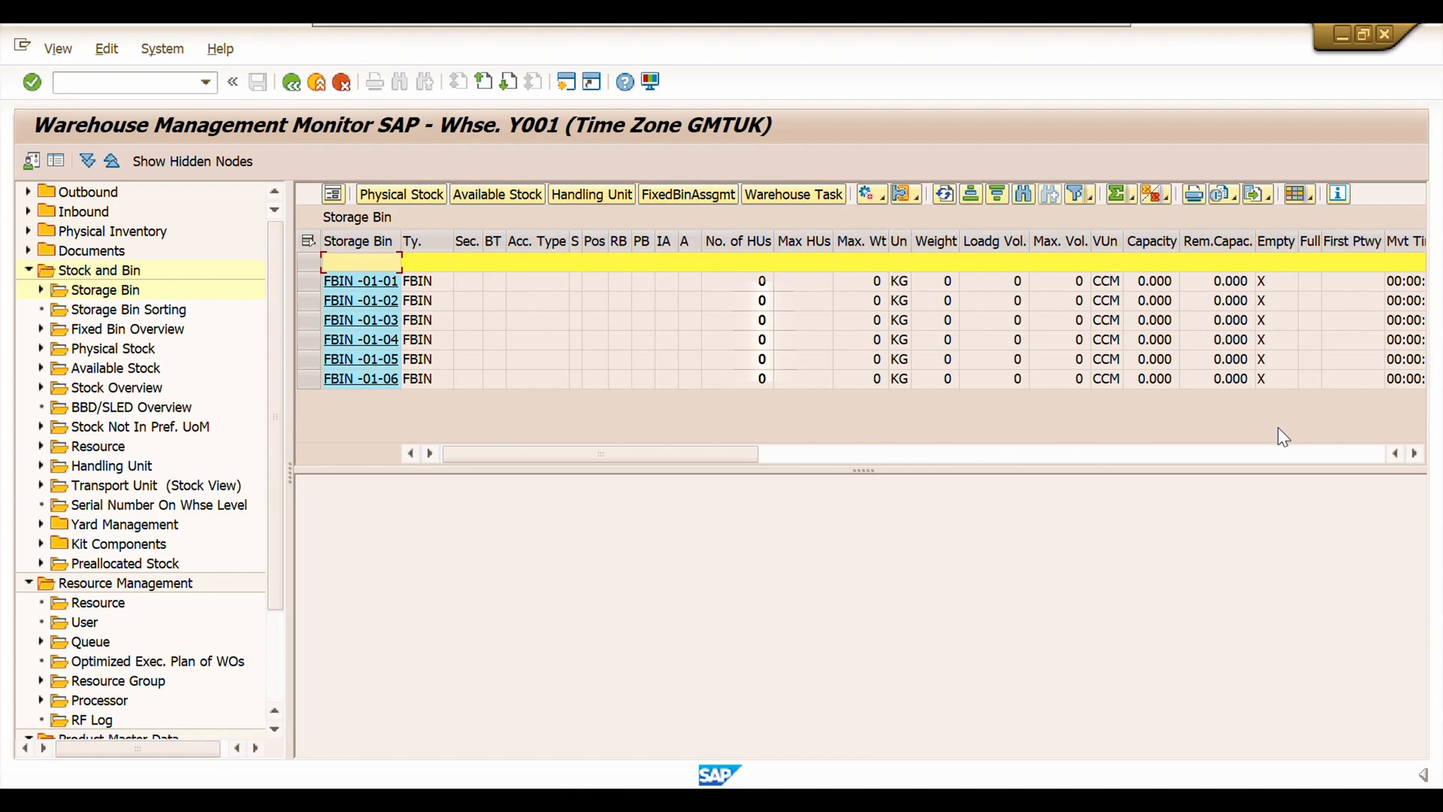
- Find the fixed bin type column in the storage bin list and highlight it to compare the FBIN bins
left_click(1416, 453)
left_click(1416, 453)
left_click(1416, 453)
left_click(1416, 453)
left_click(1416, 453)
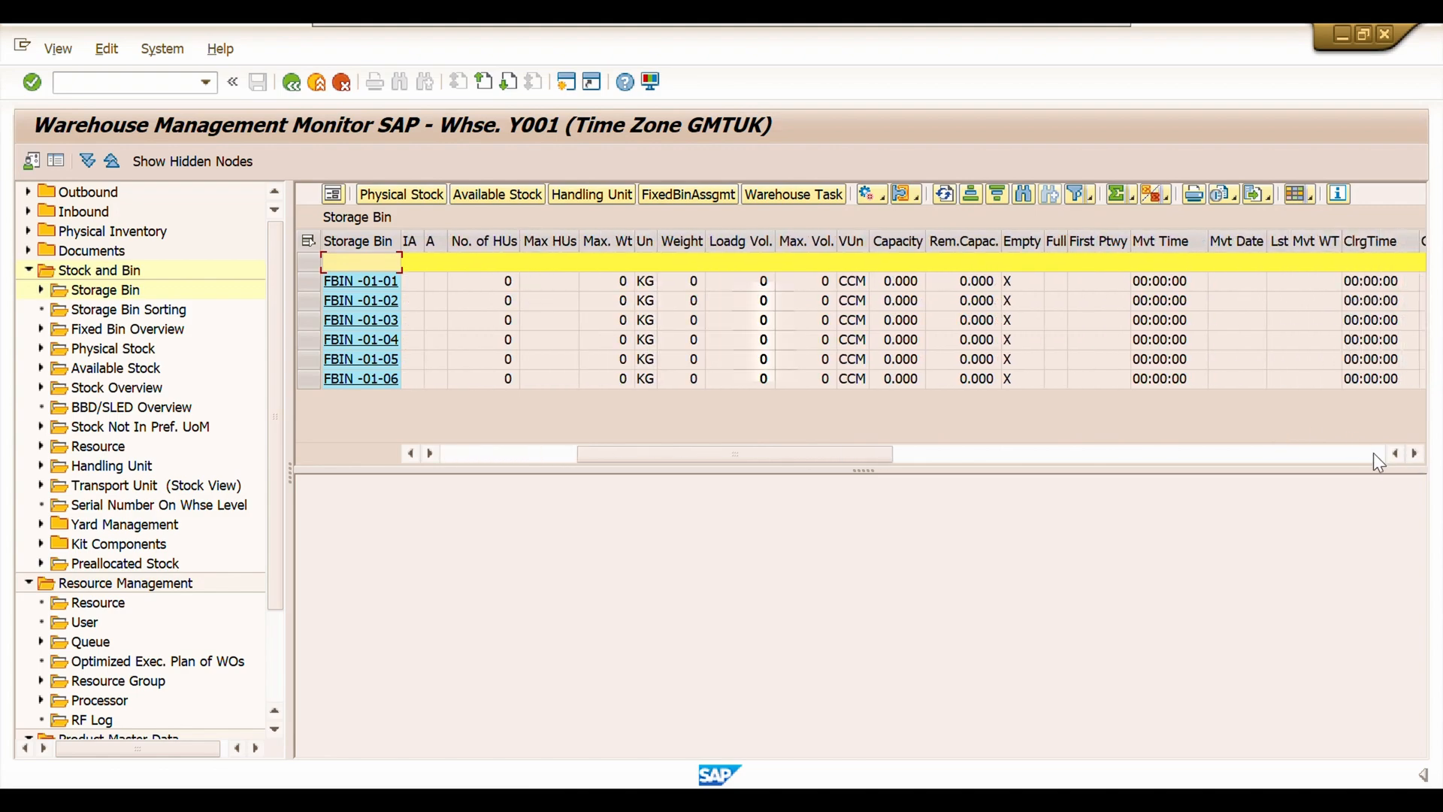
left_click(1368, 452)
left_click(1368, 453)
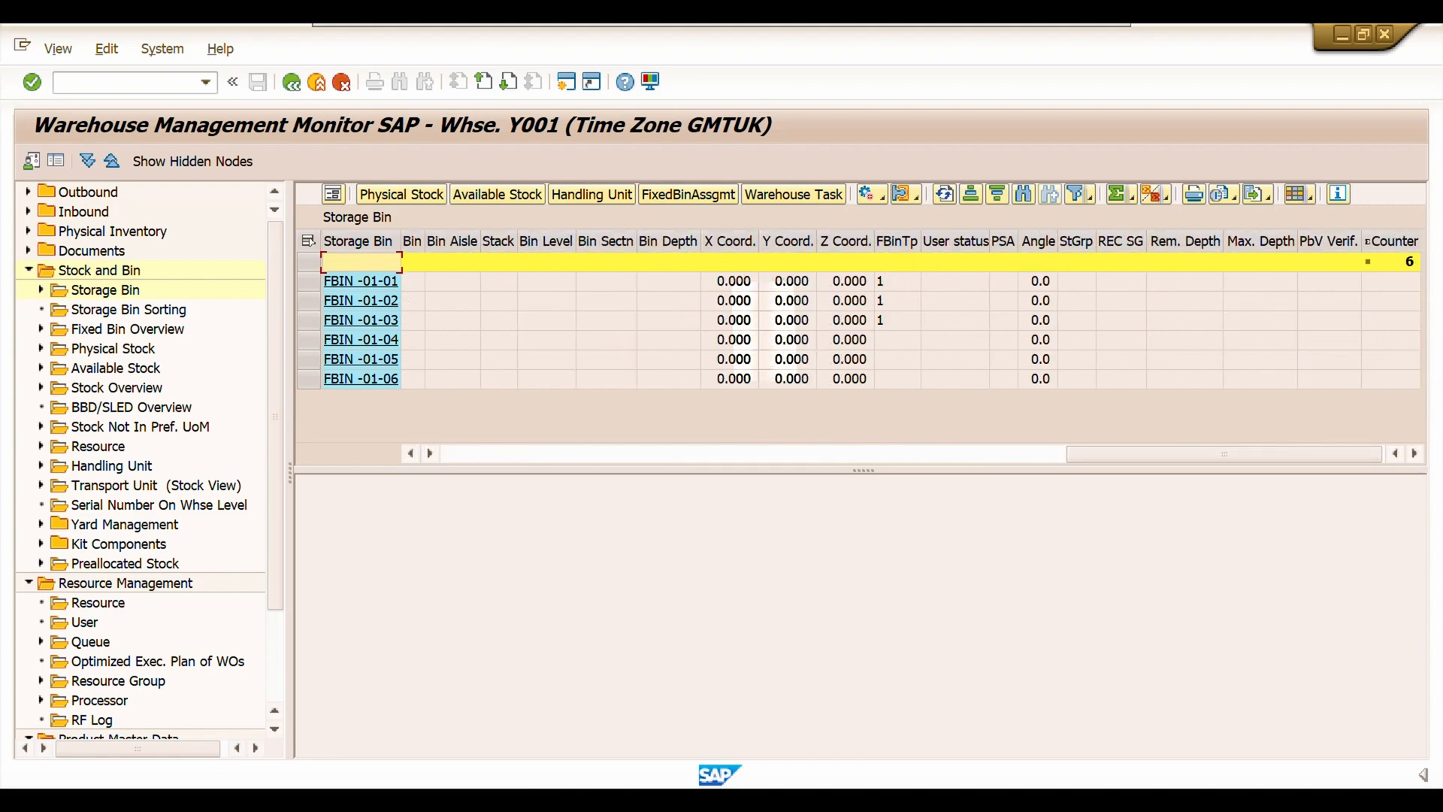
left_click(898, 241)
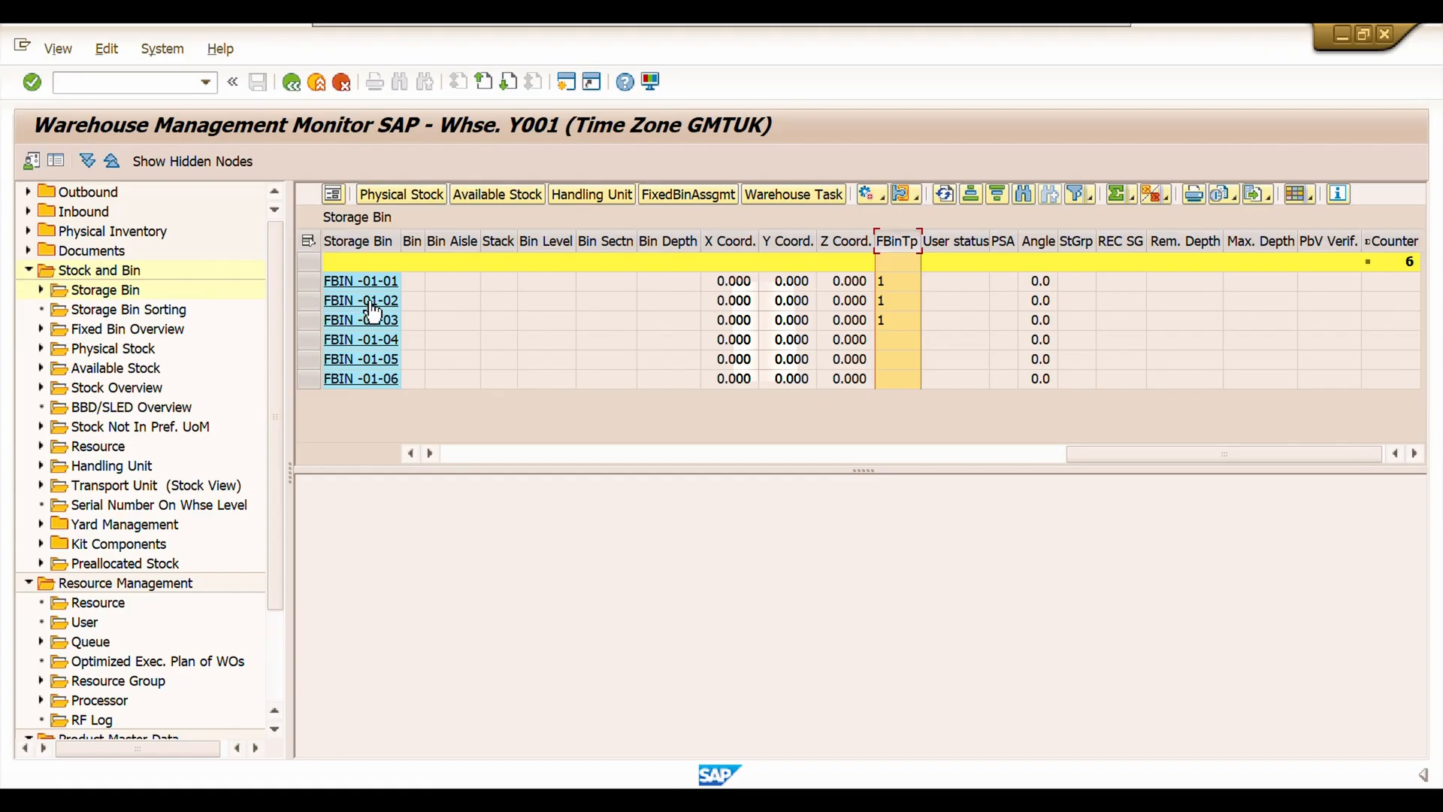
- Look up the possible fixed storage bin types for bin FBIN -01-01, leaving the value list without a selection
left_click(908, 280)
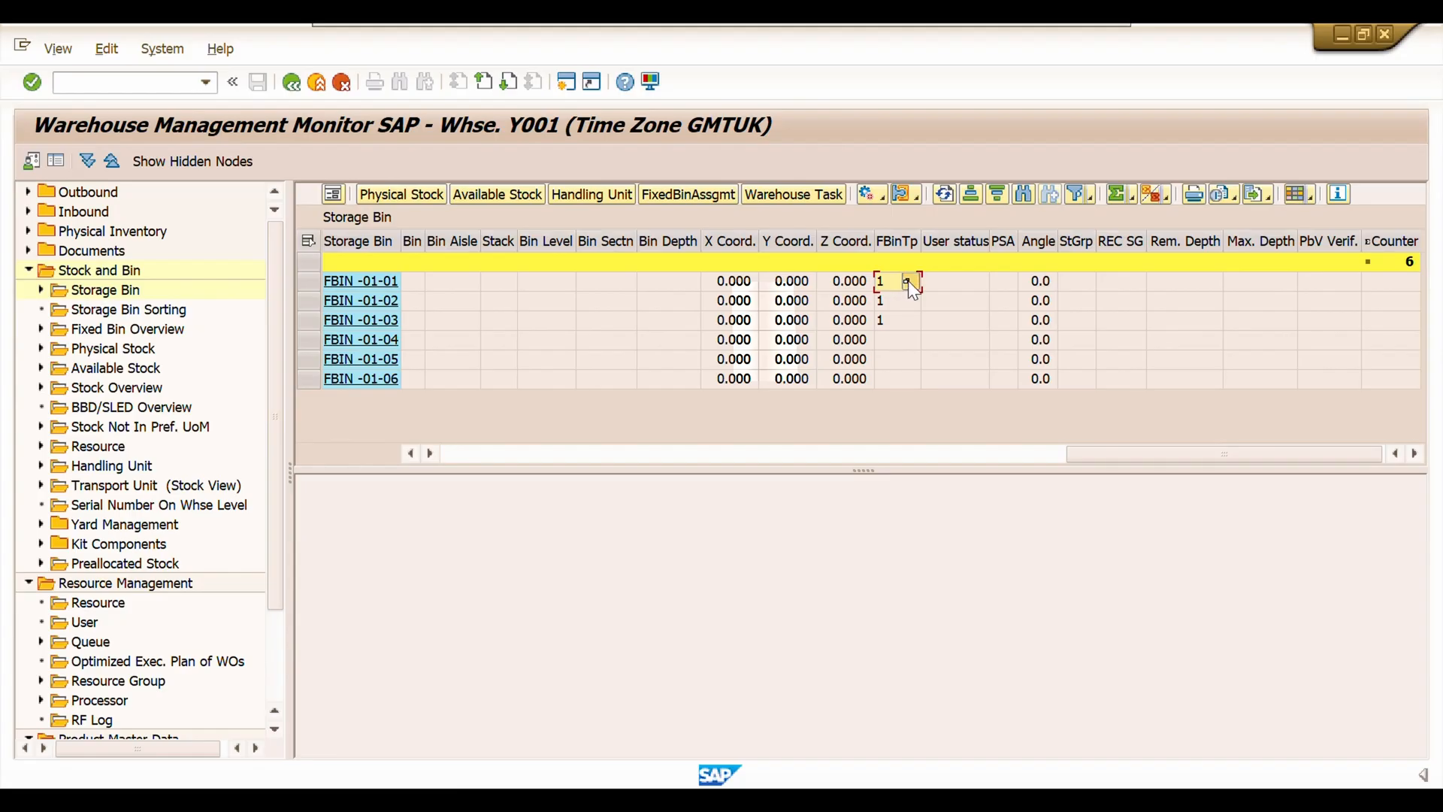
left_click(908, 281)
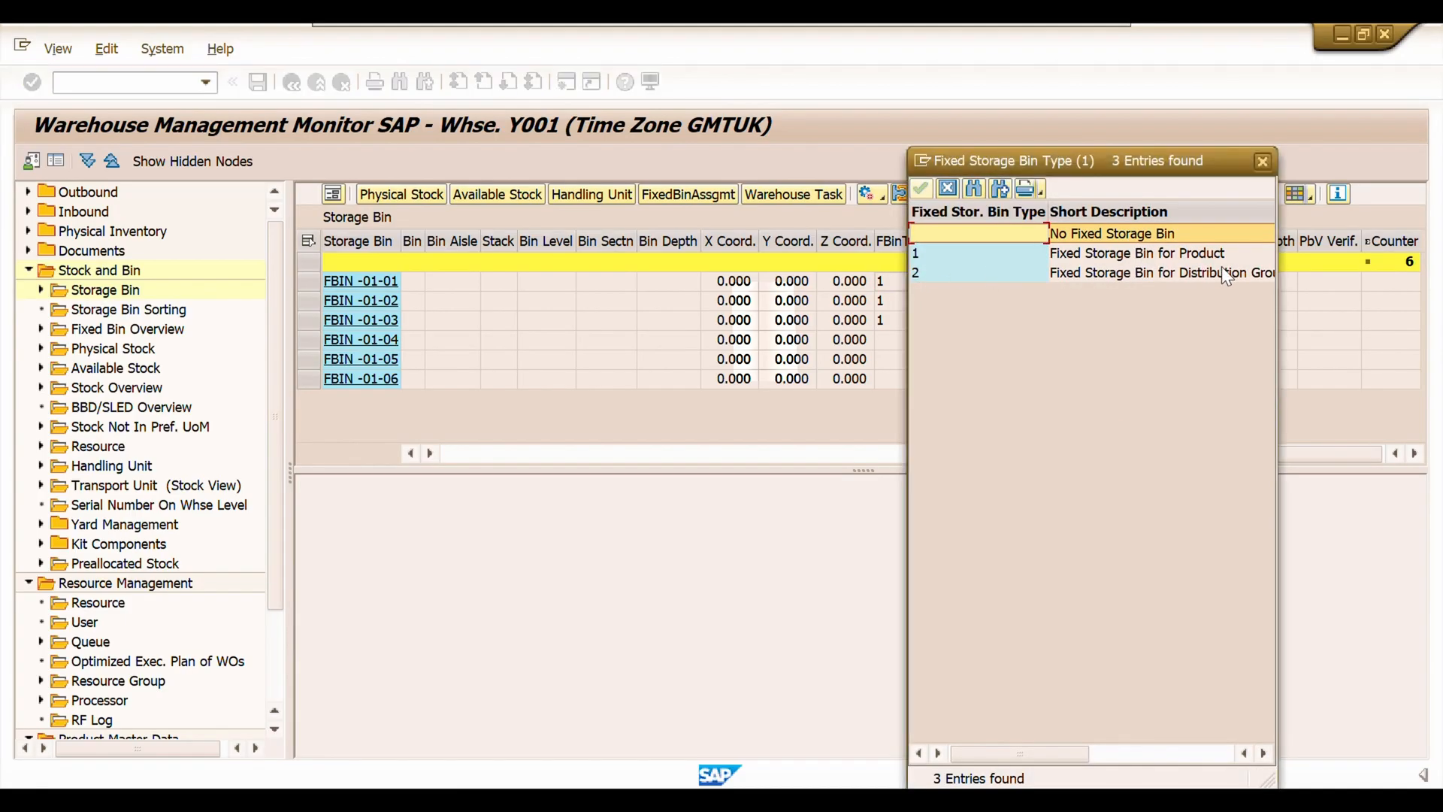
left_click(1263, 161)
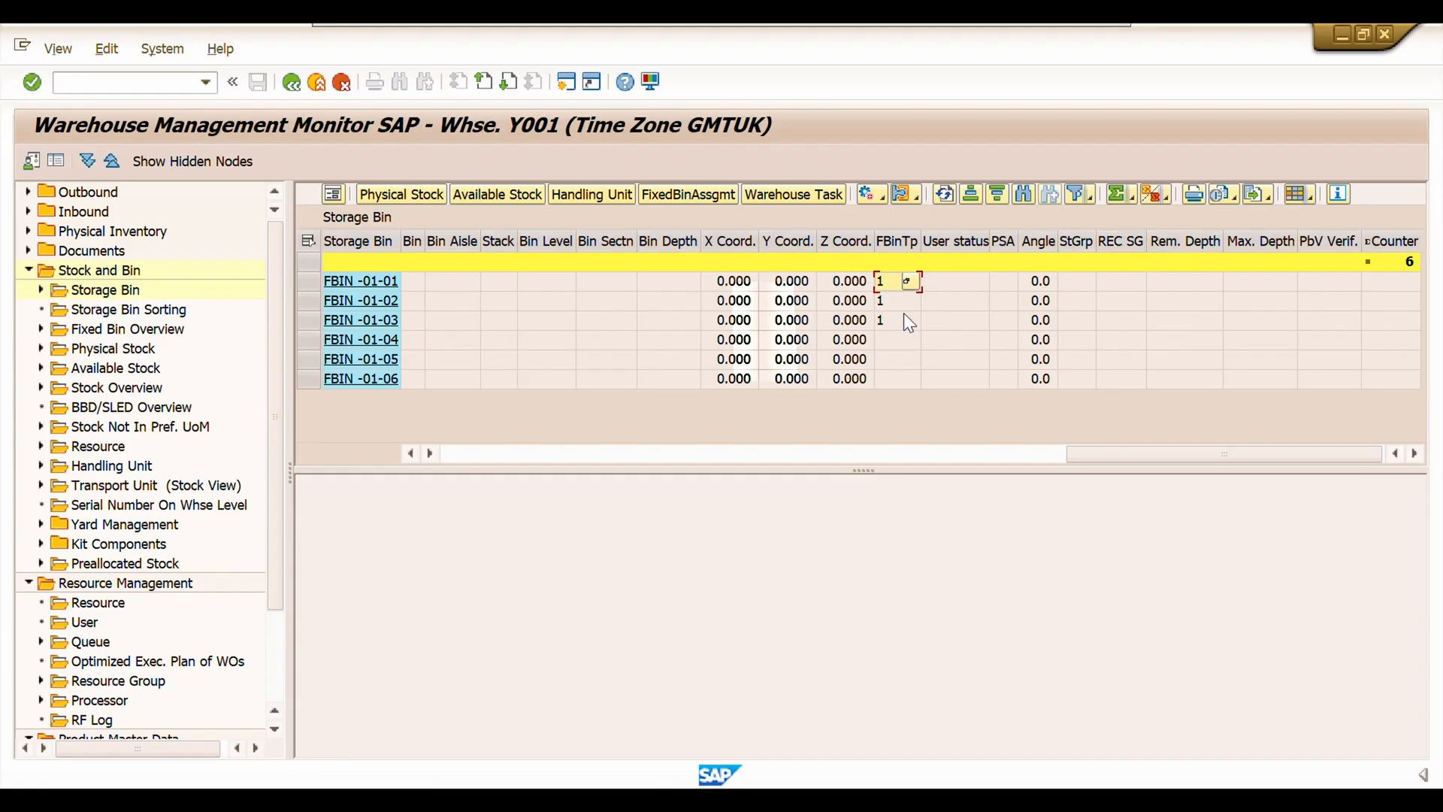
- Open the master data of storage bin FBIN -01-01, check its fixed bin type, and return to the bin list
left_click(362, 280)
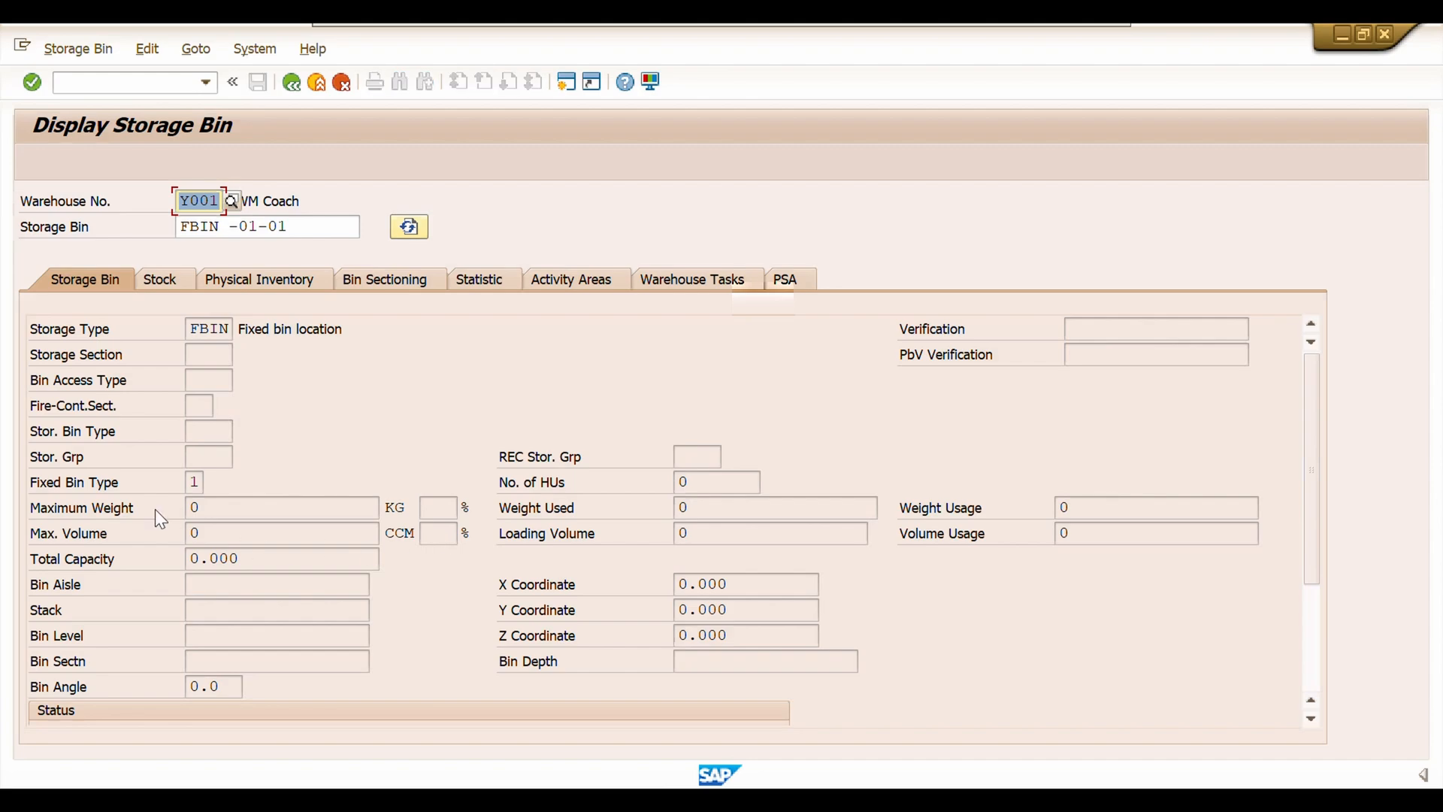
left_click(200, 482)
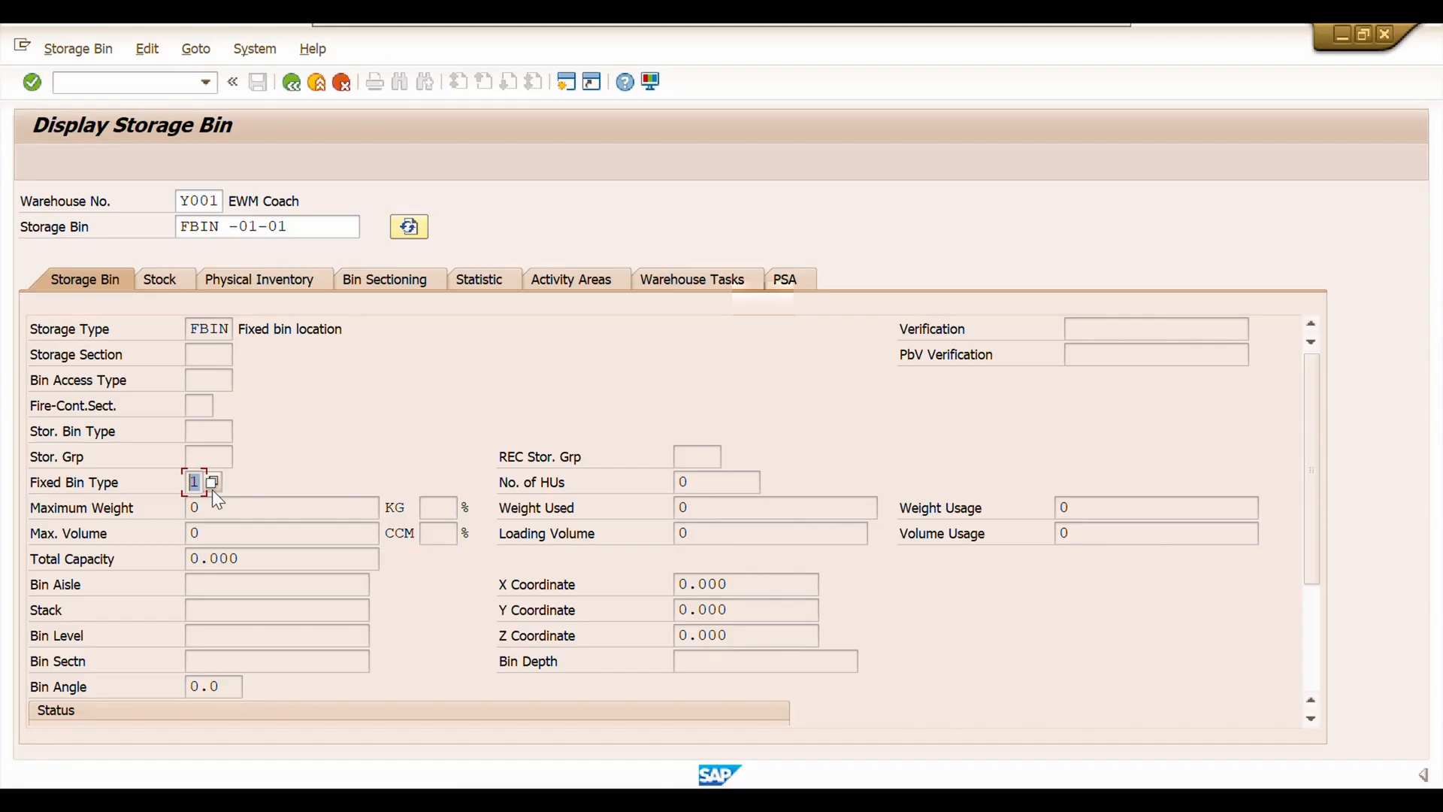
left_click(292, 82)
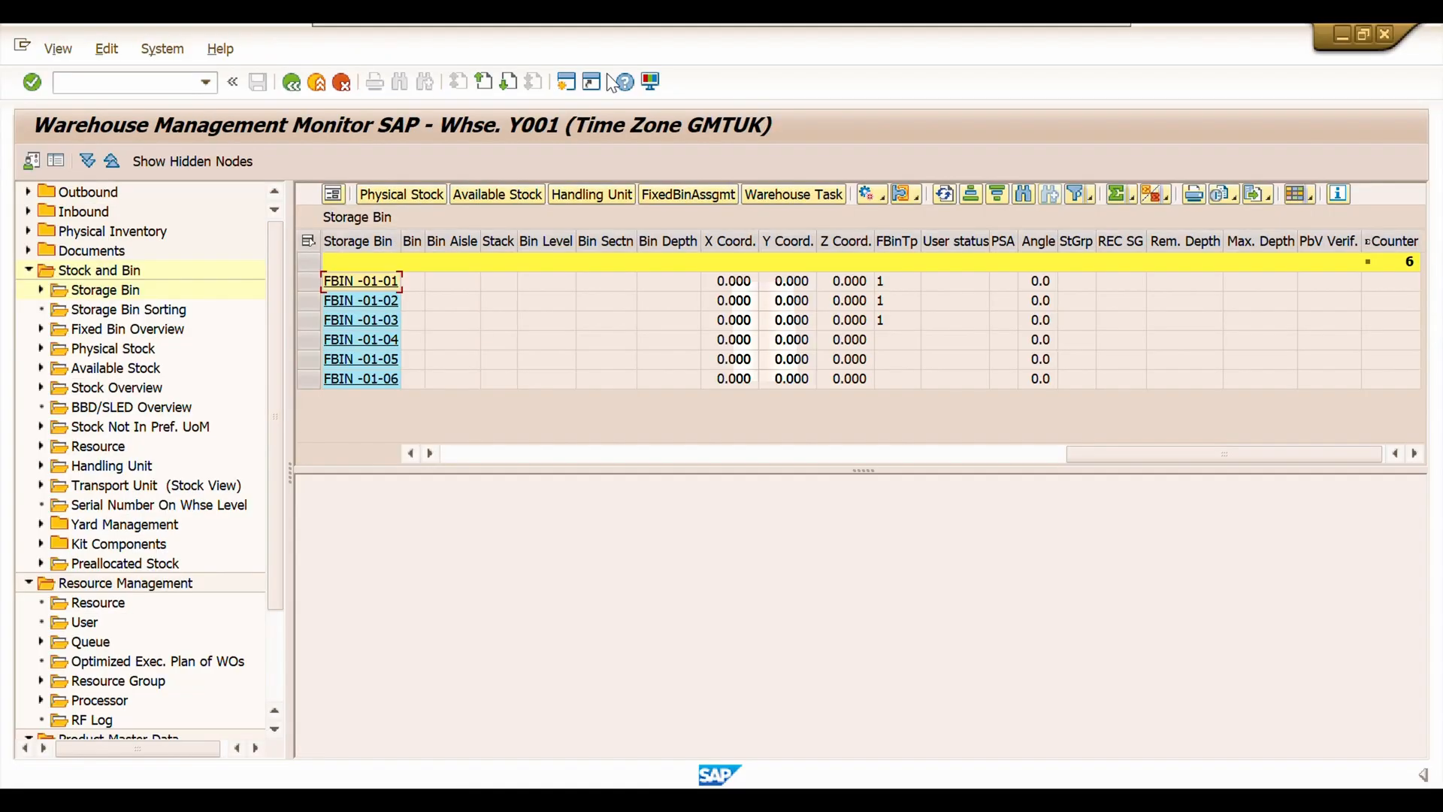